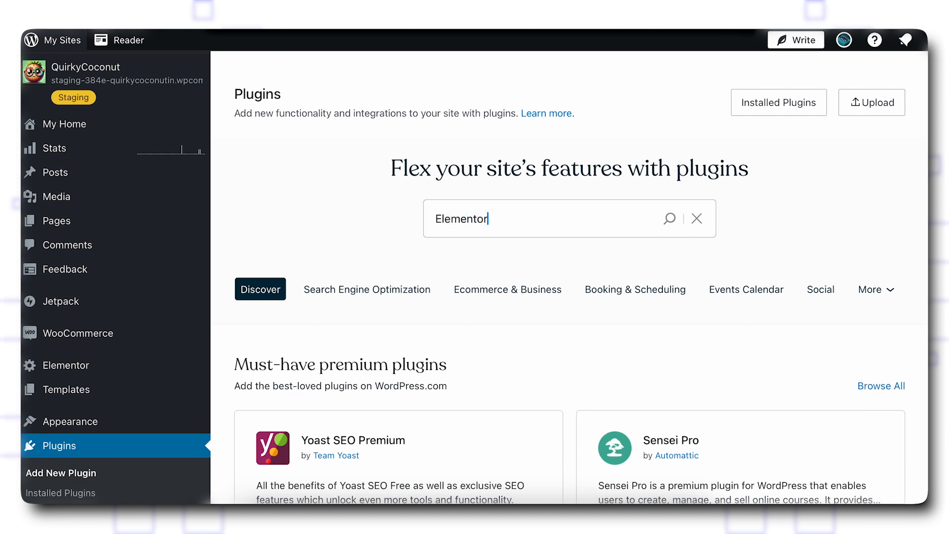
Search the plugins for "Elementor Header and Footer" and install and activate Elementor Header & Footer Builder.
text(Header and Footer)
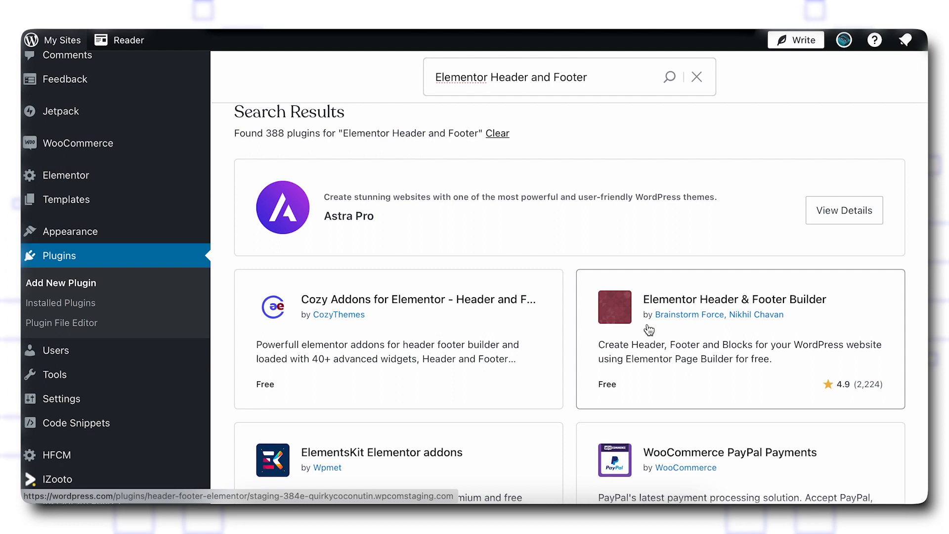
click(729, 298)
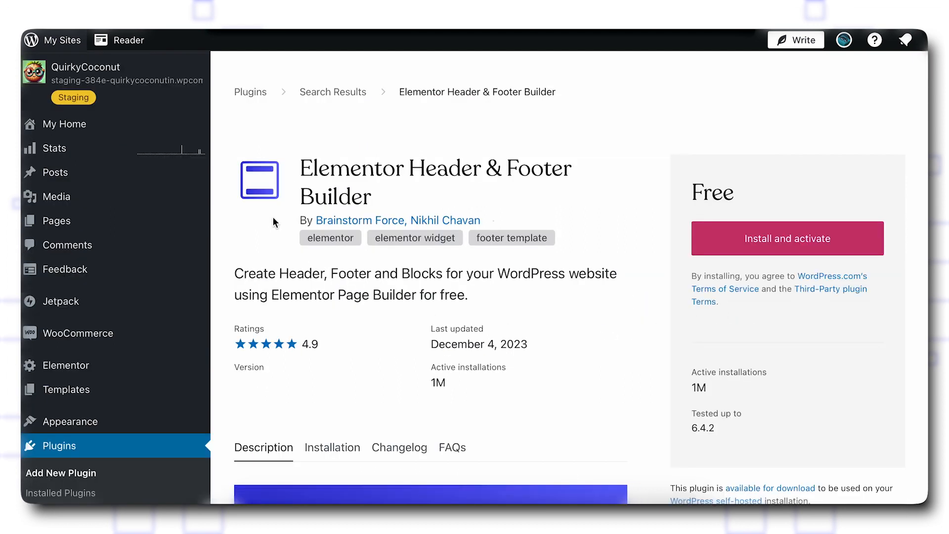
click(766, 253)
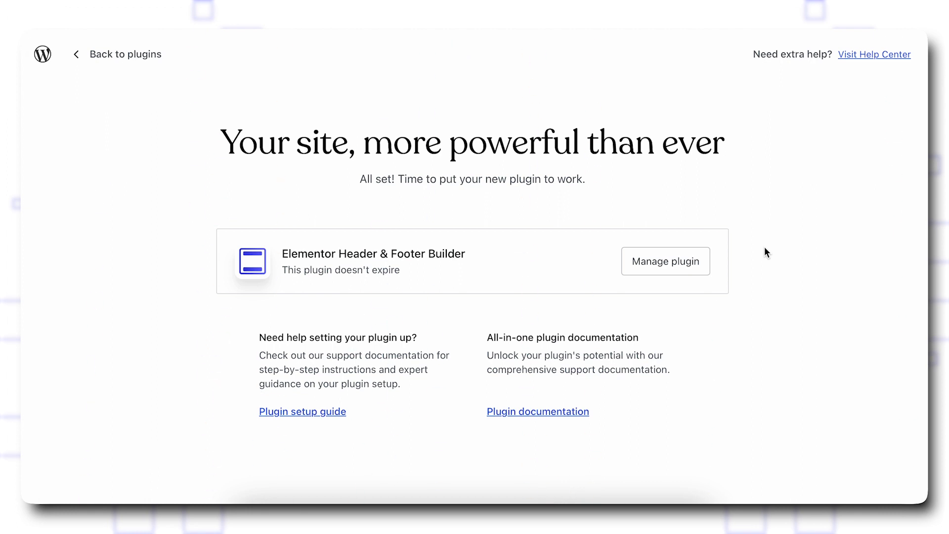
Go to the Elementor Header & Footer Builder template list and start a new template.
click(82, 53)
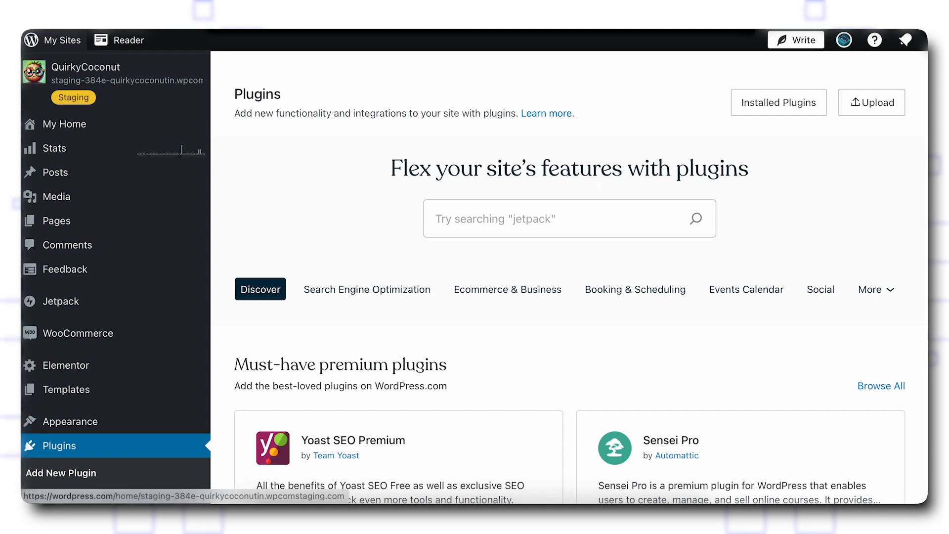
scroll(113, 323, down, 2)
mouse_move(113, 322)
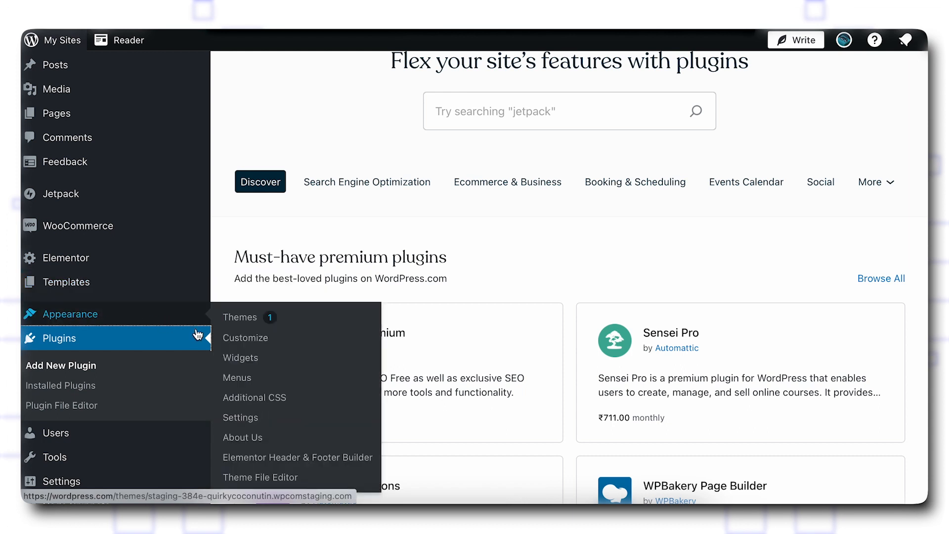
click(278, 459)
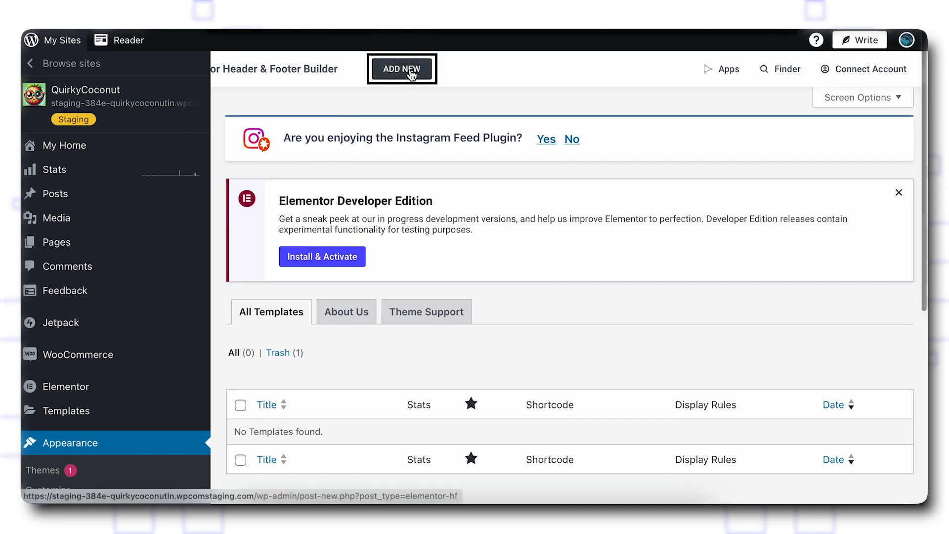
click(392, 71)
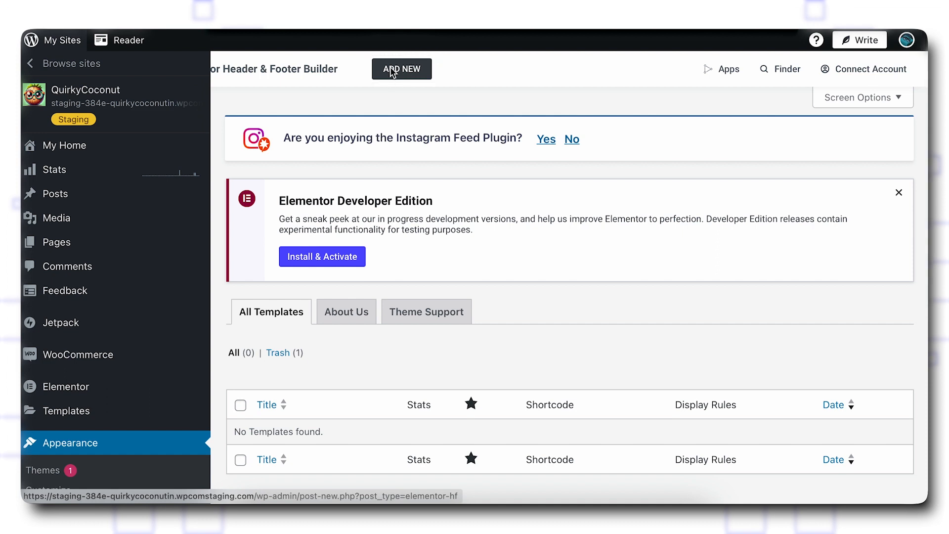
Title the new template "Elementor Header" and set its type of template to Header.
scroll(490, 190, down, 1)
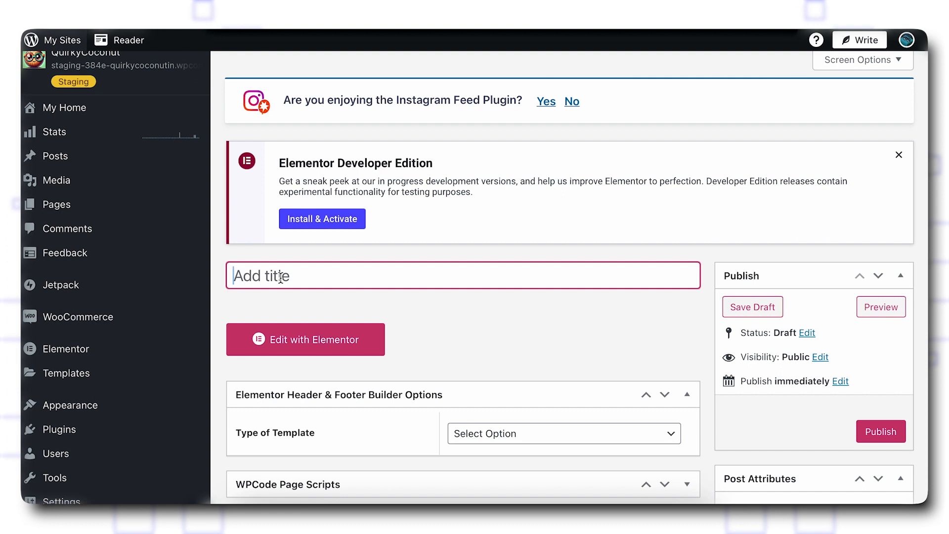
text(E)
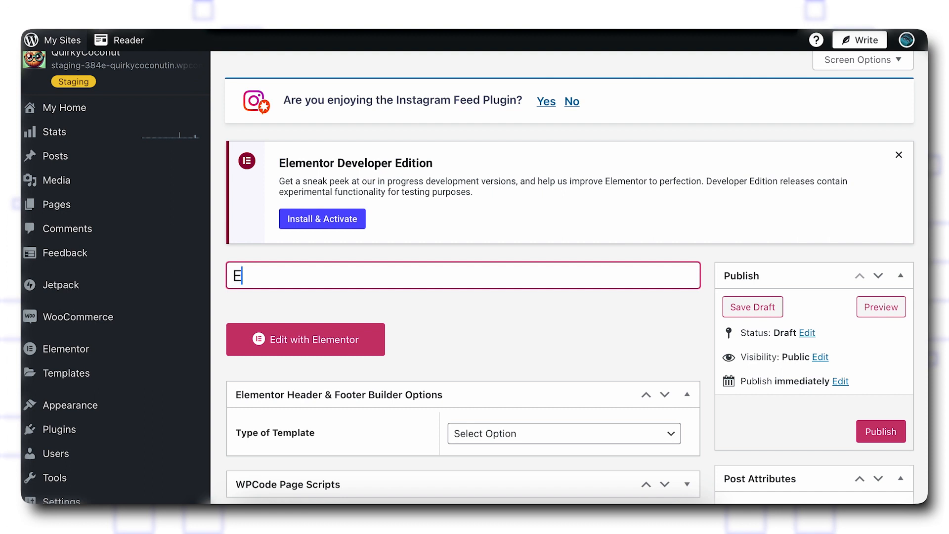
text(lementor Header)
scroll(328, 354, down, 2)
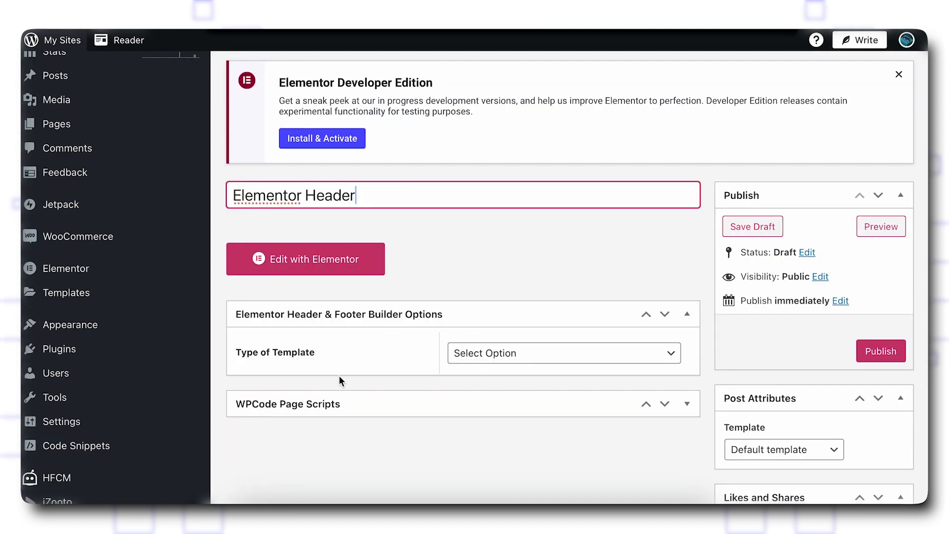
click(509, 353)
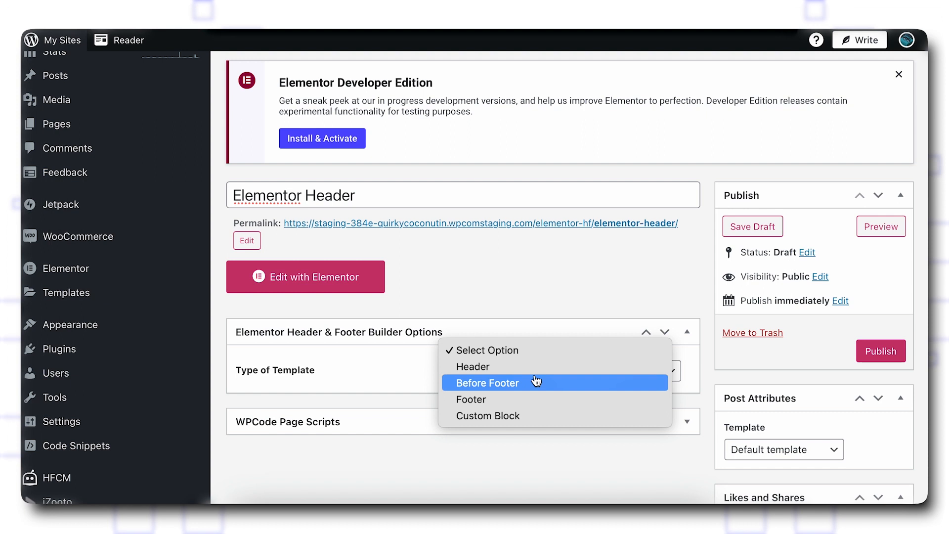
click(515, 367)
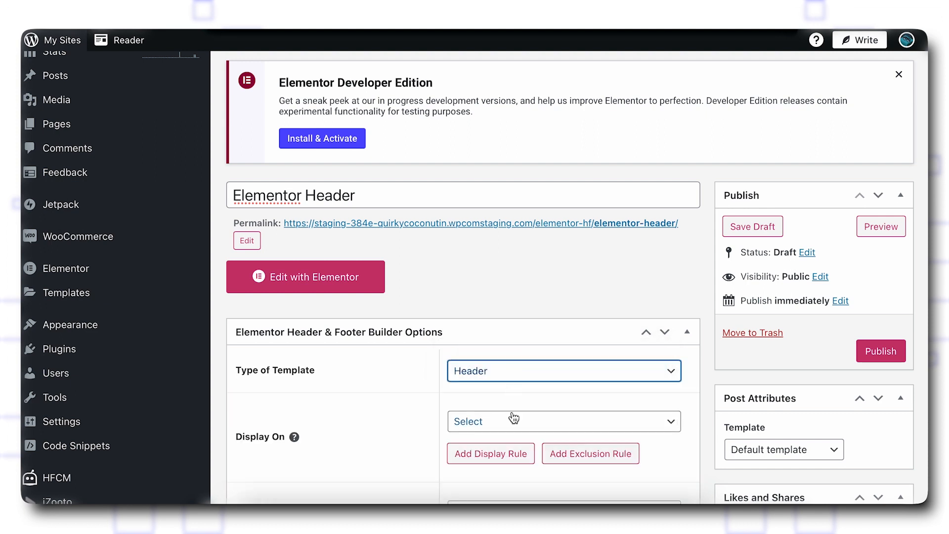
Review the available display locations and set the header template to display on the Entire Website.
scroll(514, 418, down, 2)
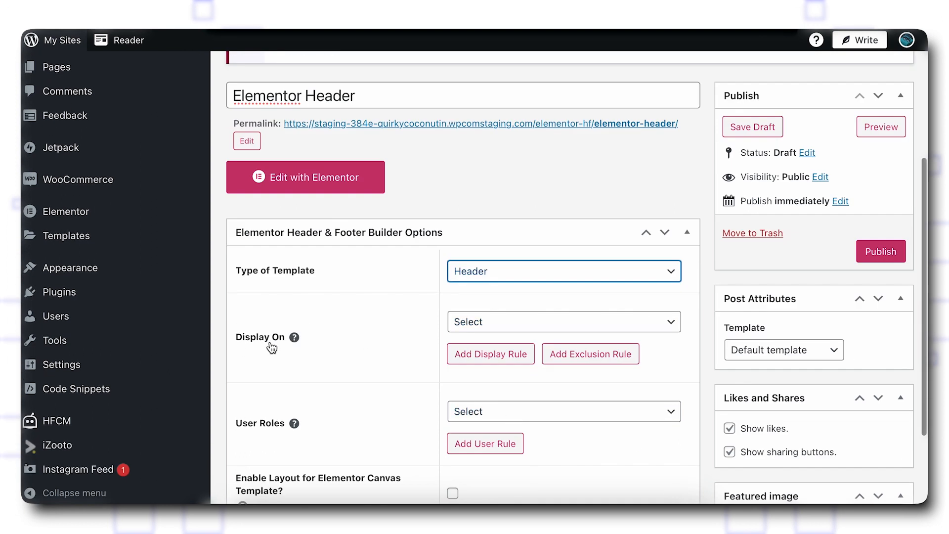
click(484, 322)
scroll(486, 325, down, 4)
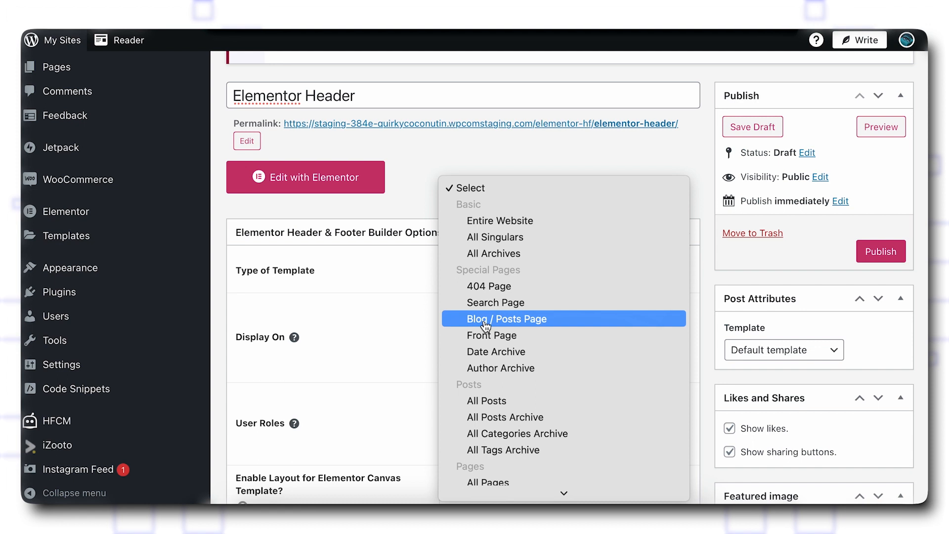
scroll(486, 326, down, 5)
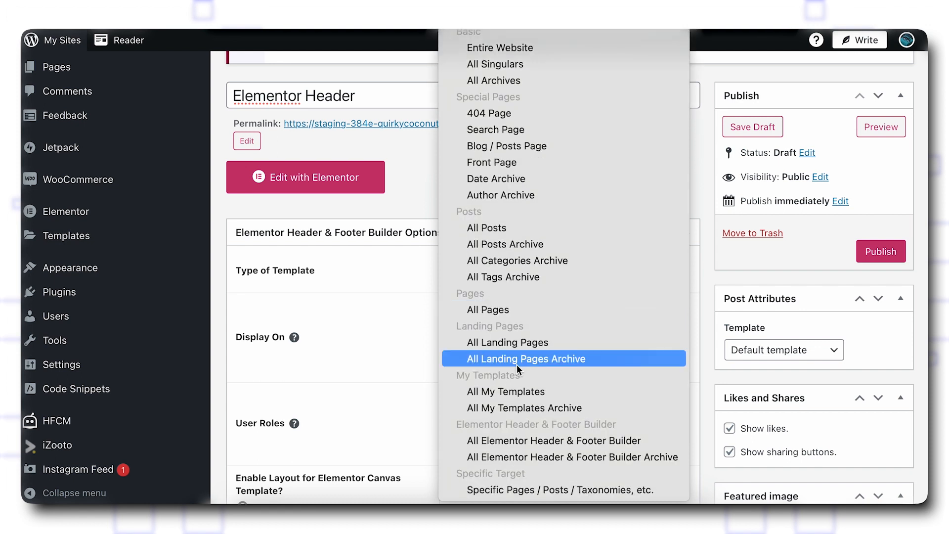
click(359, 329)
click(497, 321)
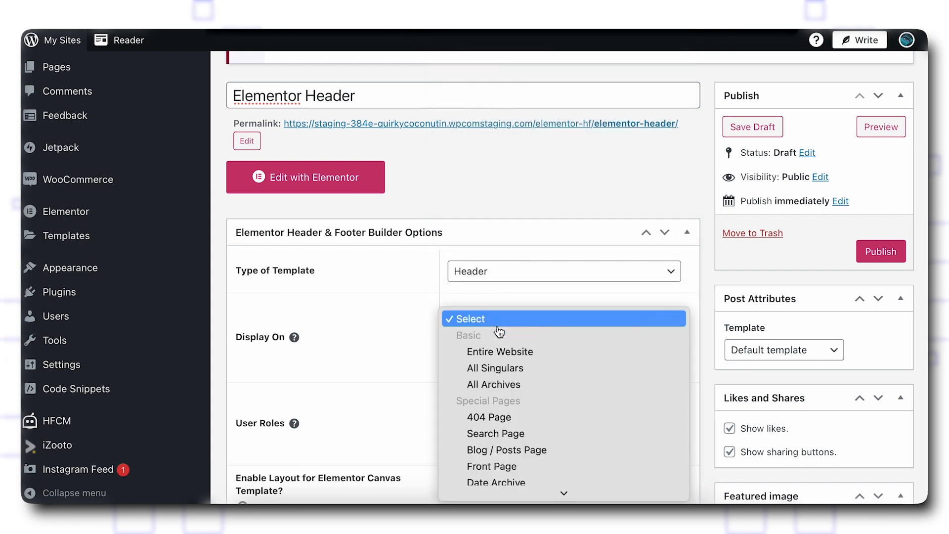
click(542, 353)
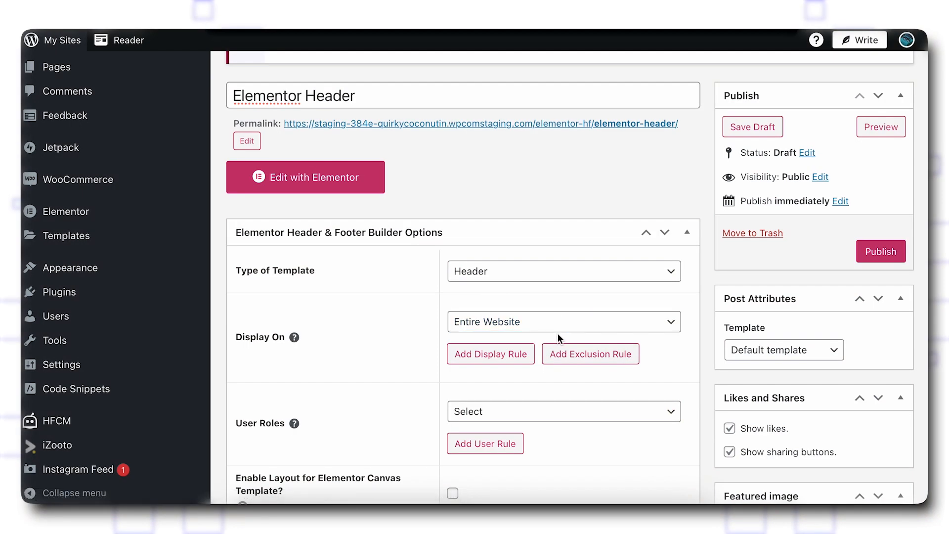
Switch the header template's display location to Author Archive and back to Entire Website.
click(554, 329)
scroll(555, 336, down, 5)
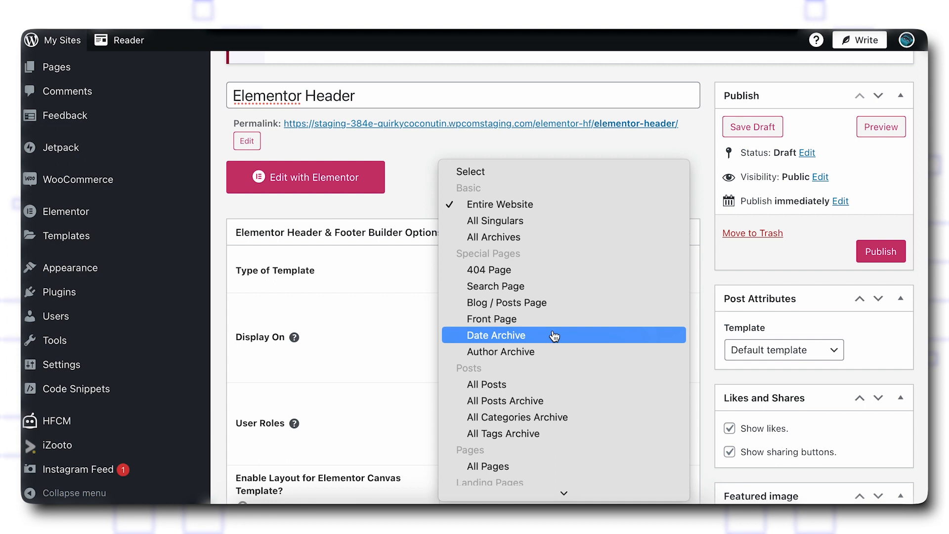
click(547, 352)
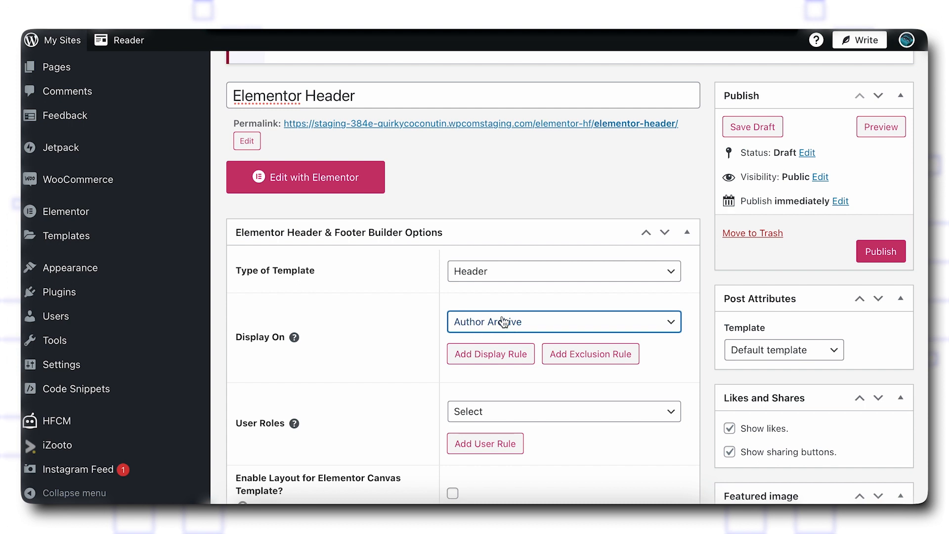
double_click(327, 94)
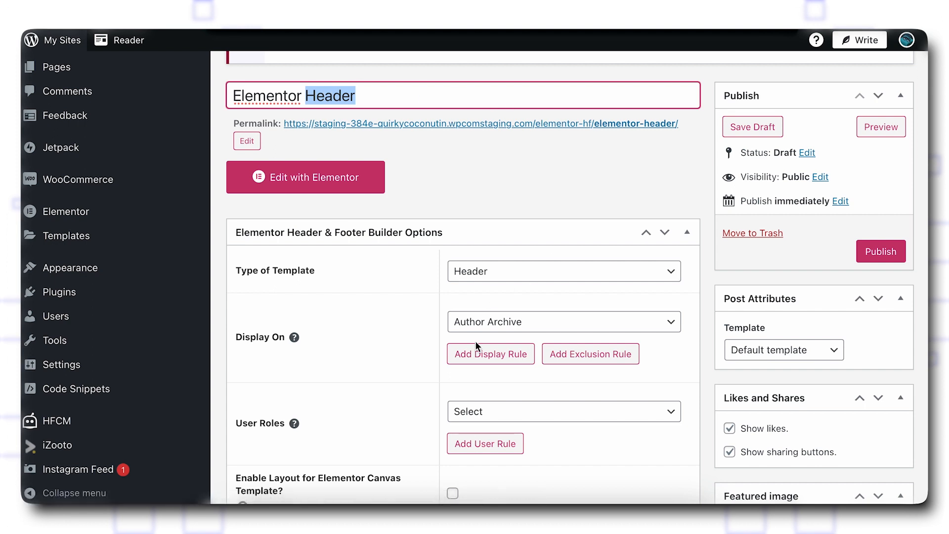
click(517, 323)
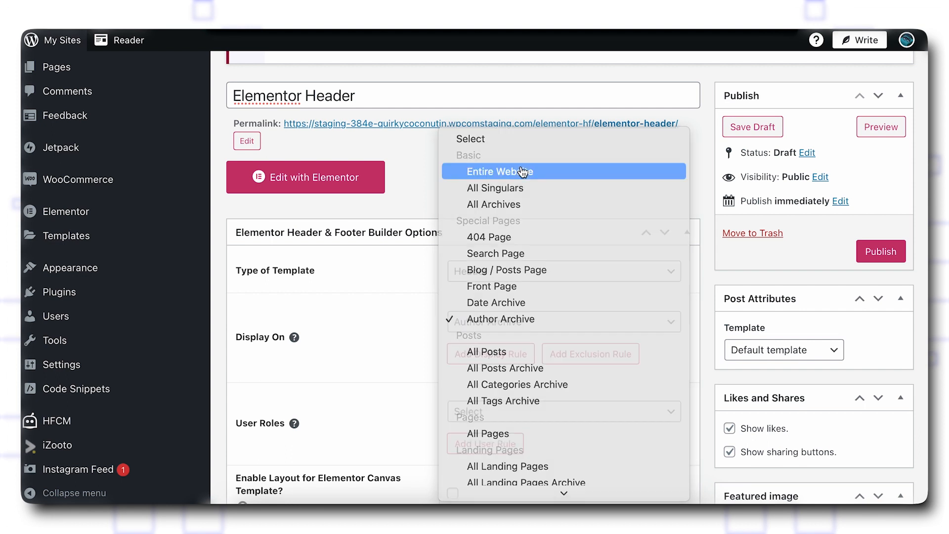
click(523, 172)
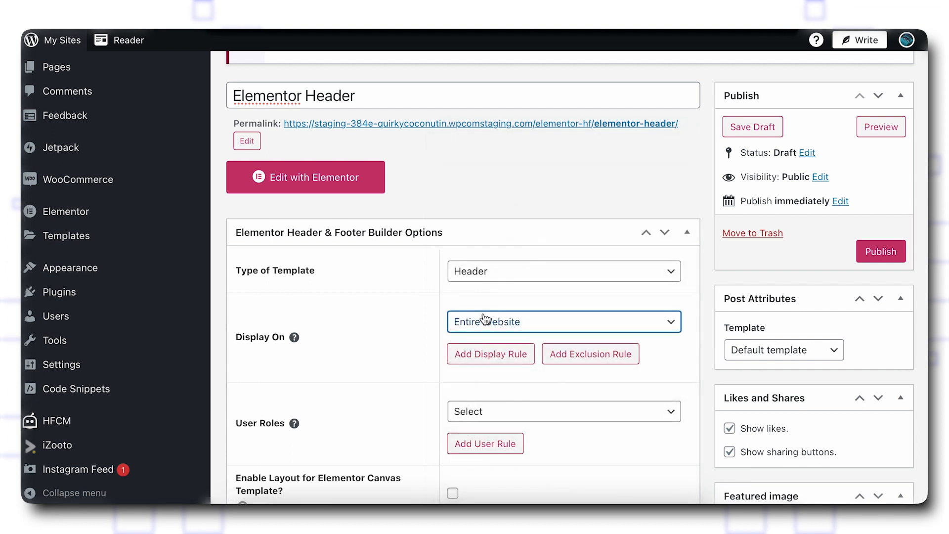
Set the header template's User Roles to All.
scroll(439, 392, down, 2)
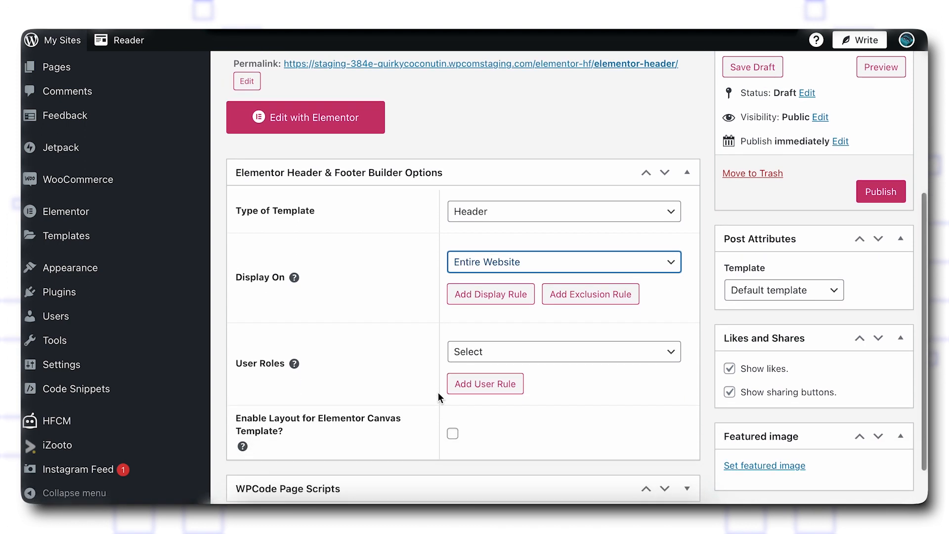
click(492, 357)
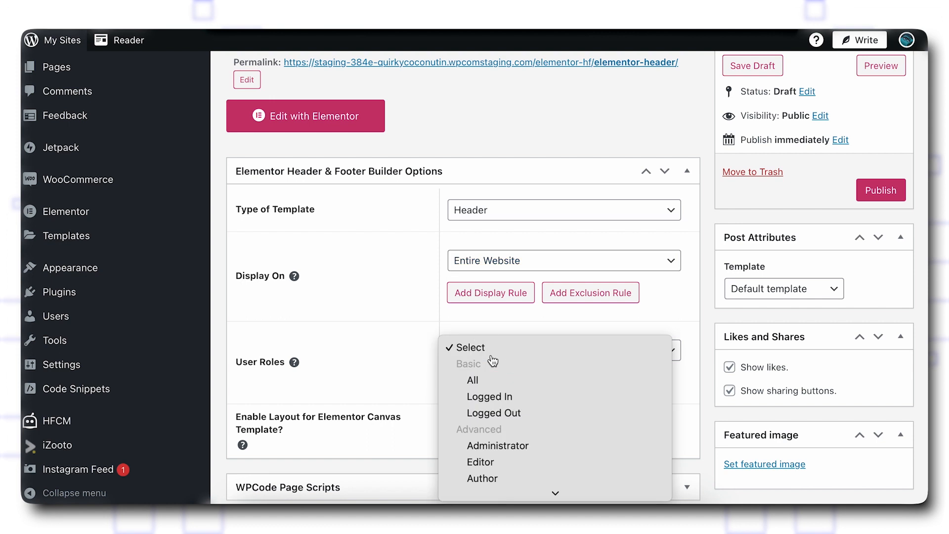
click(375, 376)
scroll(434, 327, down, 2)
click(475, 295)
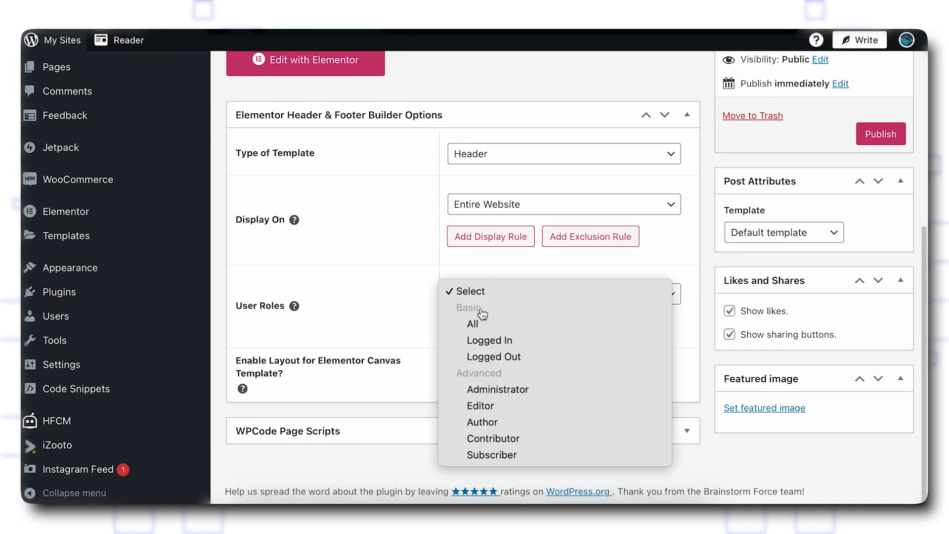
click(481, 327)
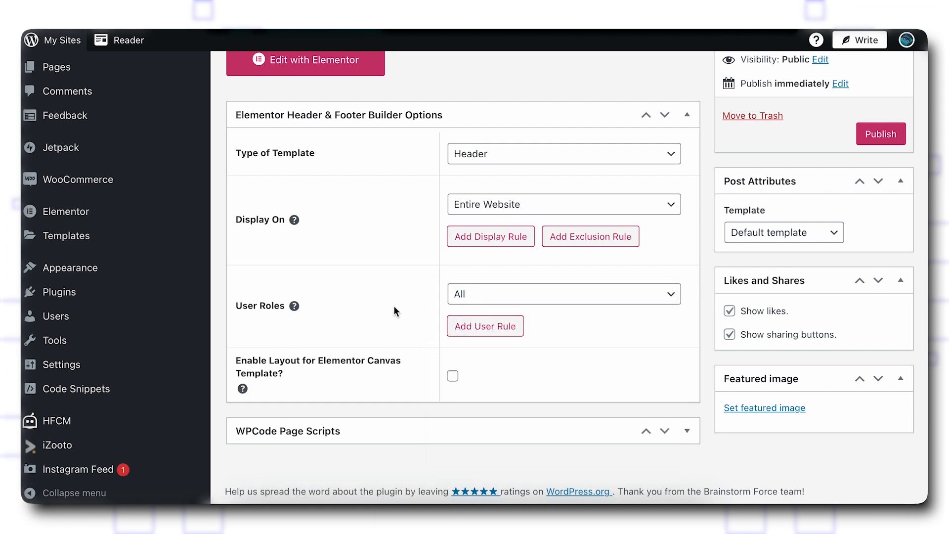
Publish the Elementor Header template.
scroll(446, 266, up, 3)
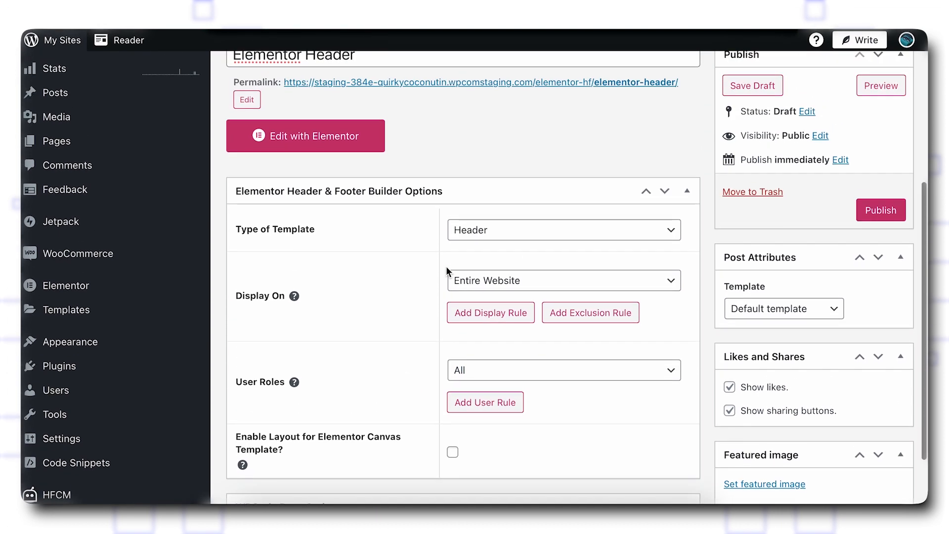
scroll(586, 267, up, 3)
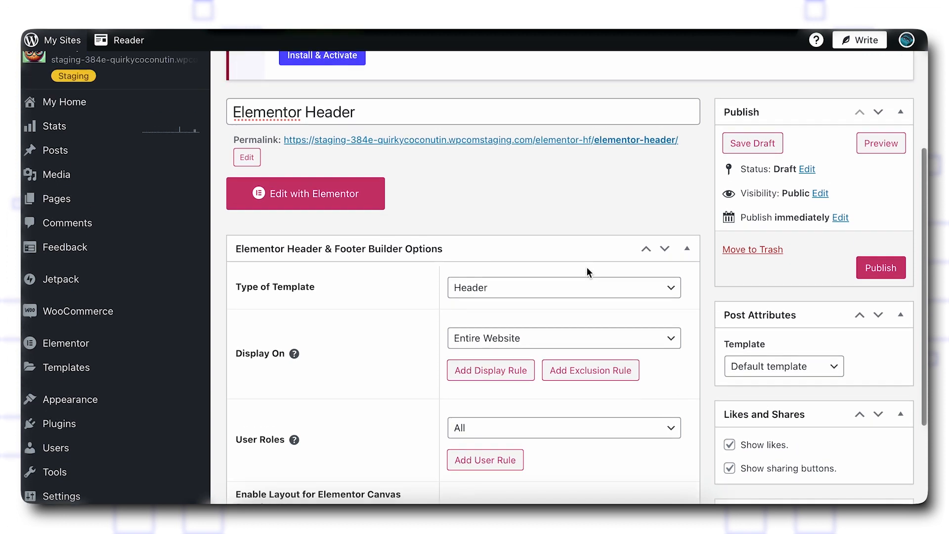
click(894, 301)
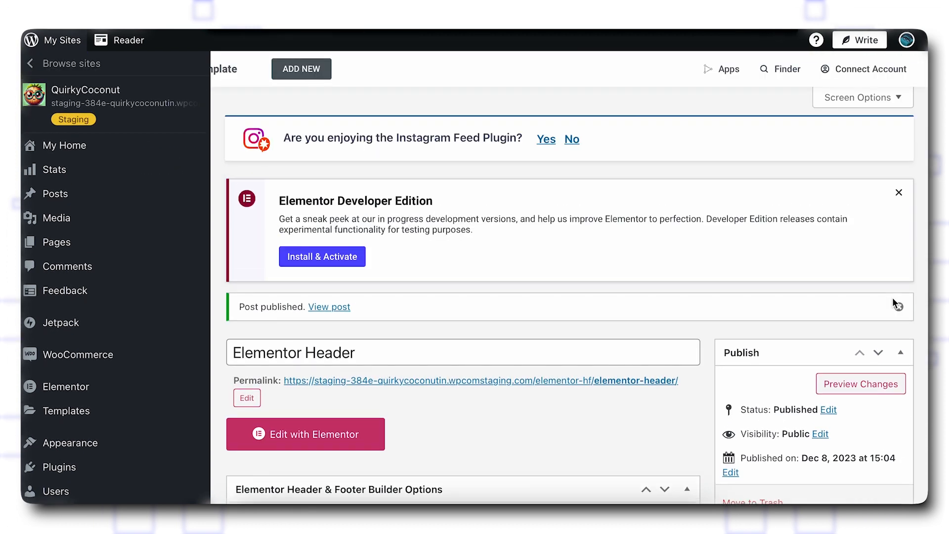
Open the header template in the Elementor editor and add a three-column structure with a wide middle column.
scroll(712, 350, down, 4)
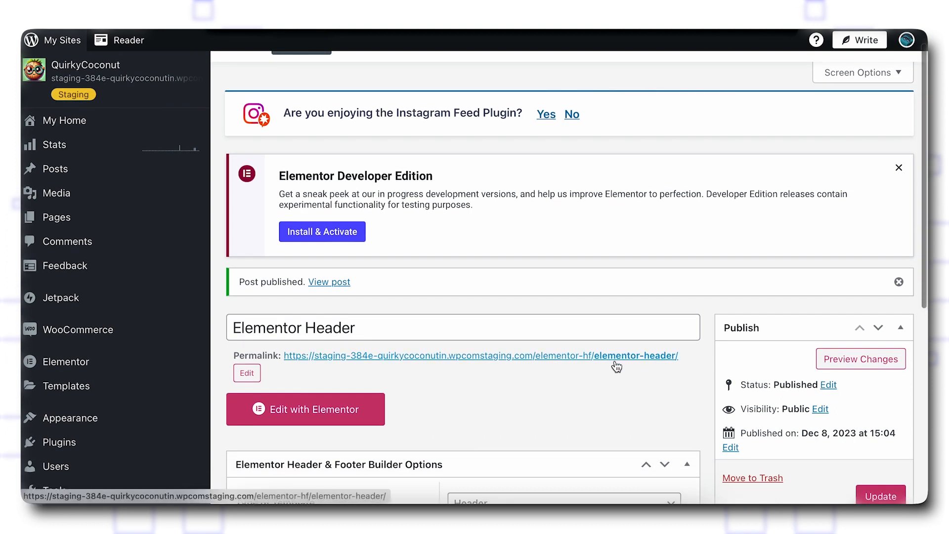
click(361, 352)
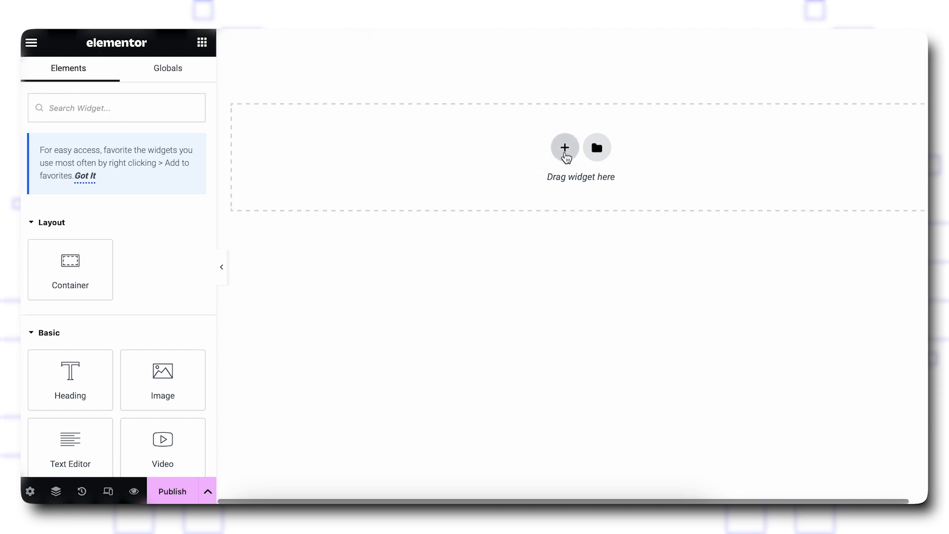
click(565, 148)
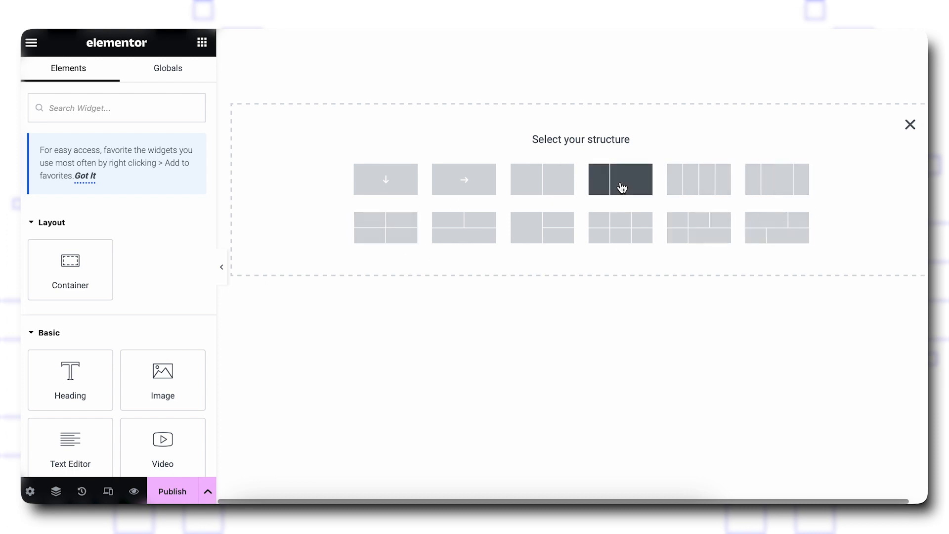
click(788, 188)
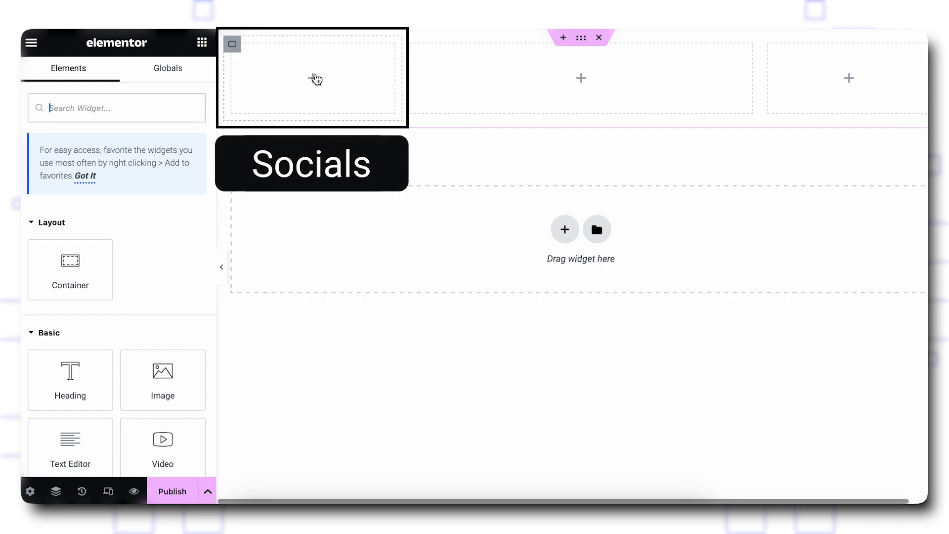
Find the Social Icons widget by searching "social" and place it in the first column of the header.
click(95, 108)
text(social)
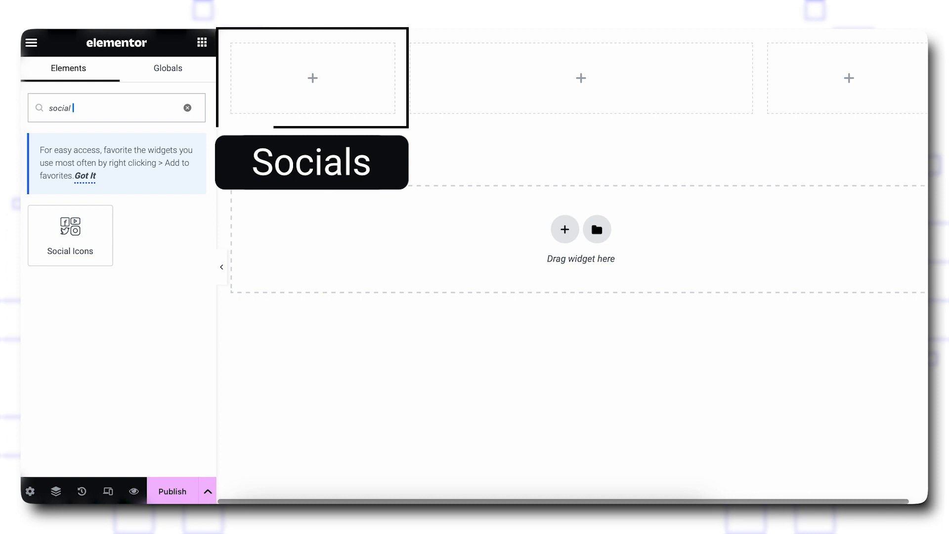
right_click(68, 230)
drag(289, 81, 301, 86)
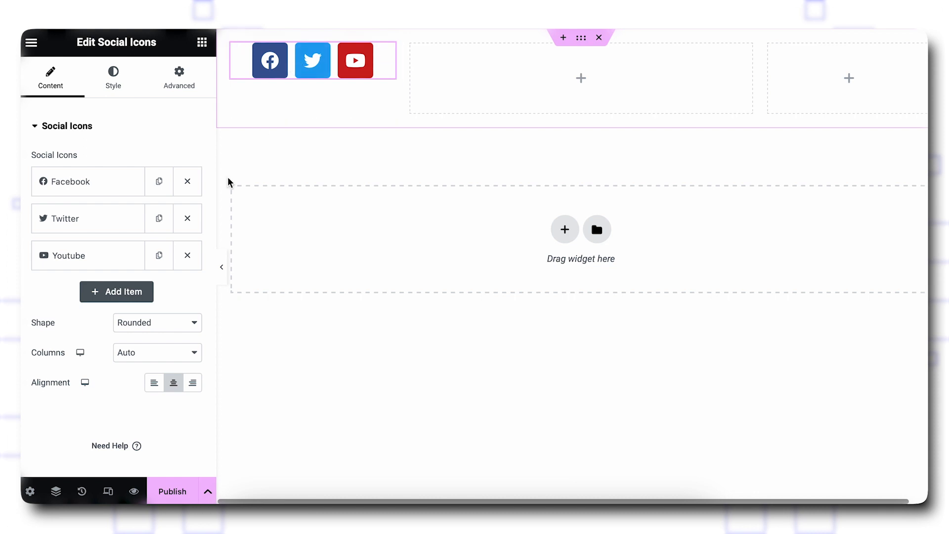
Set the social icons' shape to Circle and add a fourth item using the WhatsApp icon from the icon library.
click(143, 328)
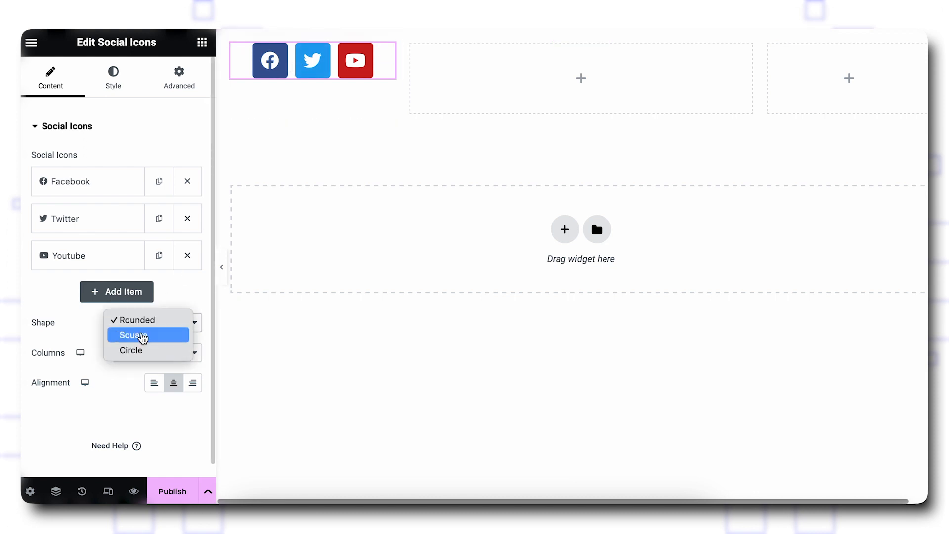
click(146, 352)
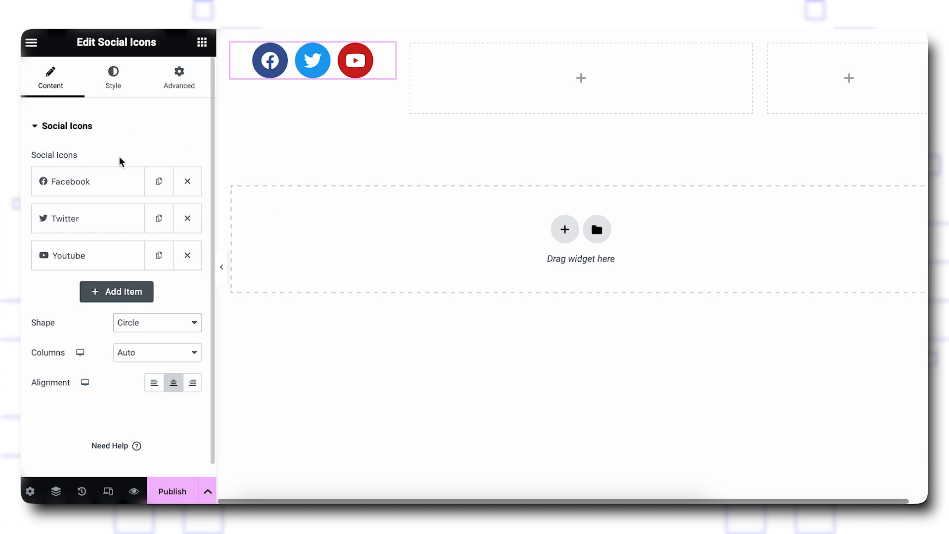
click(105, 291)
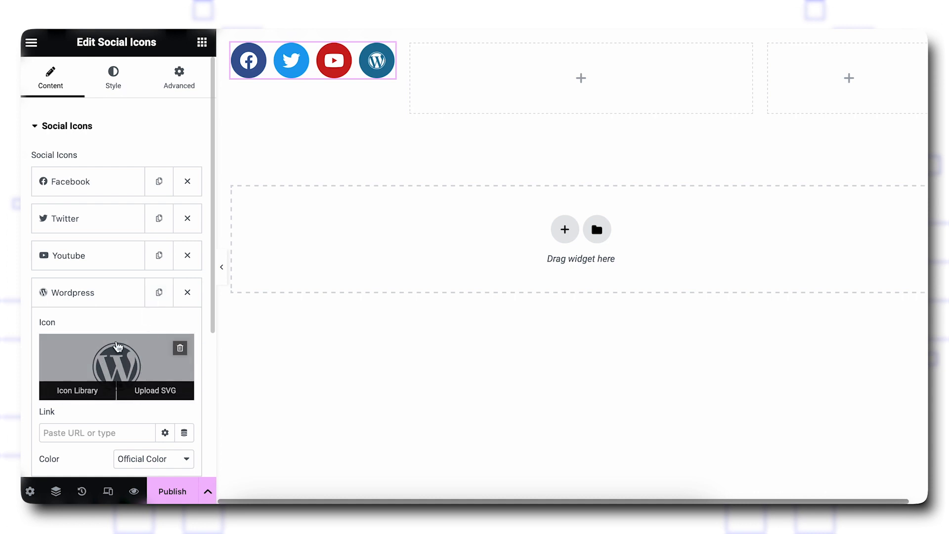
click(115, 389)
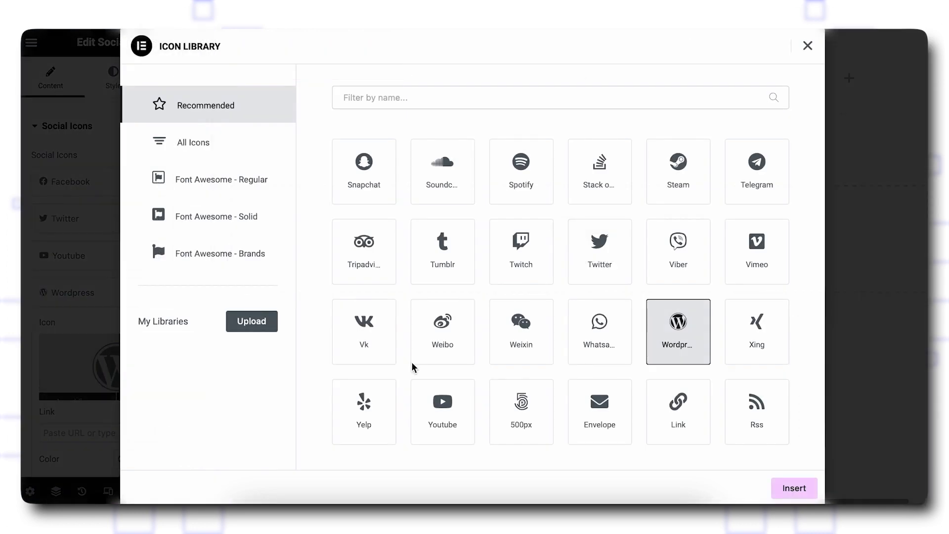
click(587, 324)
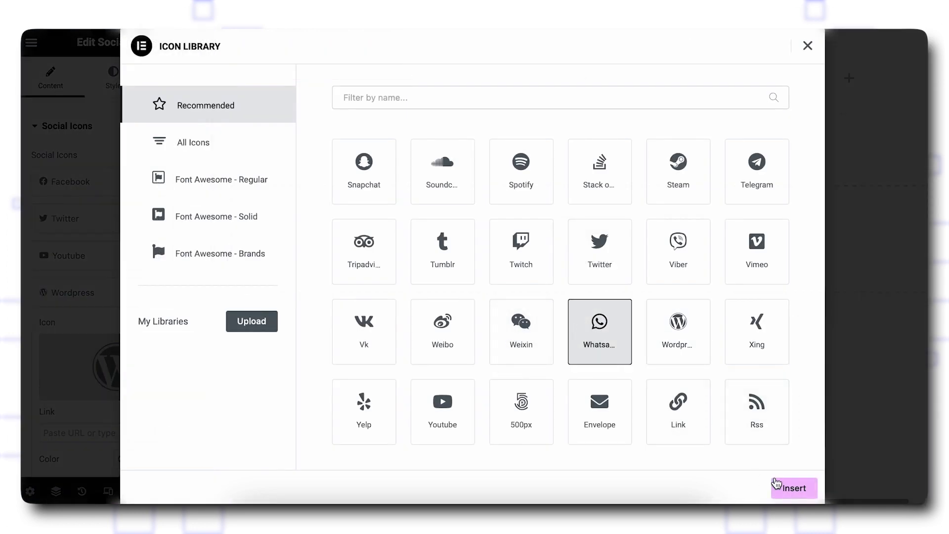
click(777, 485)
scroll(104, 416, down, 2)
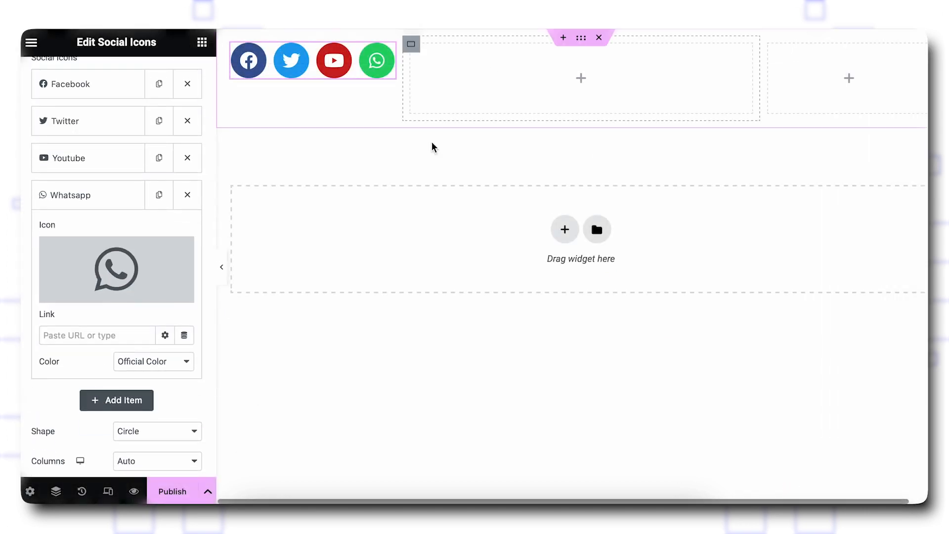
Find the Navigation Menu widget by searching "naviga" and place it in the header's middle column.
click(581, 78)
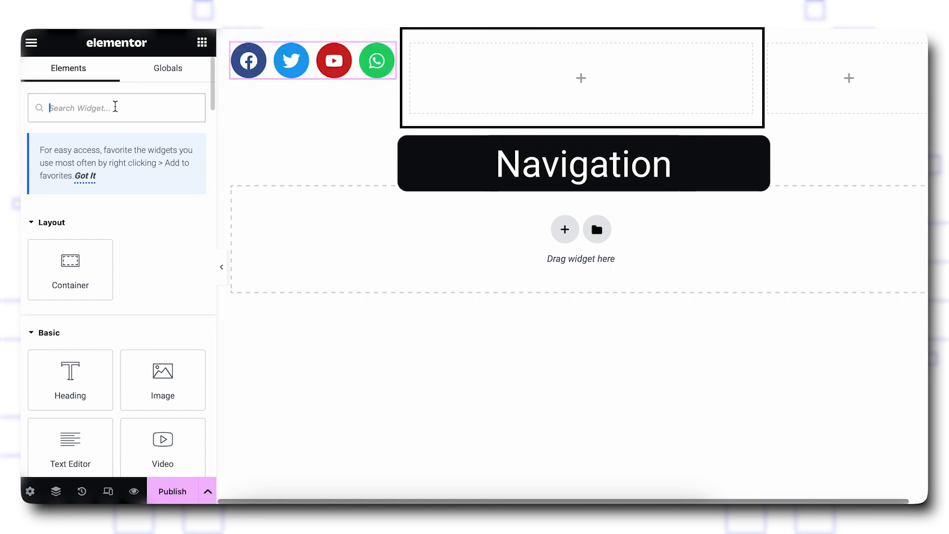
text(naviga)
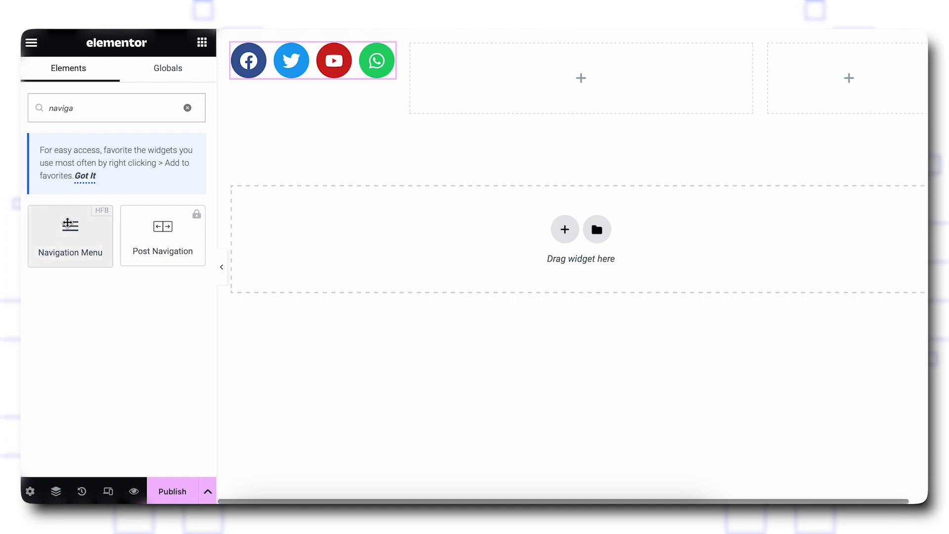
drag(67, 247, 564, 73)
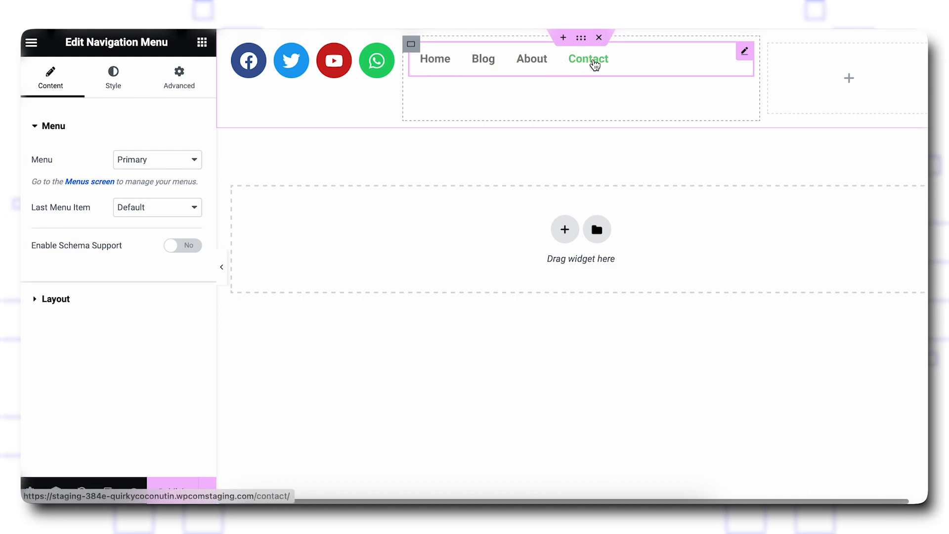
Try the Social menu in the navigation widget and set the menu back to Primary.
click(170, 160)
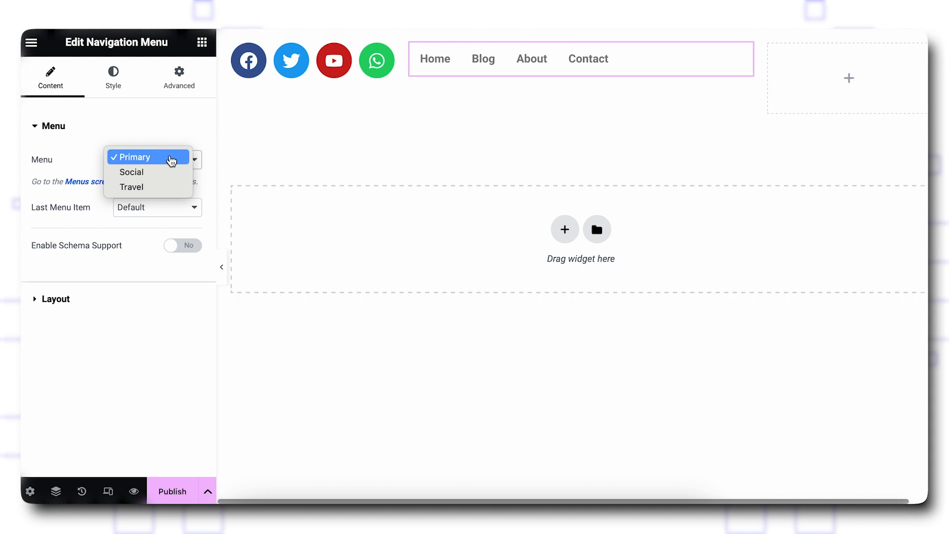
click(173, 173)
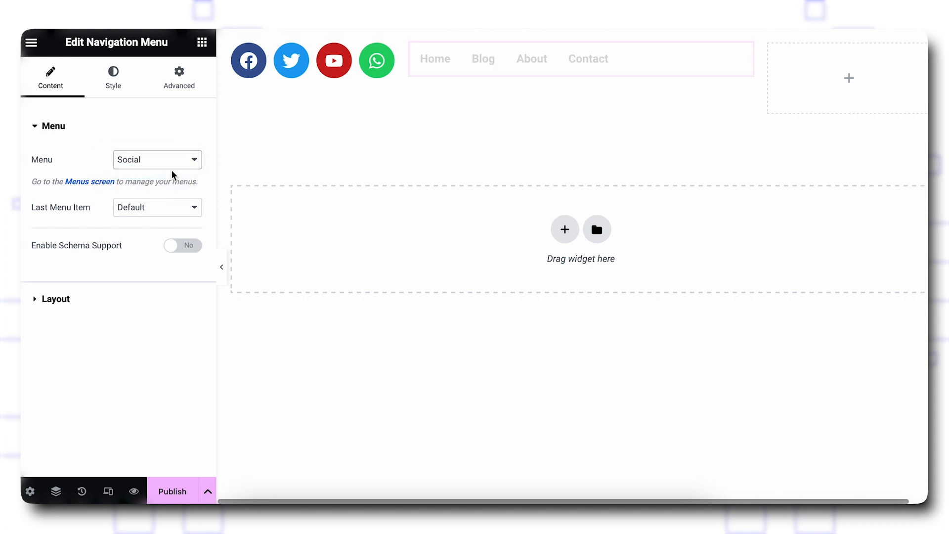
click(171, 162)
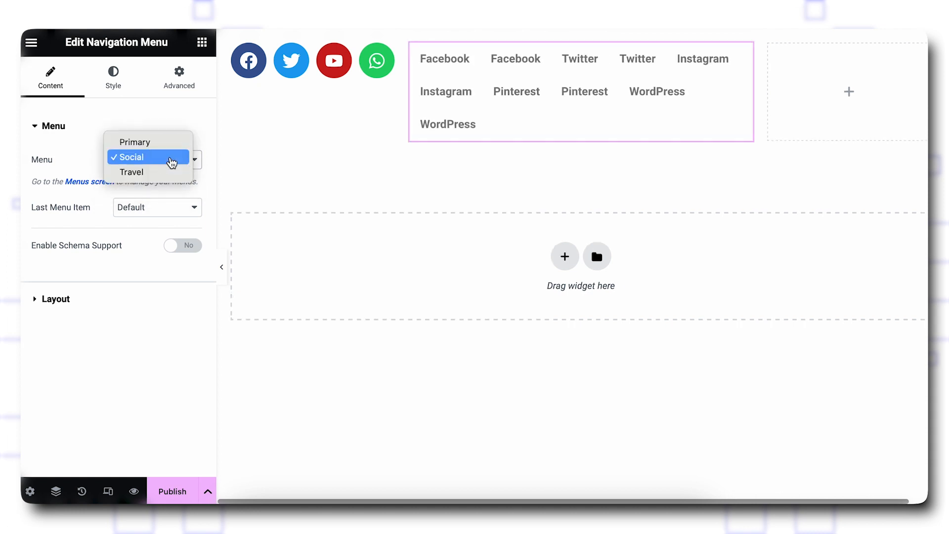
click(165, 143)
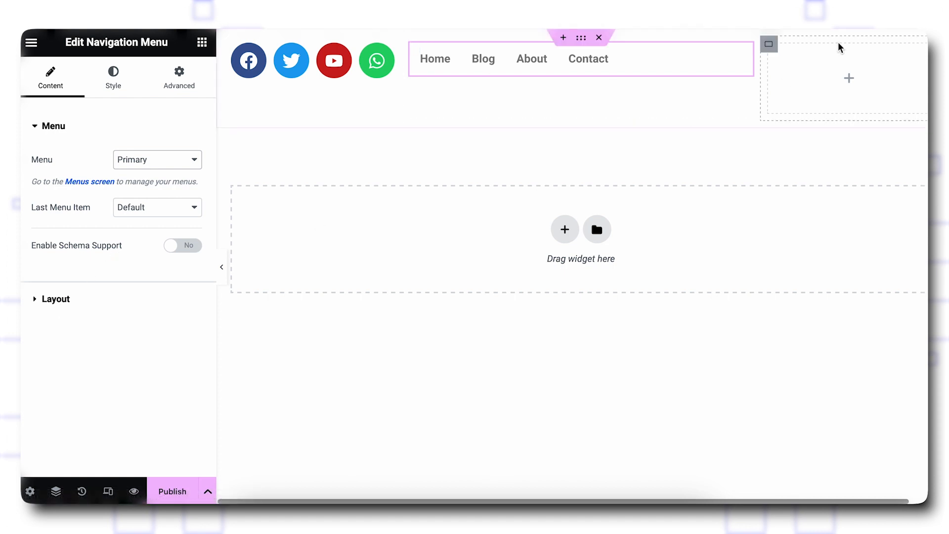
Delete the empty third column of the header and publish the Elementor design.
click(769, 44)
key(Delete)
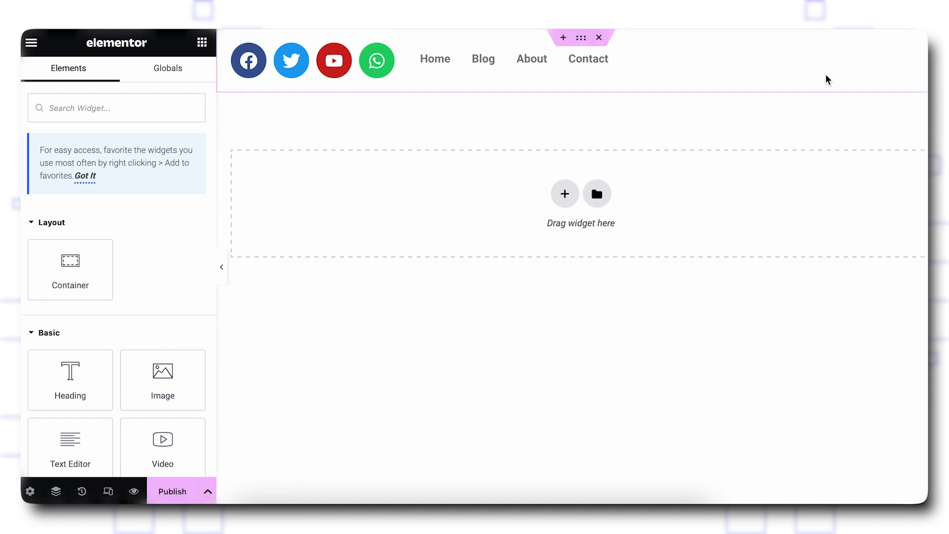
scroll(118, 296, down, 5)
scroll(119, 317, down, 4)
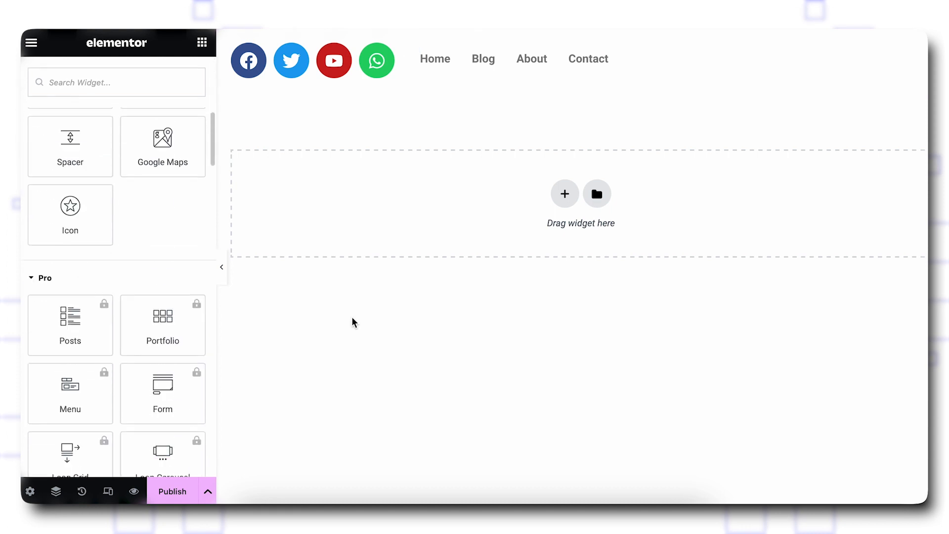
click(176, 497)
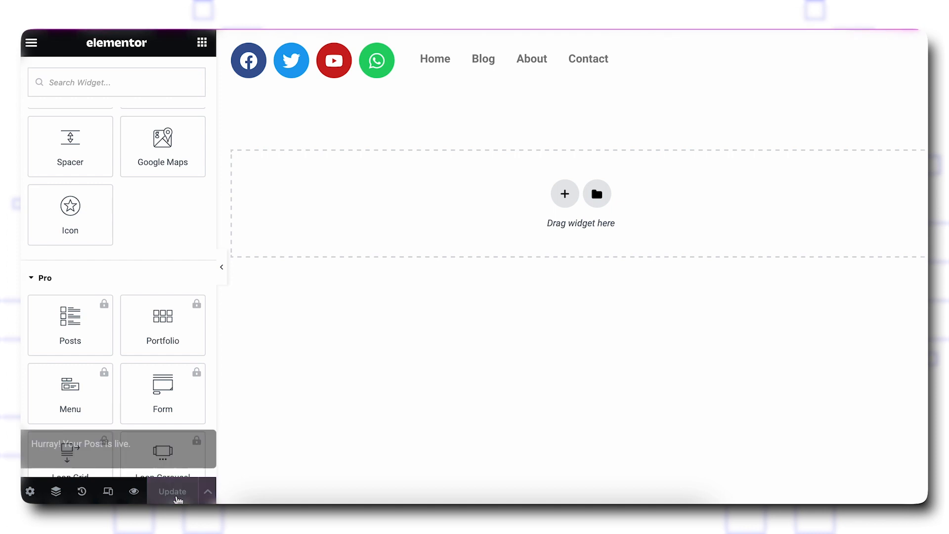
View the published header and open the live site's homepage from the QuirkyCoconut site dashboard.
click(178, 449)
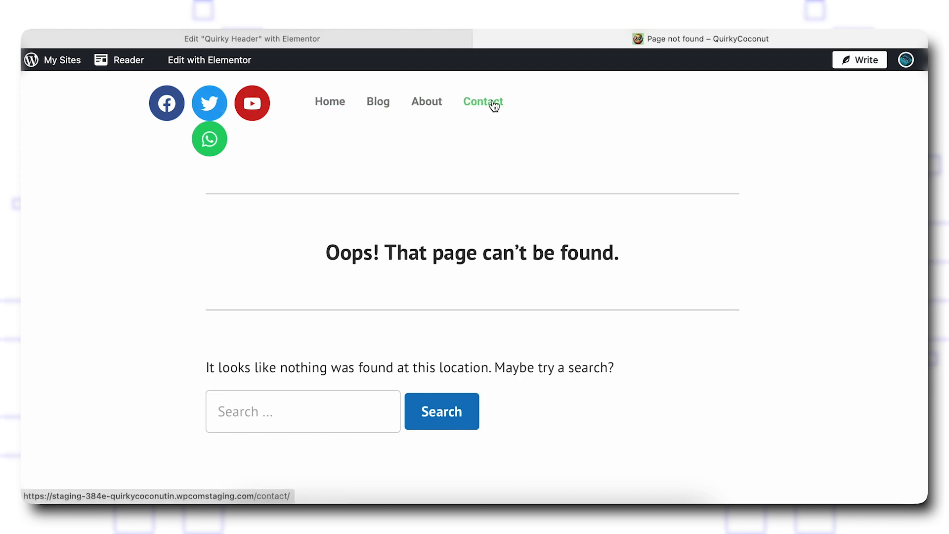
scroll(437, 192, up, 1)
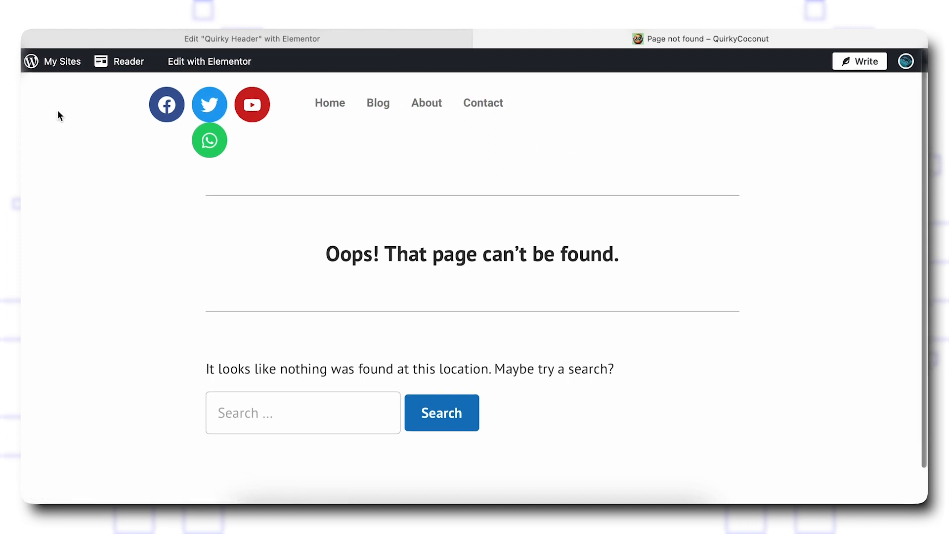
click(60, 61)
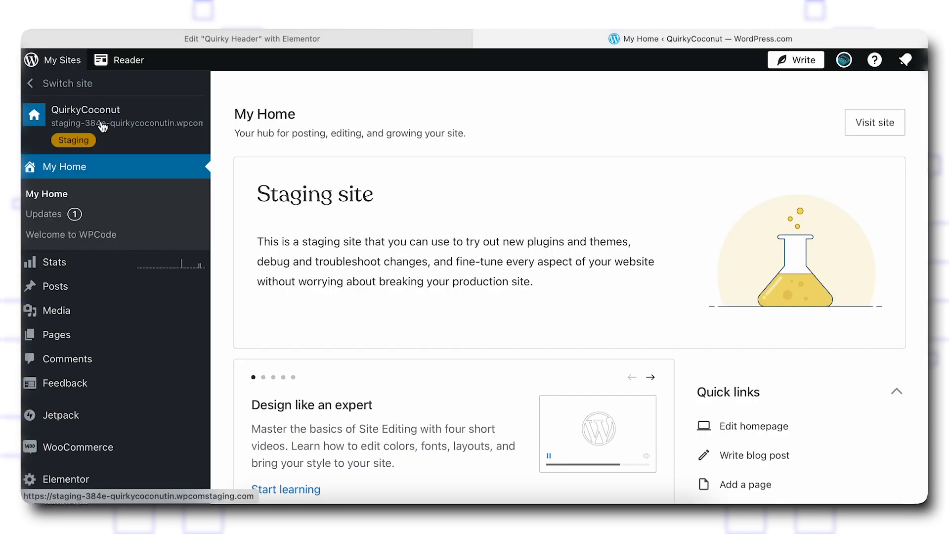
click(101, 120)
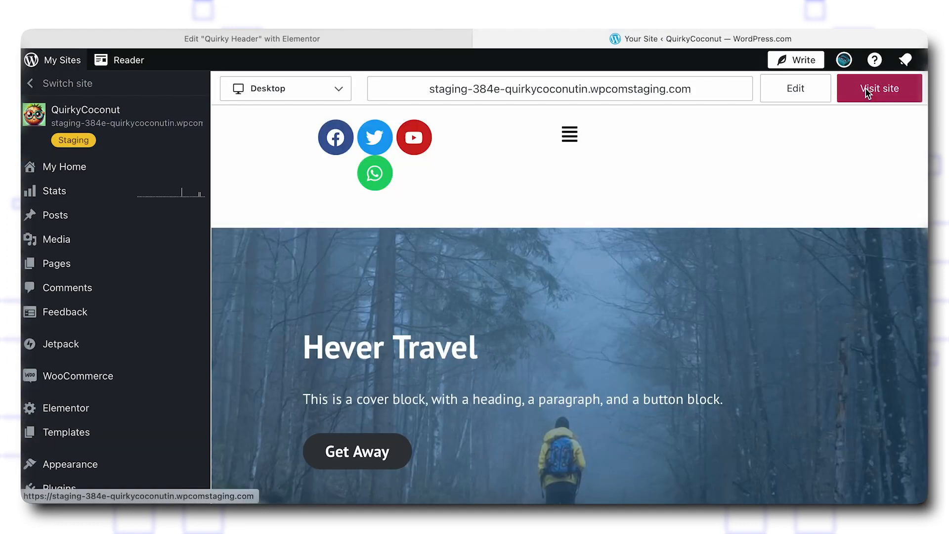
click(866, 91)
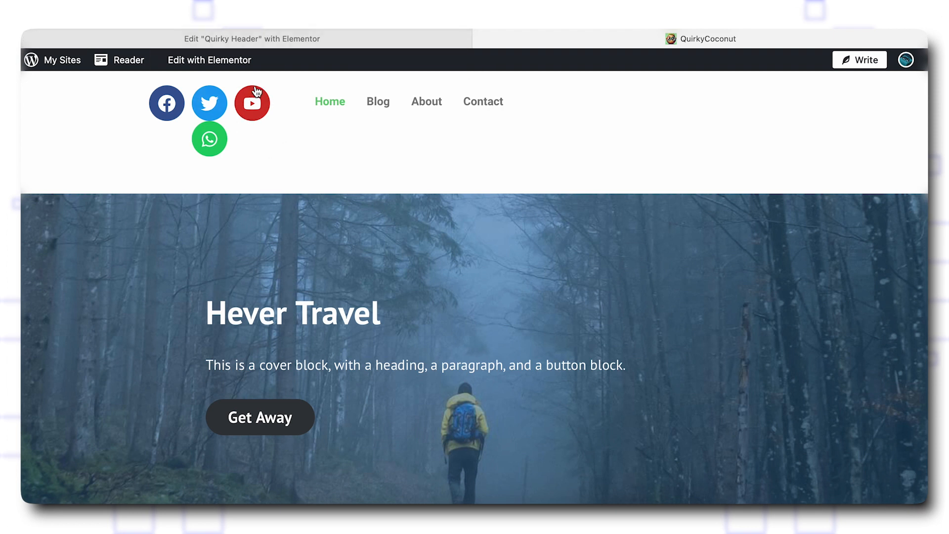
Switch to the Elementor editor, update the Quirky Header template, and return to the live homepage.
click(309, 43)
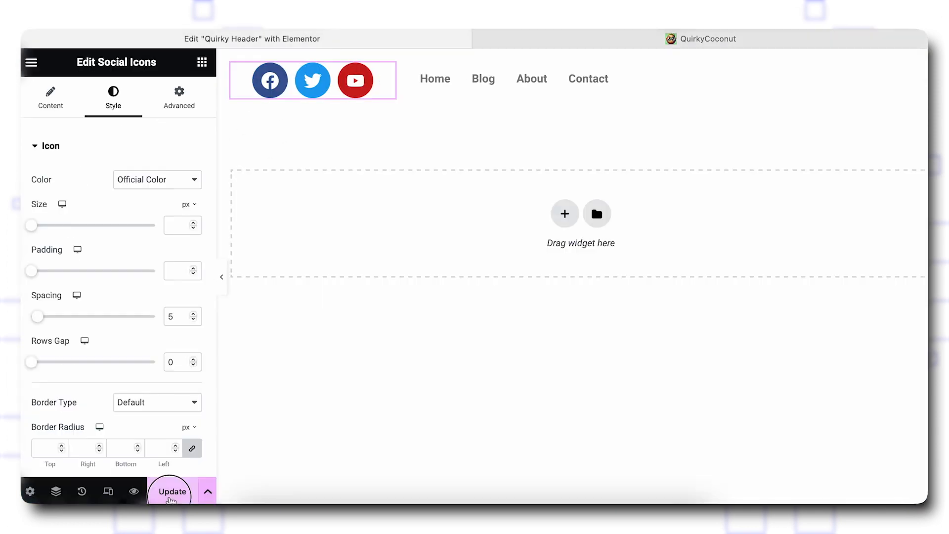
click(171, 494)
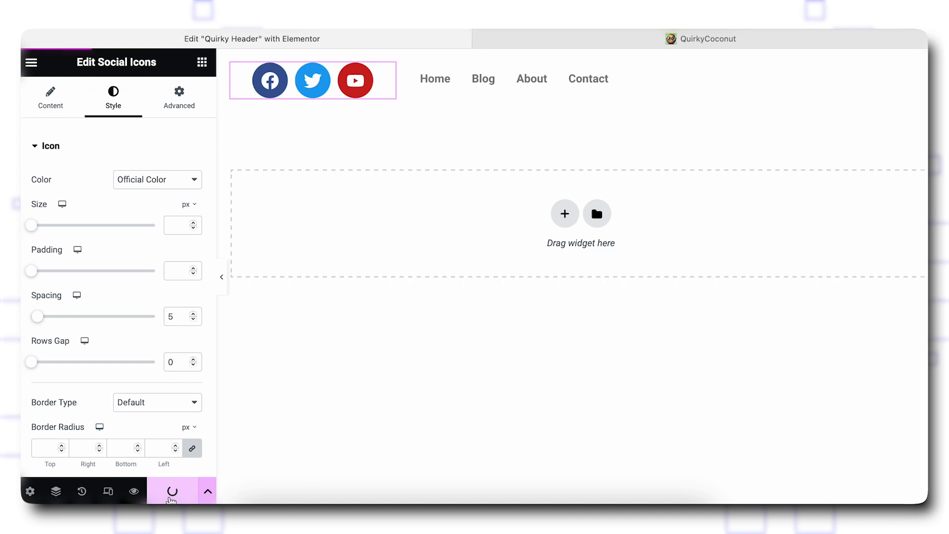
click(548, 36)
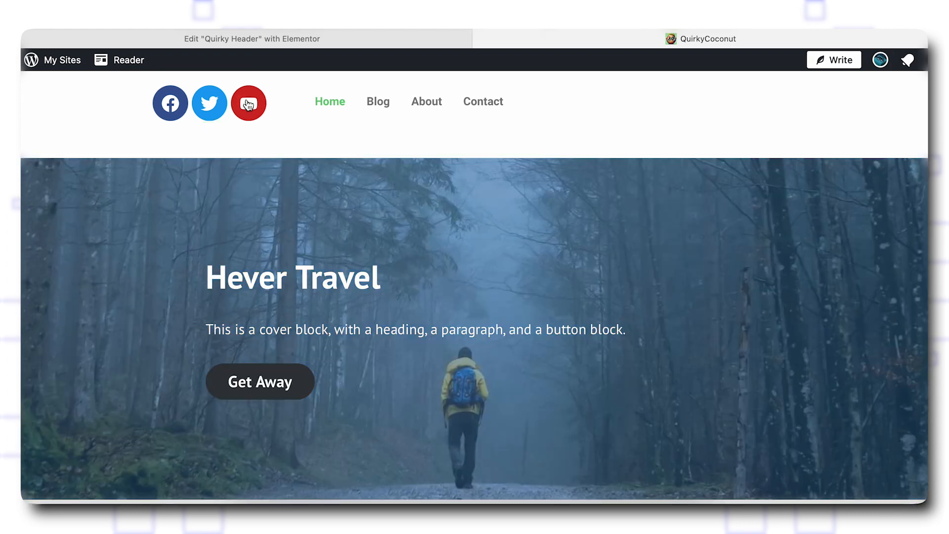
Examine the live homepage from the header down through its content sections.
scroll(536, 182, down, 10)
scroll(536, 184, down, 5)
scroll(536, 184, up, 16)
scroll(485, 402, down, 6)
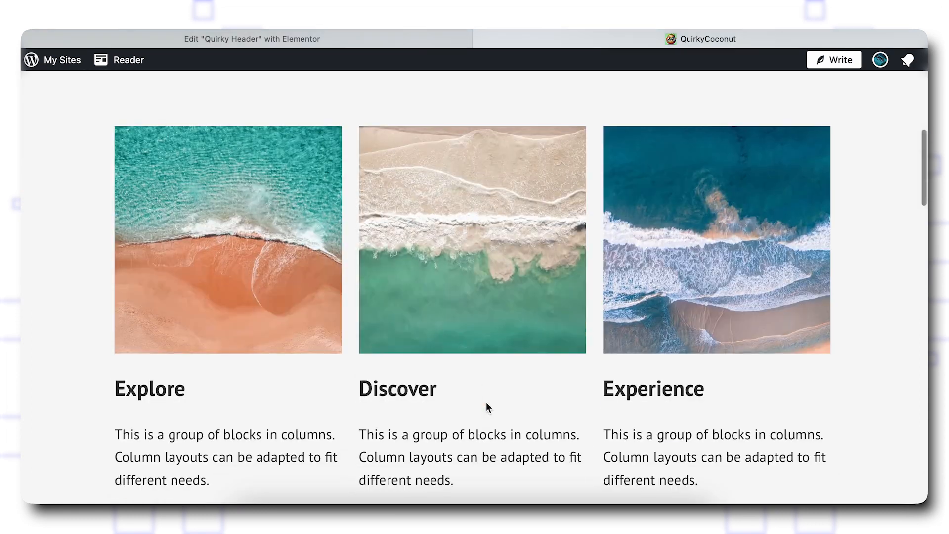
scroll(384, 327, up, 6)
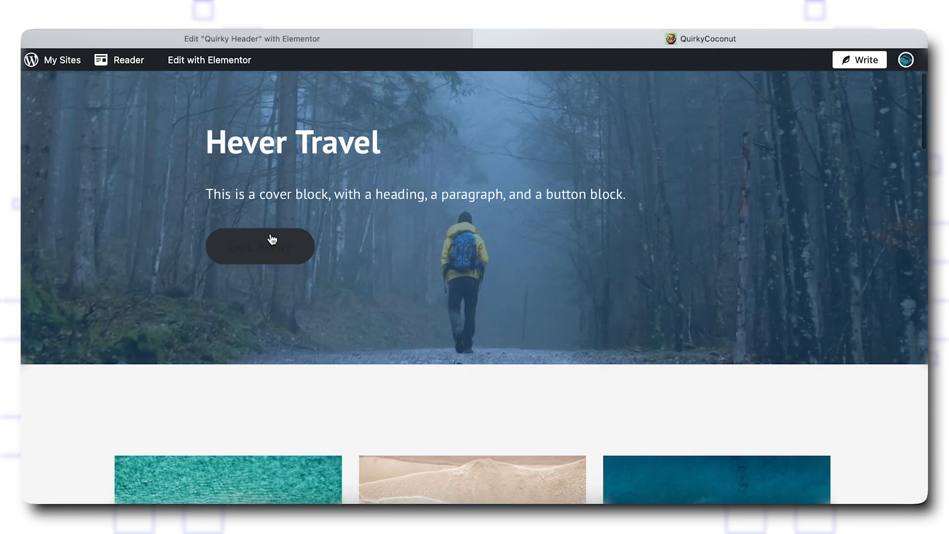
scroll(272, 240, up, 3)
Check the custom header on the site's Blog and About pages.
click(378, 98)
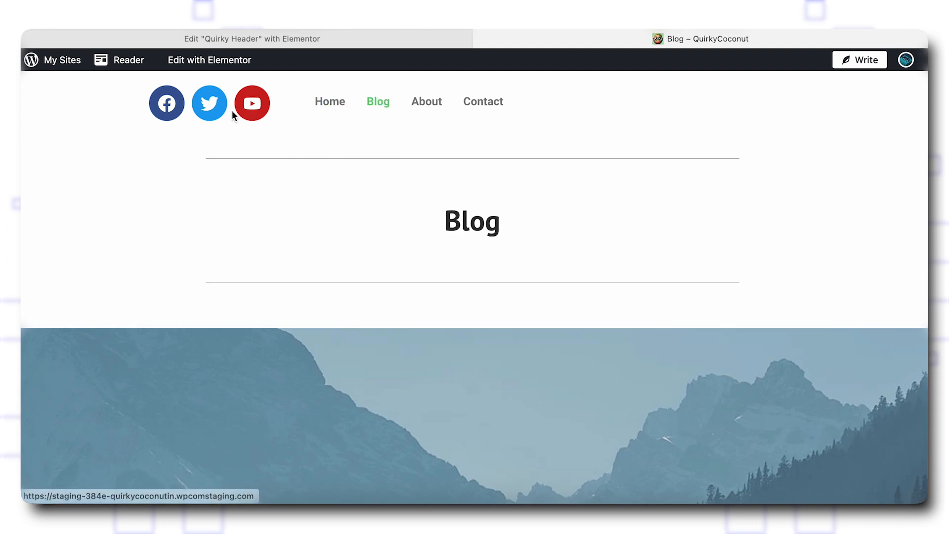
scroll(515, 95, down, 10)
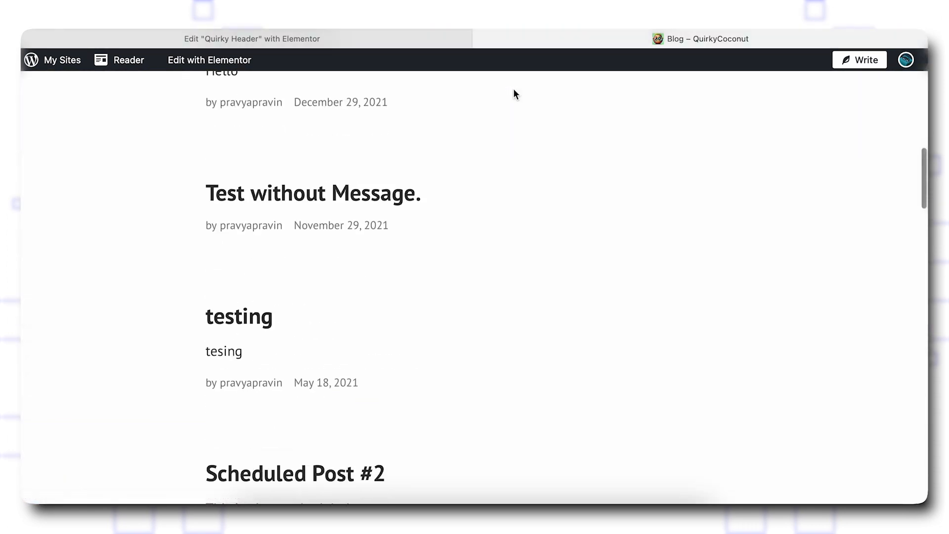
scroll(514, 94, down, 15)
scroll(515, 94, up, 20)
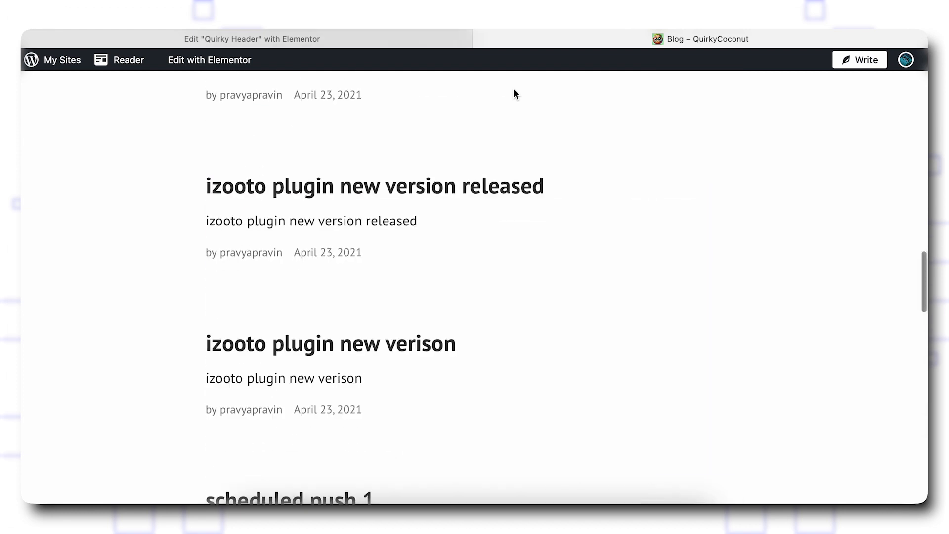
click(425, 103)
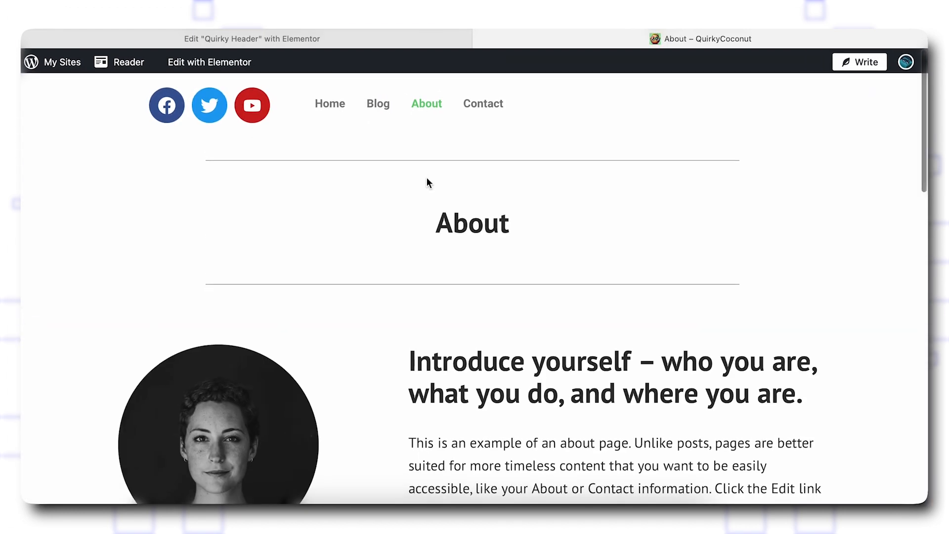
scroll(426, 177, down, 3)
scroll(428, 183, up, 3)
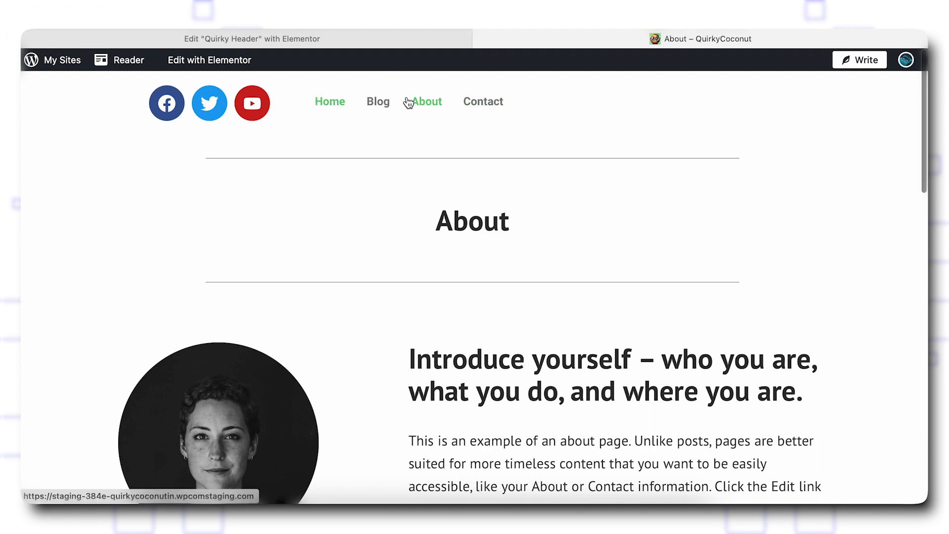
Switch back to the Quirky Header editor, exit Elementor to WordPress, and open the site's Menus settings.
click(364, 35)
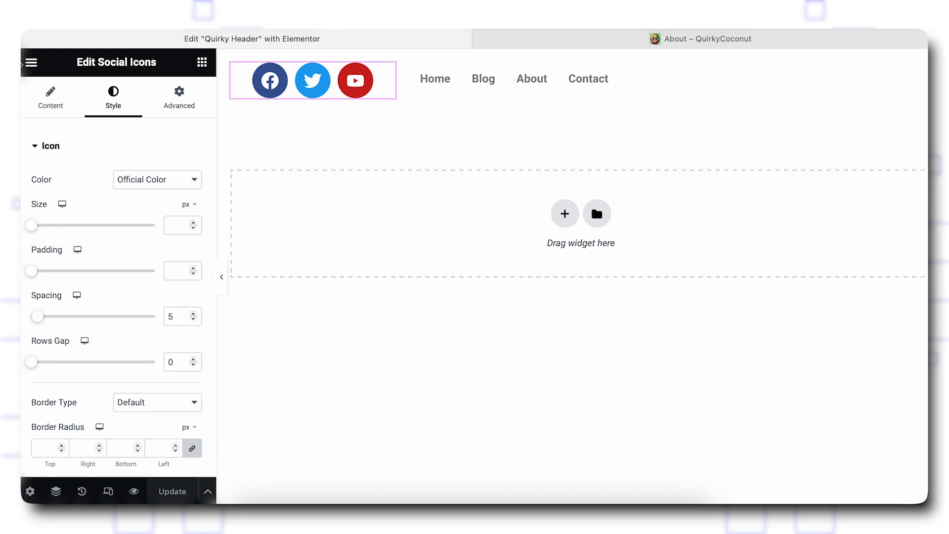
click(31, 62)
click(68, 366)
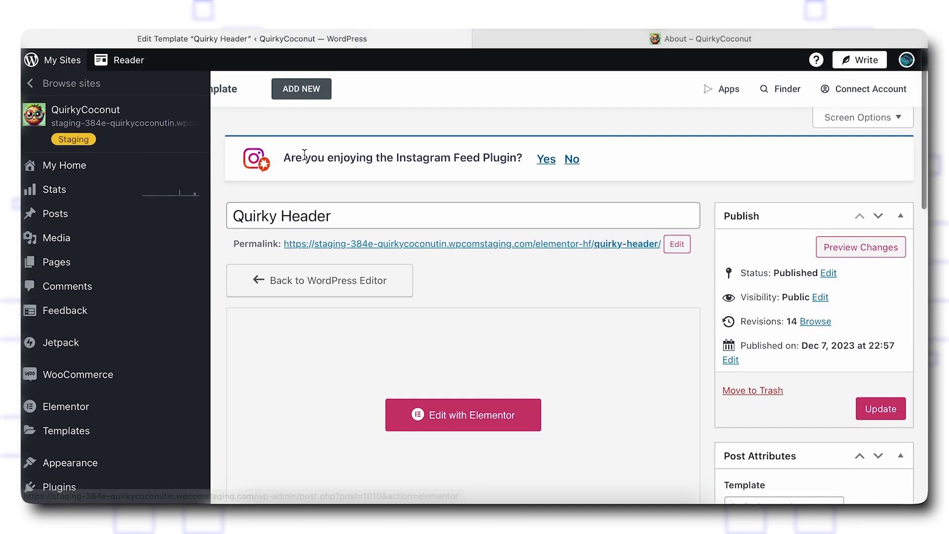
scroll(197, 275, down, 3)
mouse_move(198, 281)
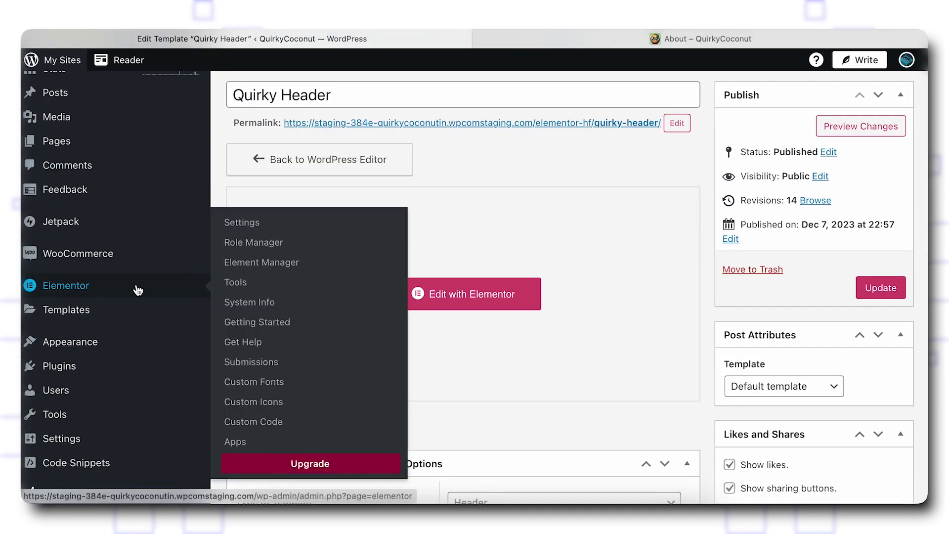
mouse_move(110, 342)
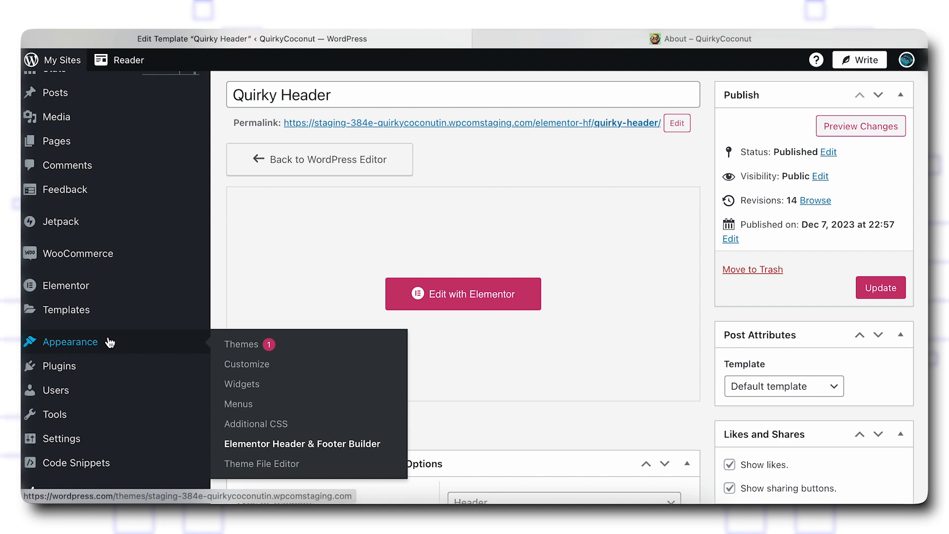
click(251, 409)
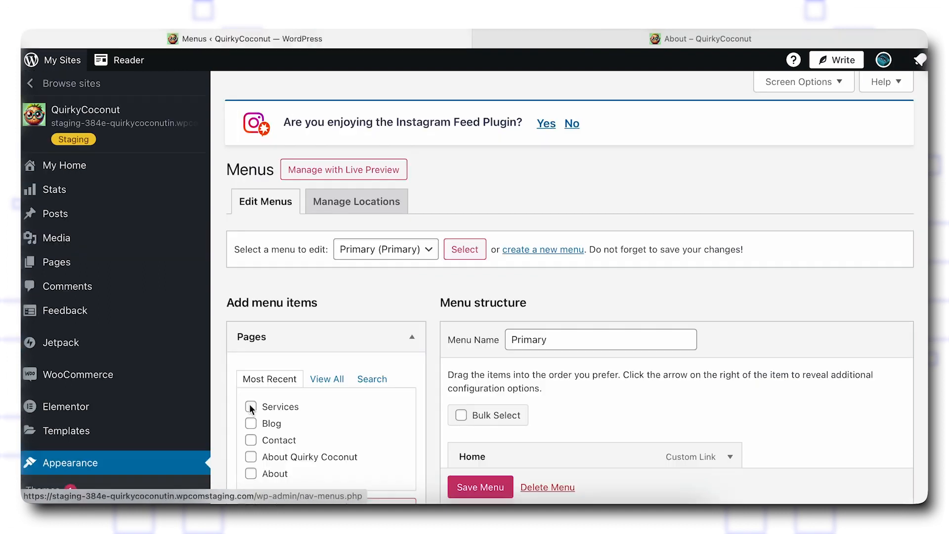
Nest the Blog page as a sub-item under Home in the Primary menu and save the menu.
scroll(573, 361, down, 3)
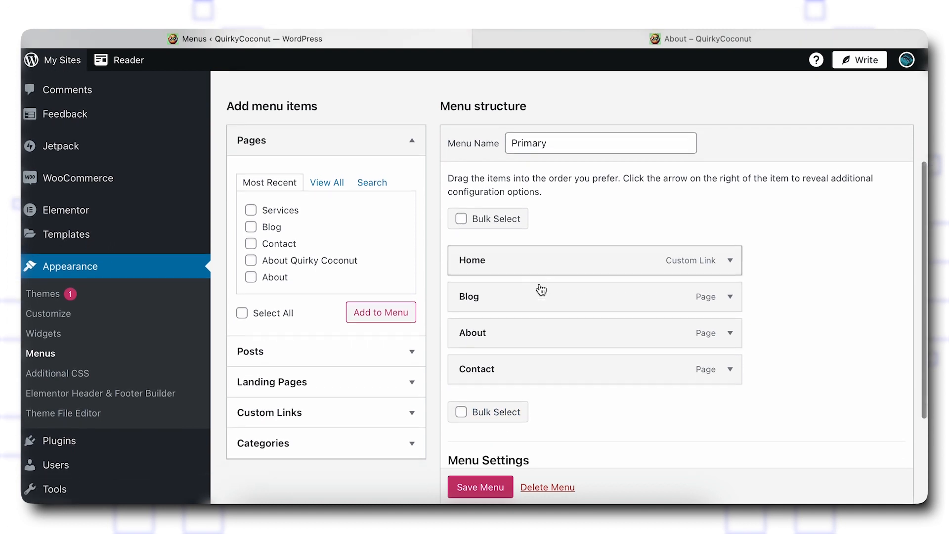
scroll(494, 257, down, 3)
scroll(535, 267, up, 1)
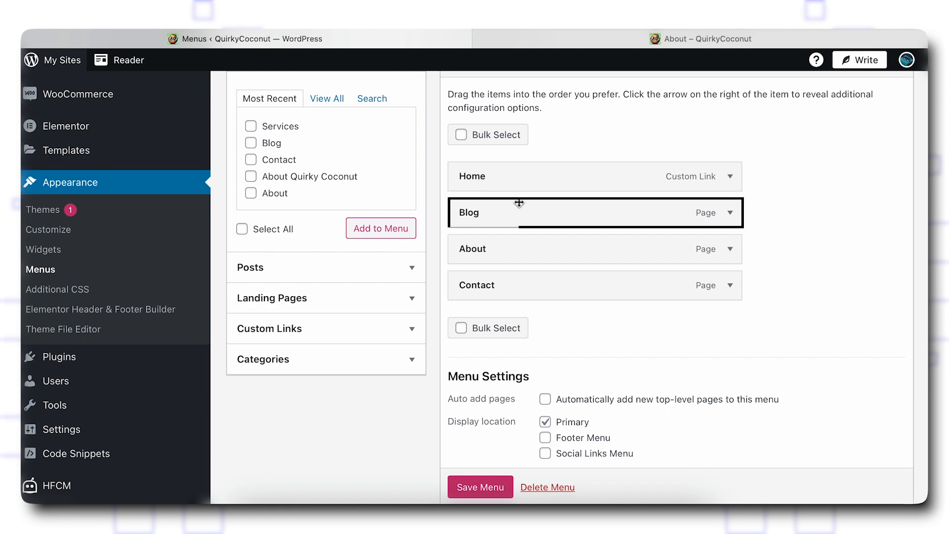
drag(503, 204, 531, 205)
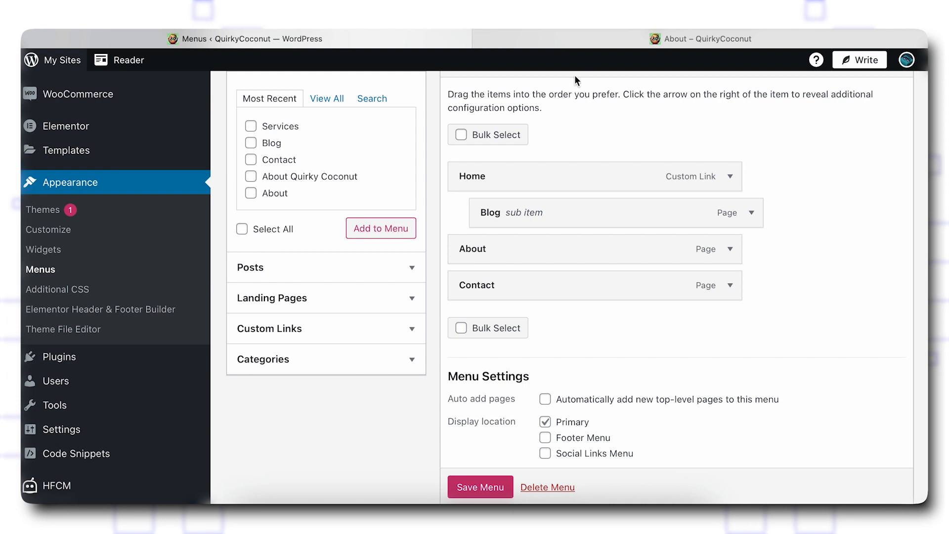
click(492, 487)
Reload the live About page and check the submenu under Home in the header.
click(596, 40)
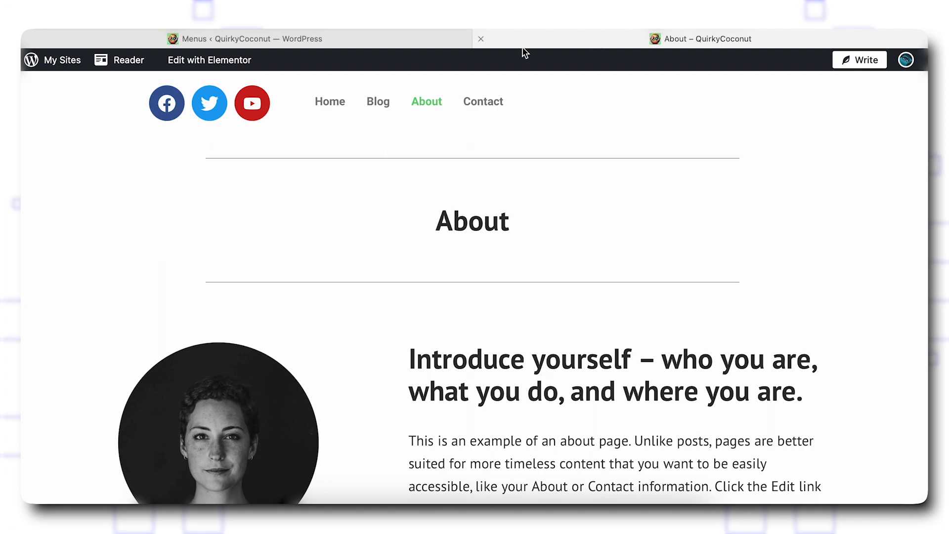
key(super+r)
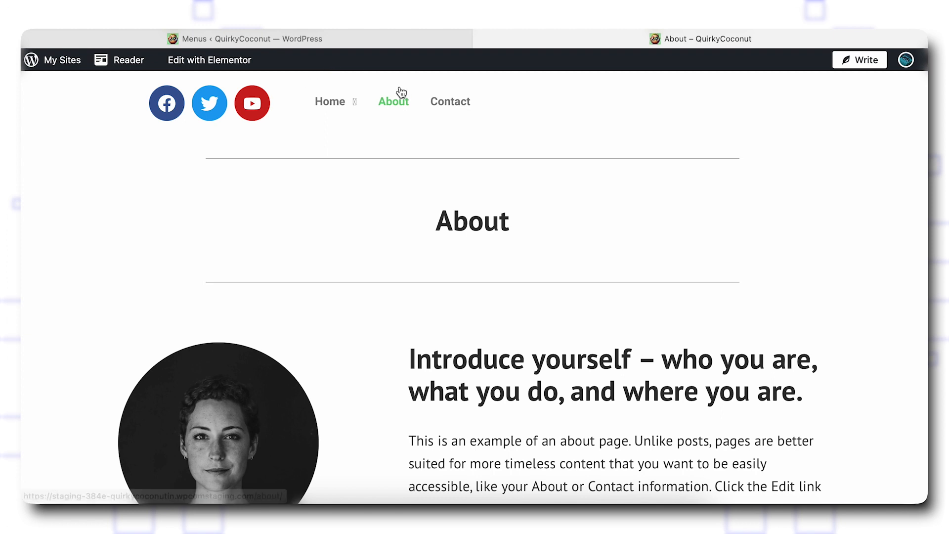
mouse_move(331, 99)
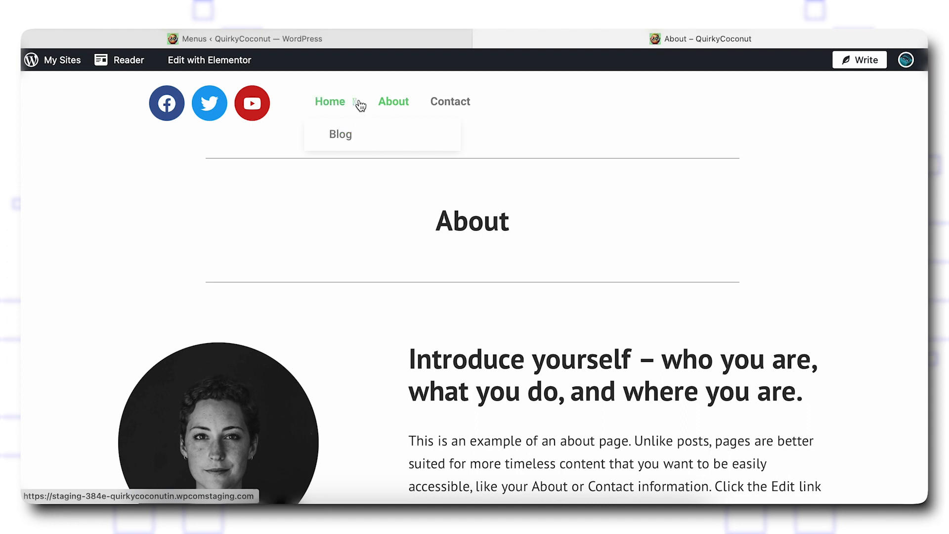
Move Blog back to the top level of the Primary menu and check the navigation on the live homepage.
click(354, 41)
scroll(547, 268, down, 6)
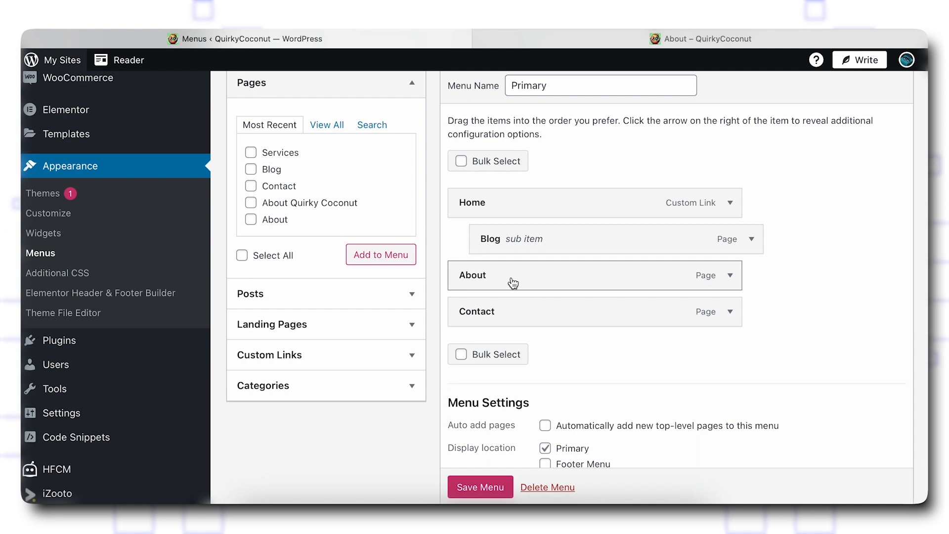
mouse_move(500, 239)
mouse_down()
mouse_move(462, 238)
mouse_move(483, 237)
mouse_up()
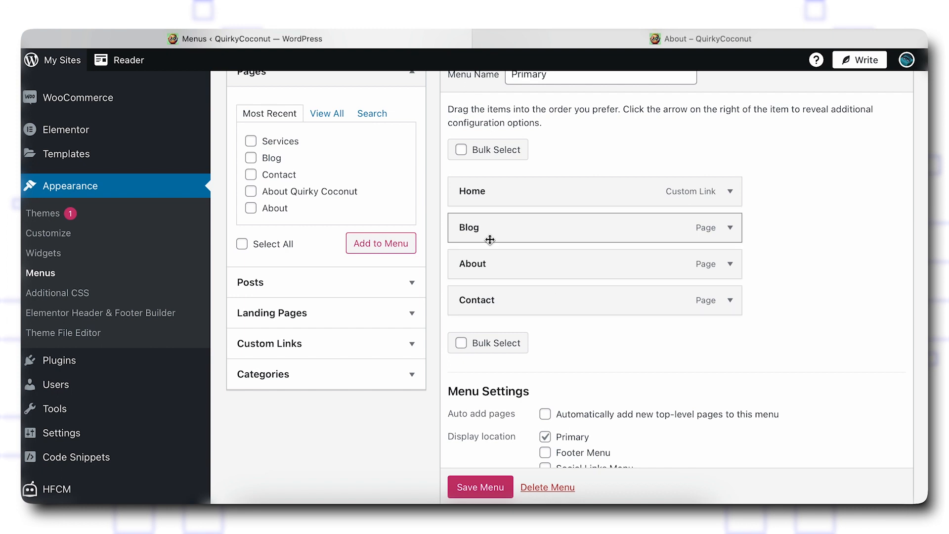
scroll(491, 267, down, 3)
scroll(500, 257, up, 5)
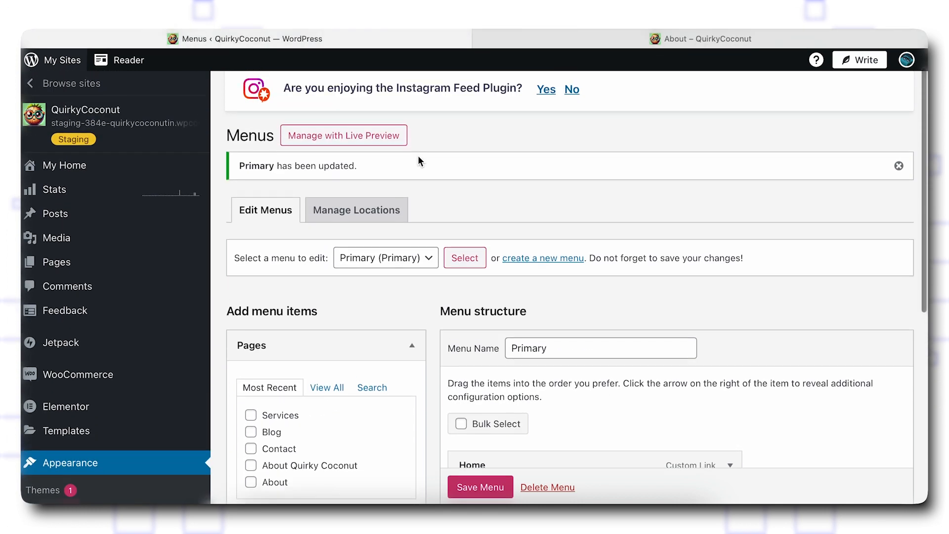
click(548, 38)
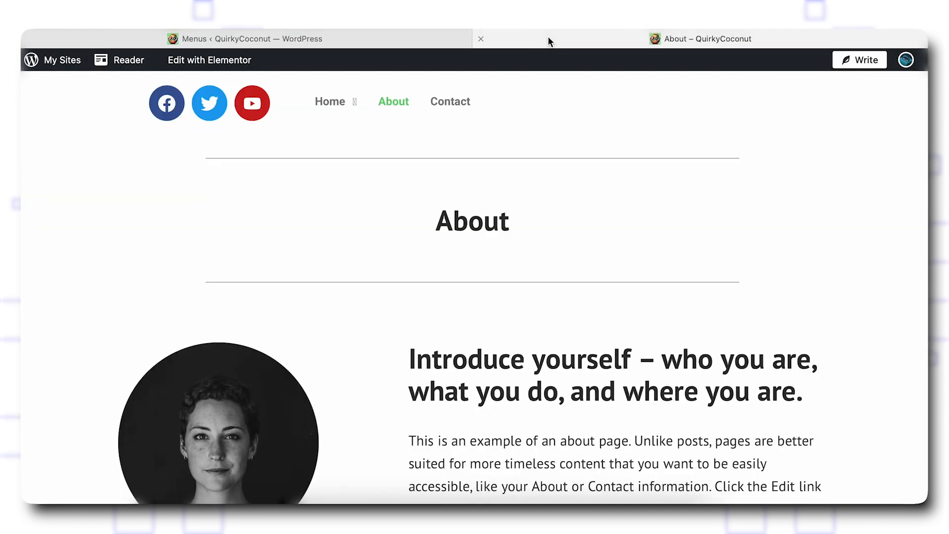
click(342, 105)
click(339, 42)
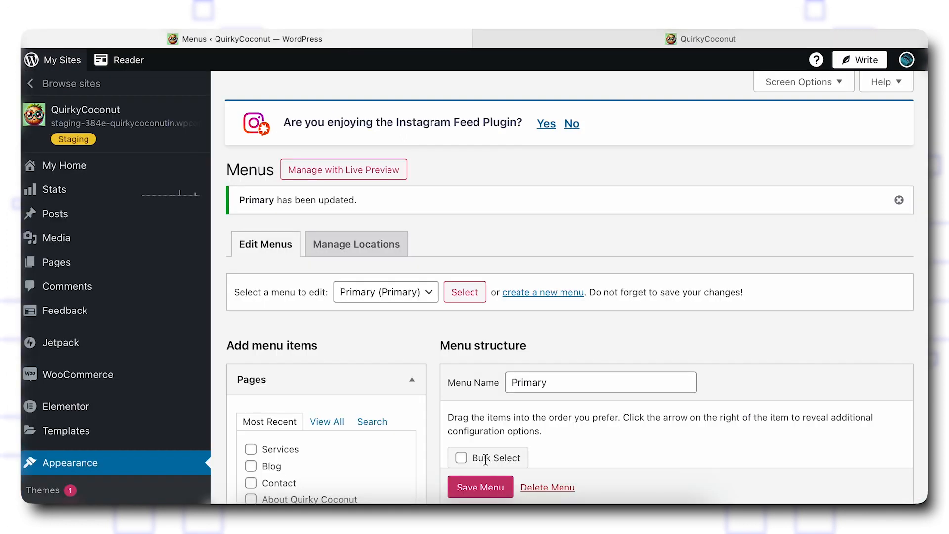
Save the Primary menu and reload the live homepage to check the header's navigation.
scroll(485, 474, down, 10)
click(482, 445)
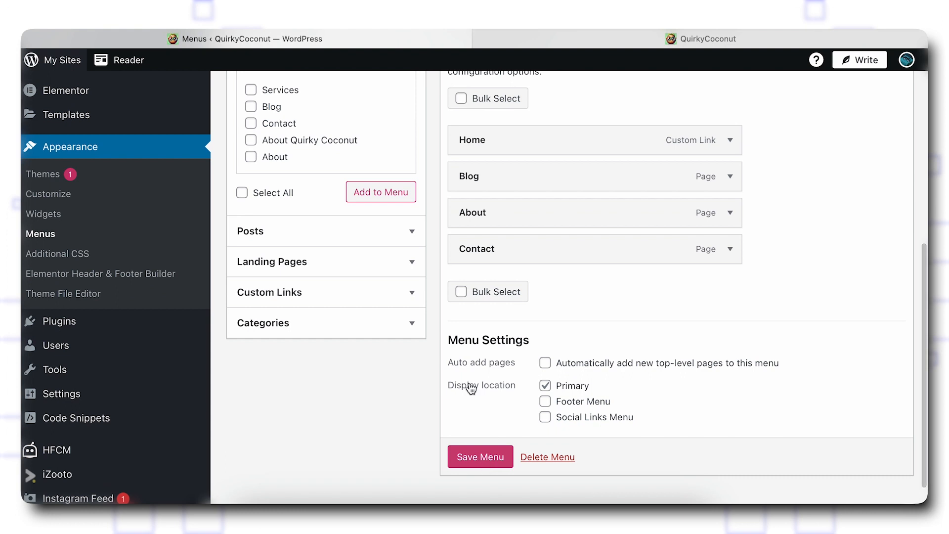
click(534, 36)
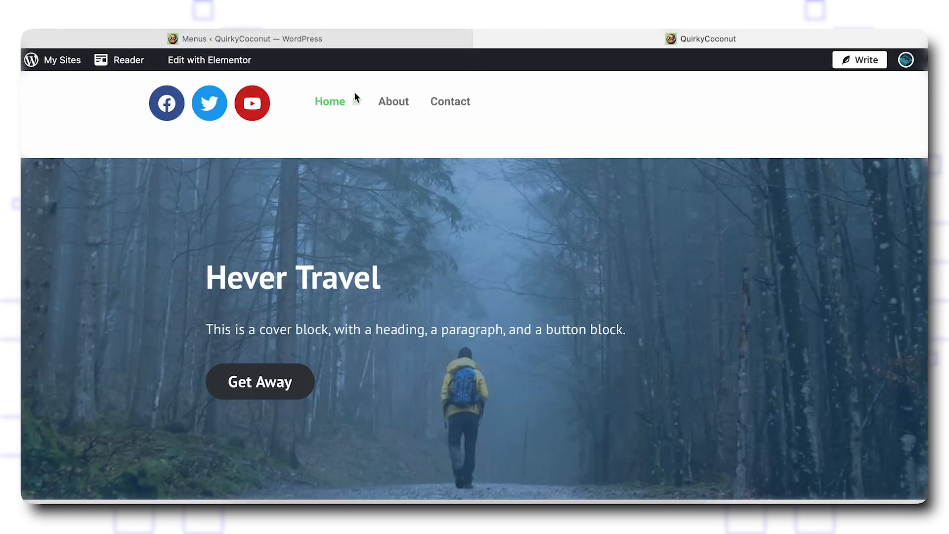
key(super+r)
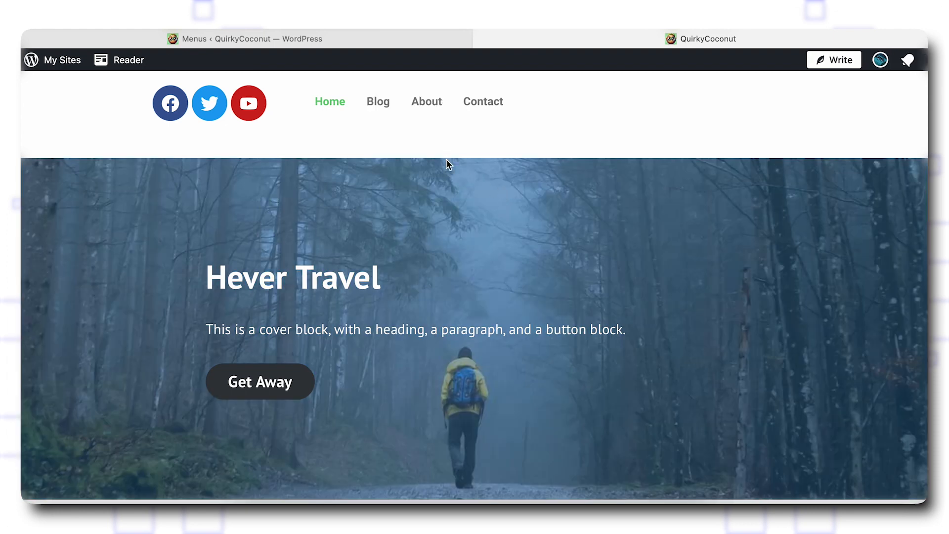
Return to the WordPress dashboard and open the template list of Elementor Header & Footer Builder.
scroll(400, 262, down, 15)
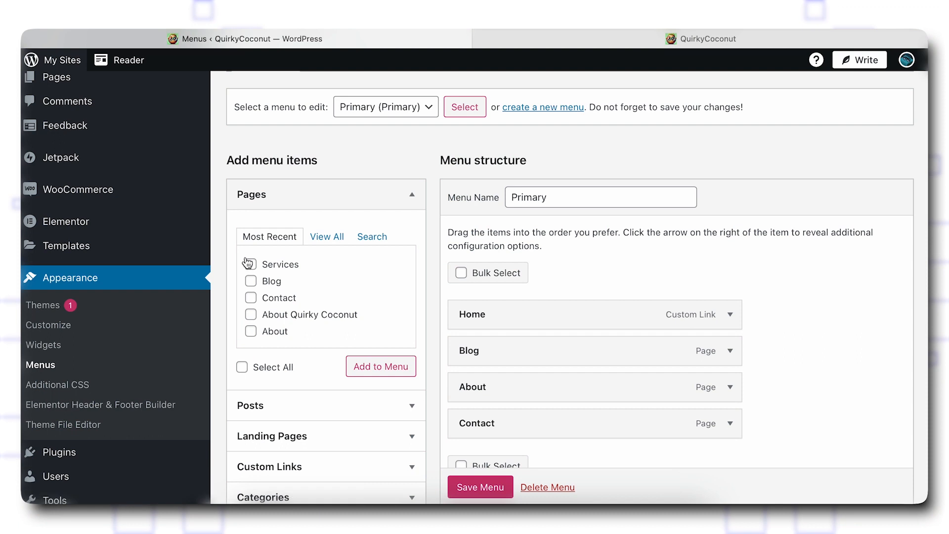
scroll(249, 263, up, 1)
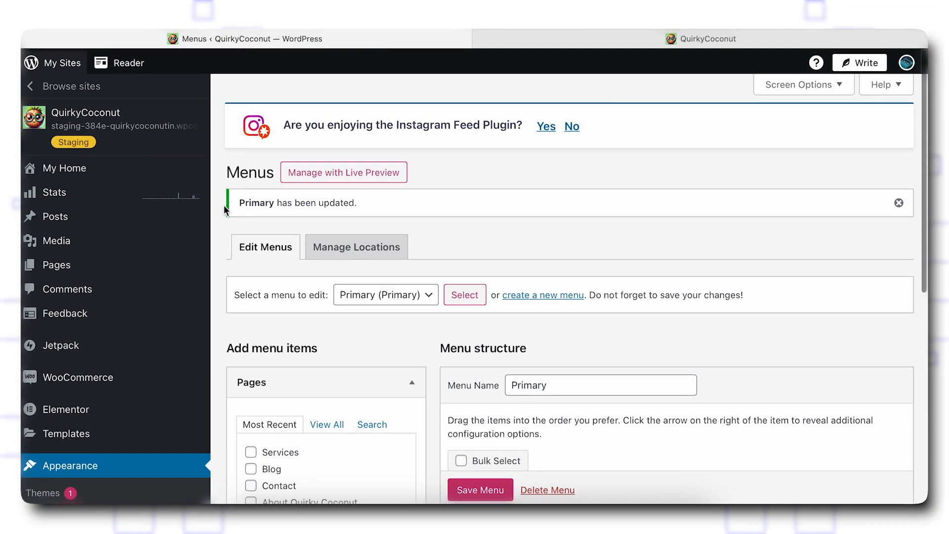
scroll(122, 409, down, 4)
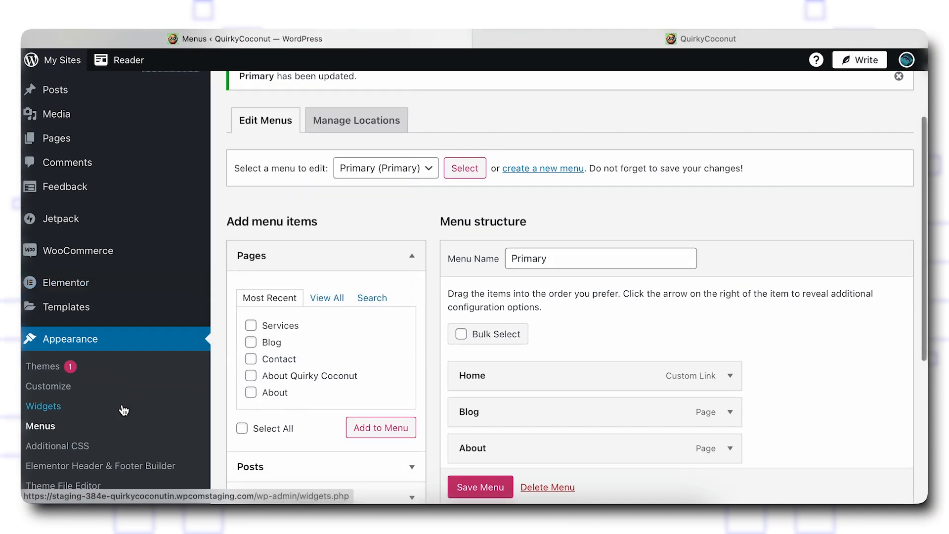
scroll(120, 409, down, 3)
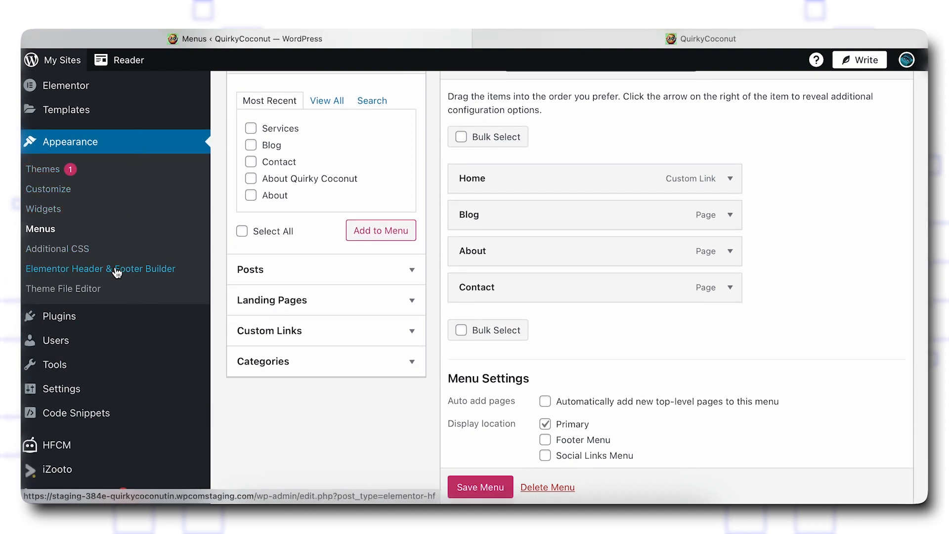
click(146, 268)
scroll(465, 423, up, 1)
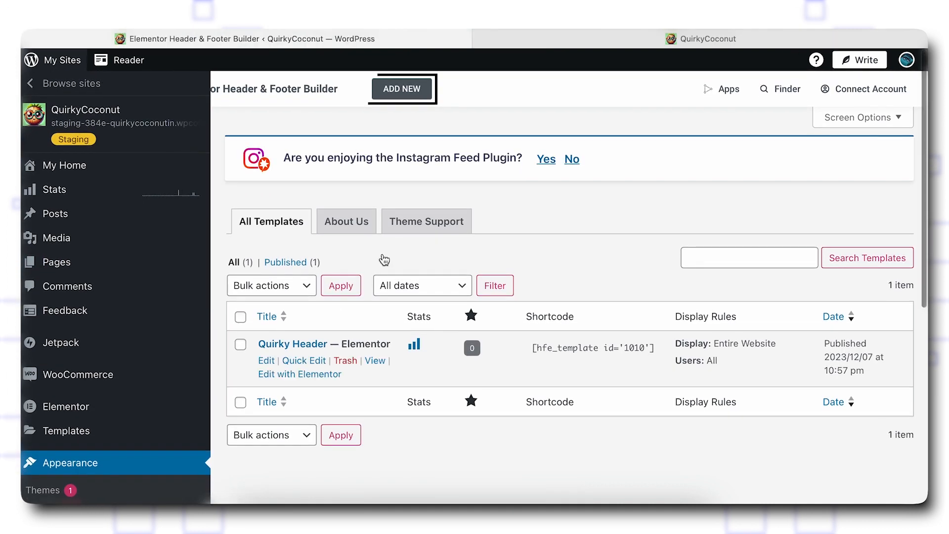
Add a new template titled "Footer" and set its template type to Footer.
click(401, 90)
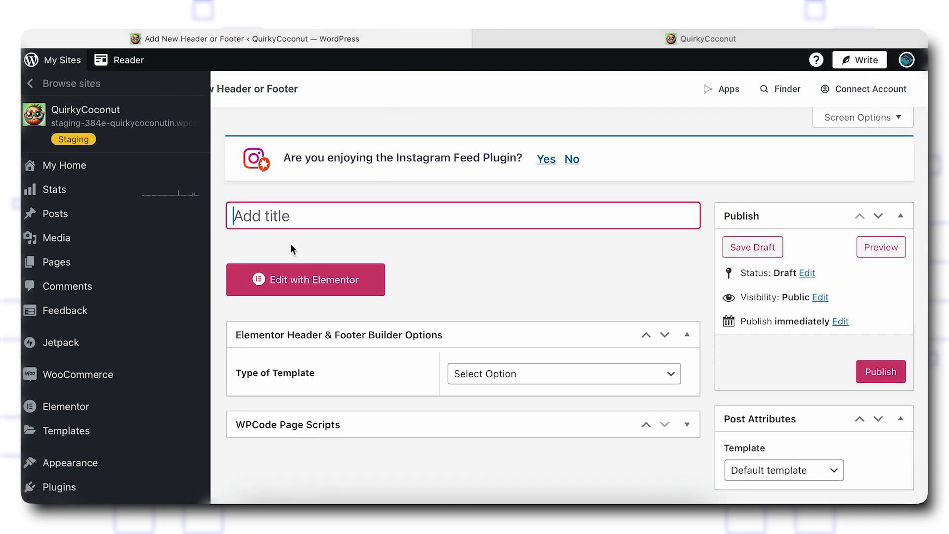
text(Footer)
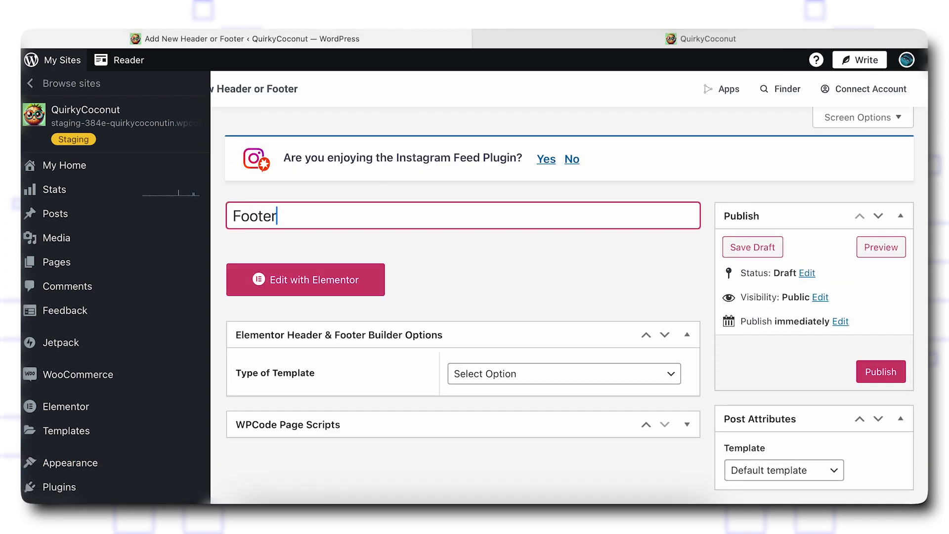
click(499, 386)
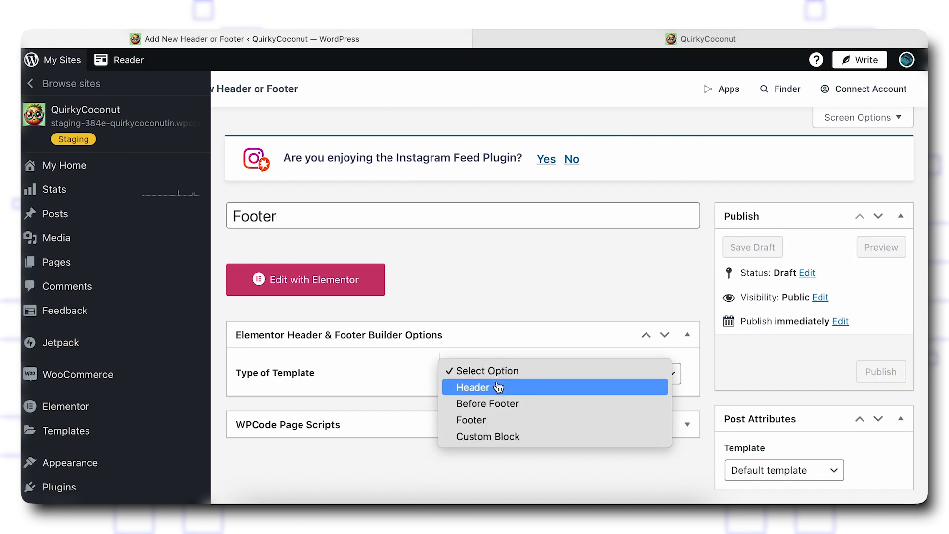
click(499, 421)
Set the footer template to display on the Entire Website for All user roles.
scroll(498, 424, down, 2)
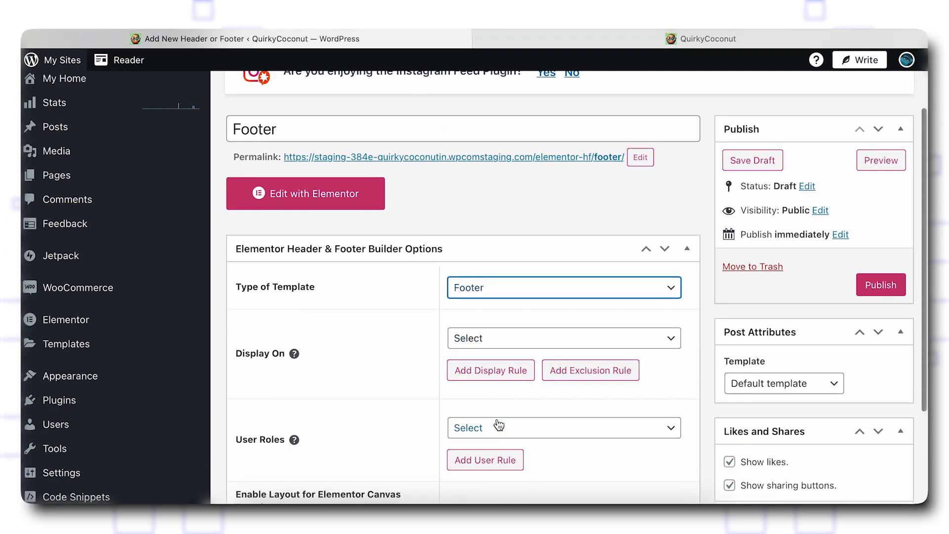
click(490, 337)
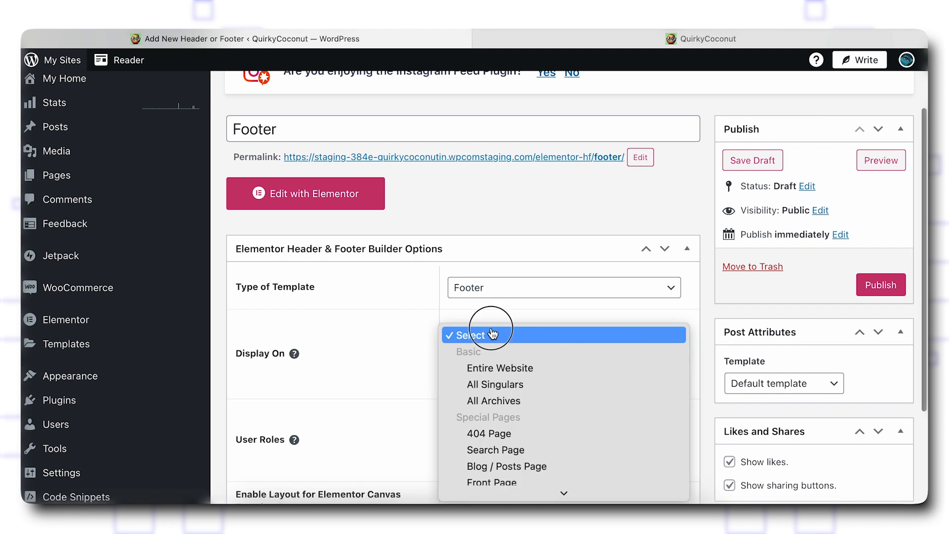
click(494, 368)
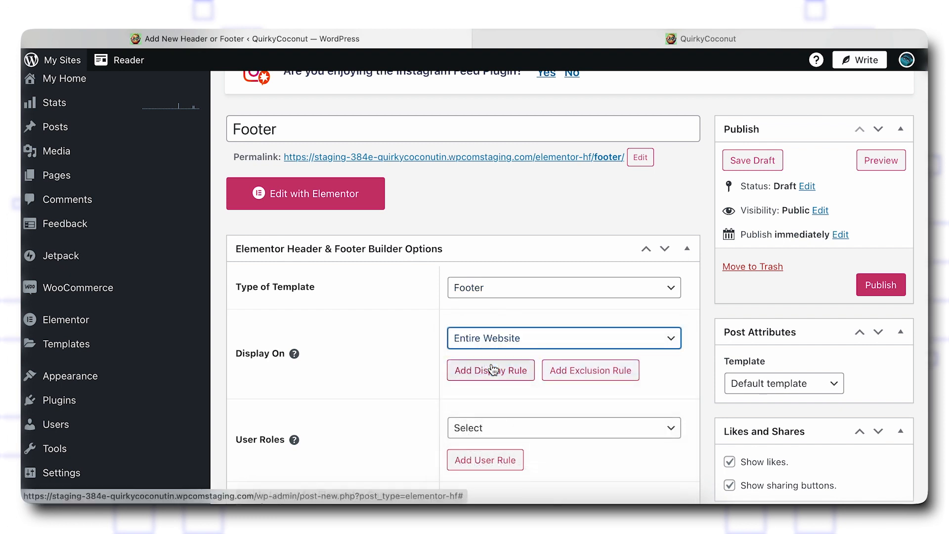
click(491, 429)
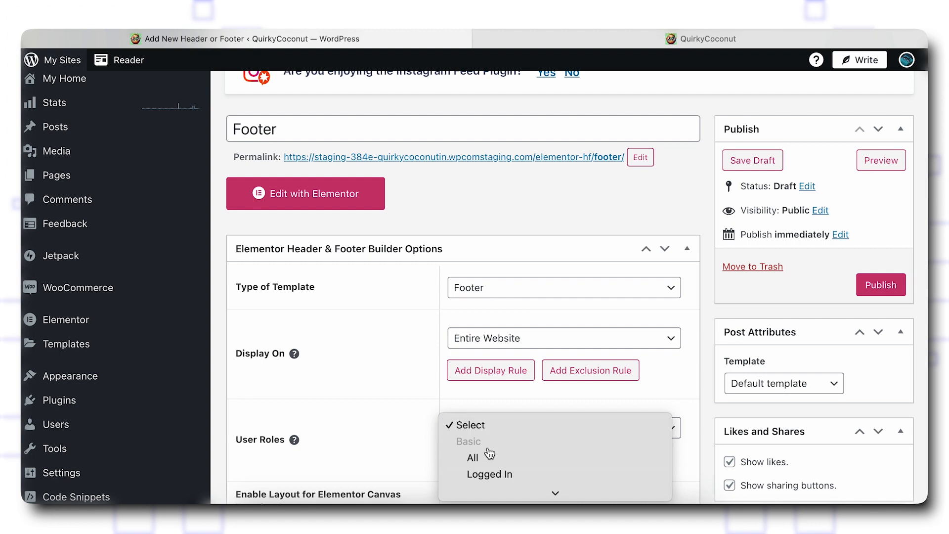
click(488, 457)
scroll(381, 418, down, 3)
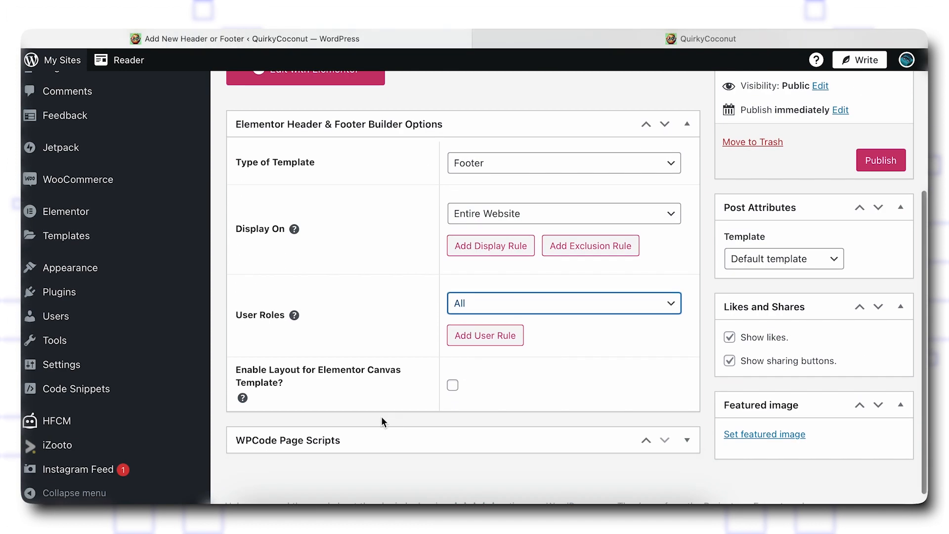
scroll(382, 416, up, 2)
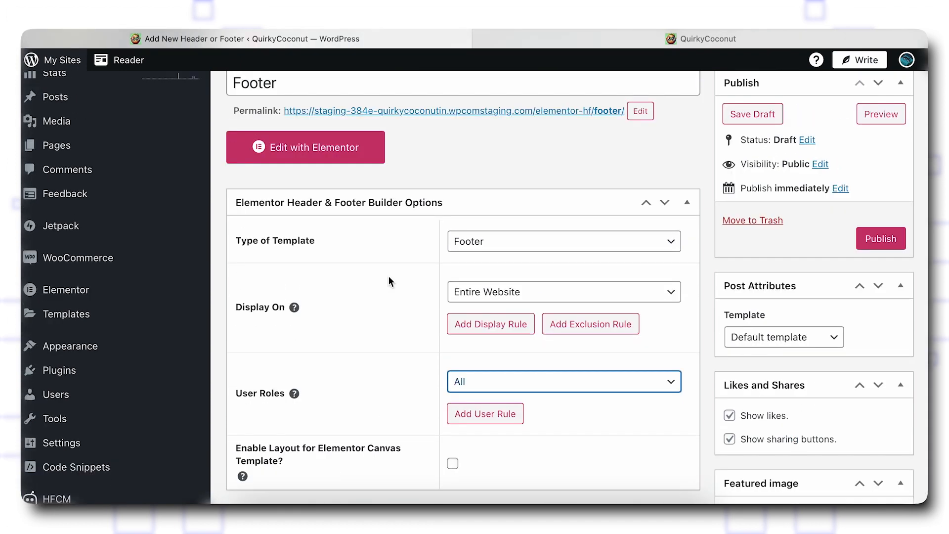
Open the footer template in Elementor and add a structure with two side-by-side containers above one full-width container.
click(350, 149)
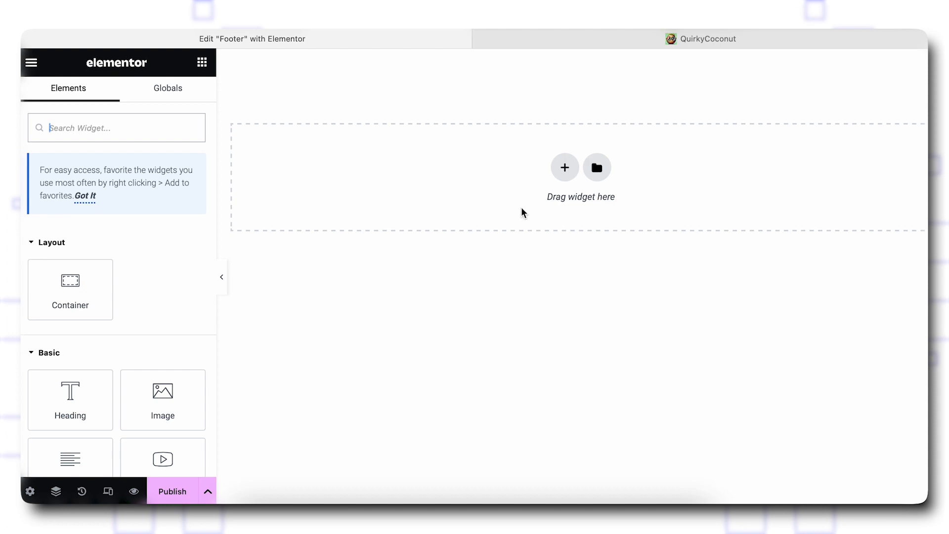
click(565, 166)
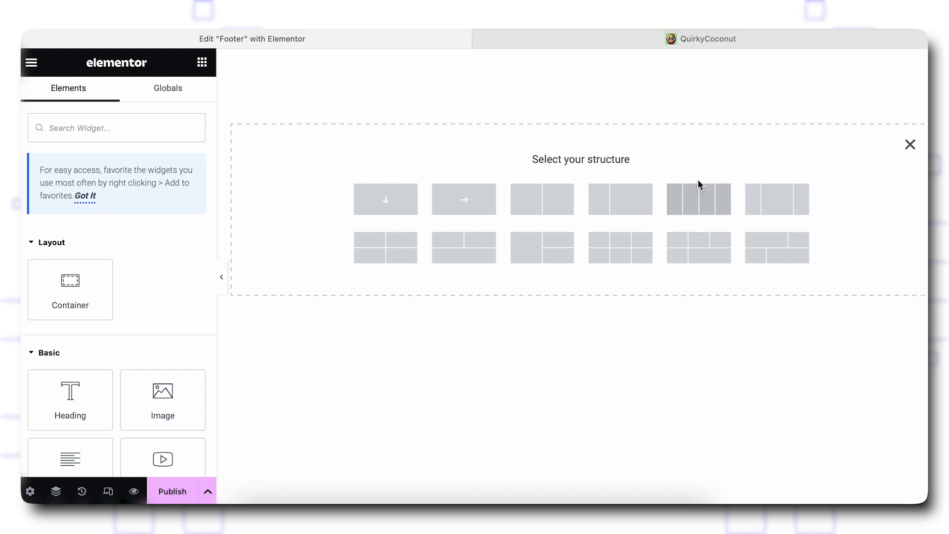
click(475, 242)
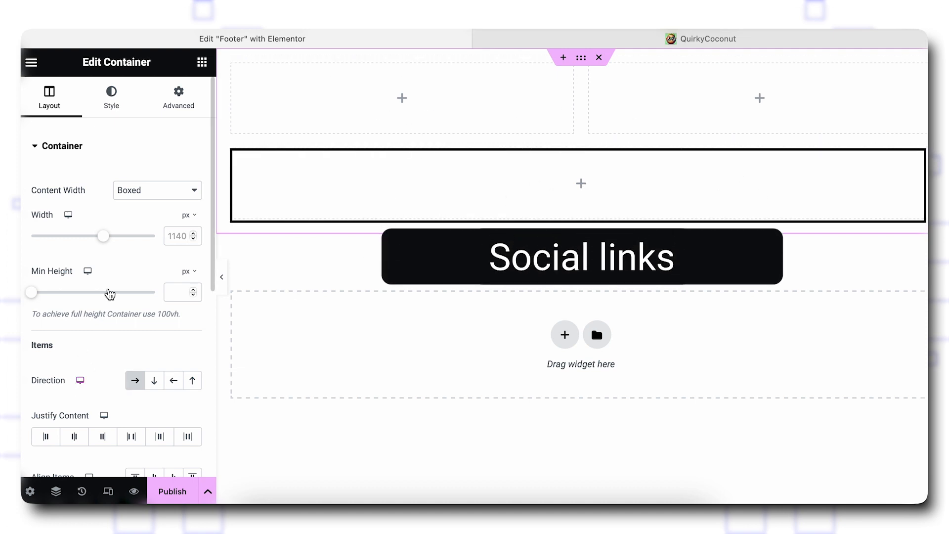
Find the Social Icons widget and place it in the full-width lower container of the footer.
click(577, 191)
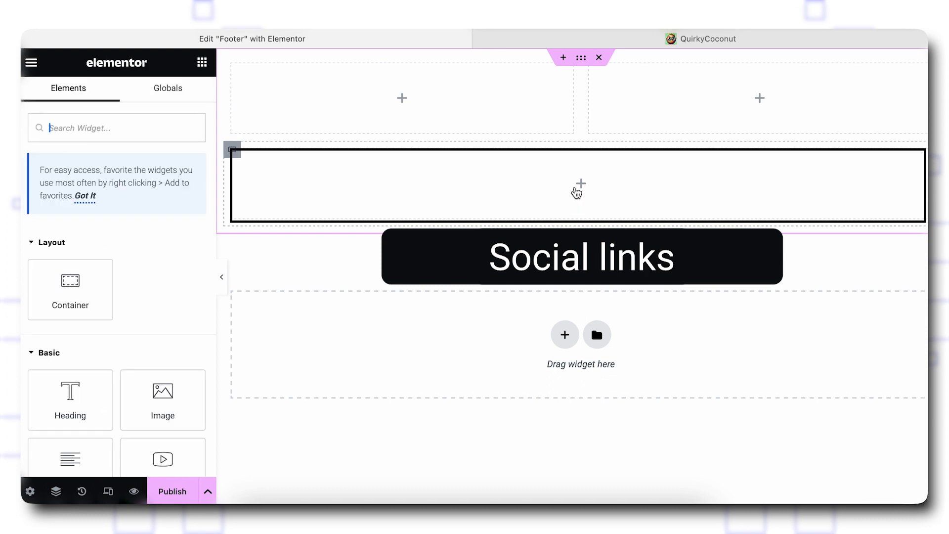
scroll(108, 184, down, 8)
scroll(108, 208, up, 8)
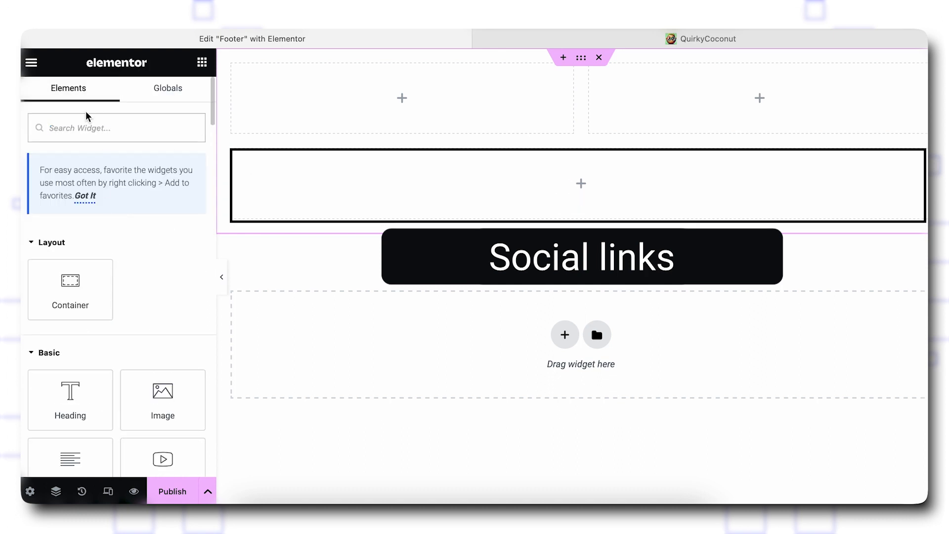
text(soc)
drag(64, 238, 574, 208)
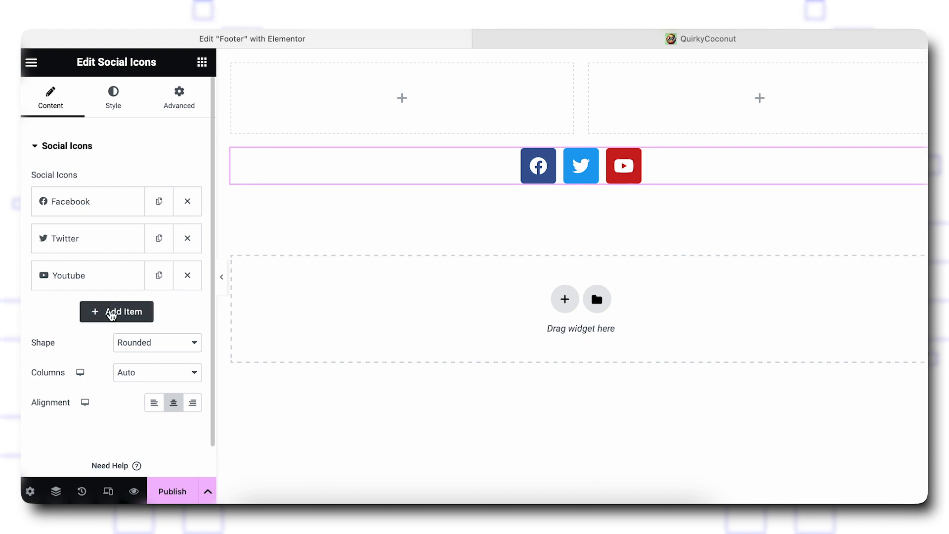
Add two more social icon items and change the first new one to the WhatsApp icon.
click(111, 315)
scroll(148, 340, down, 3)
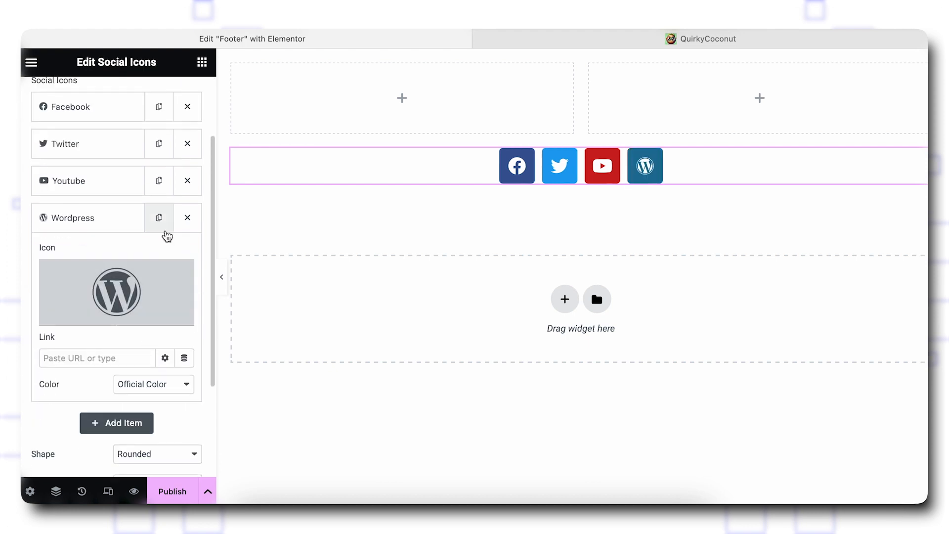
click(159, 219)
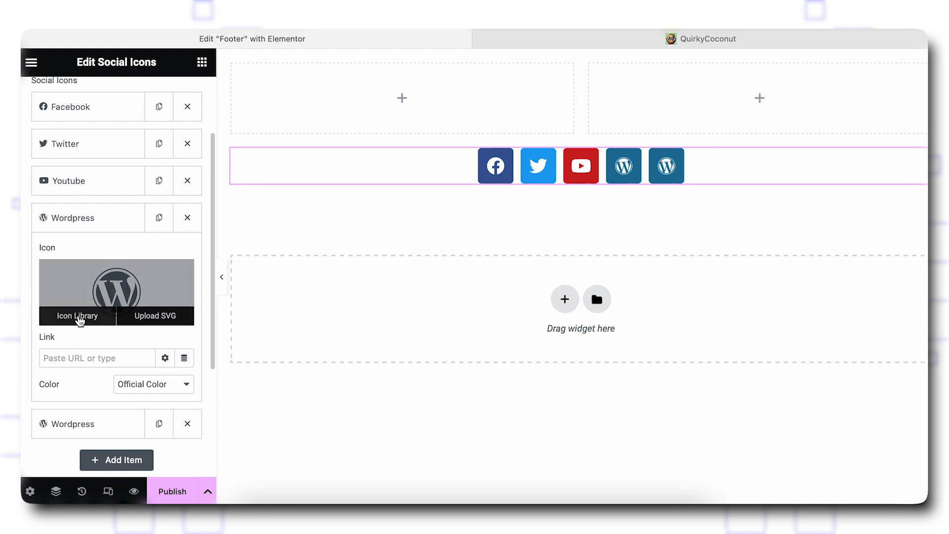
click(78, 318)
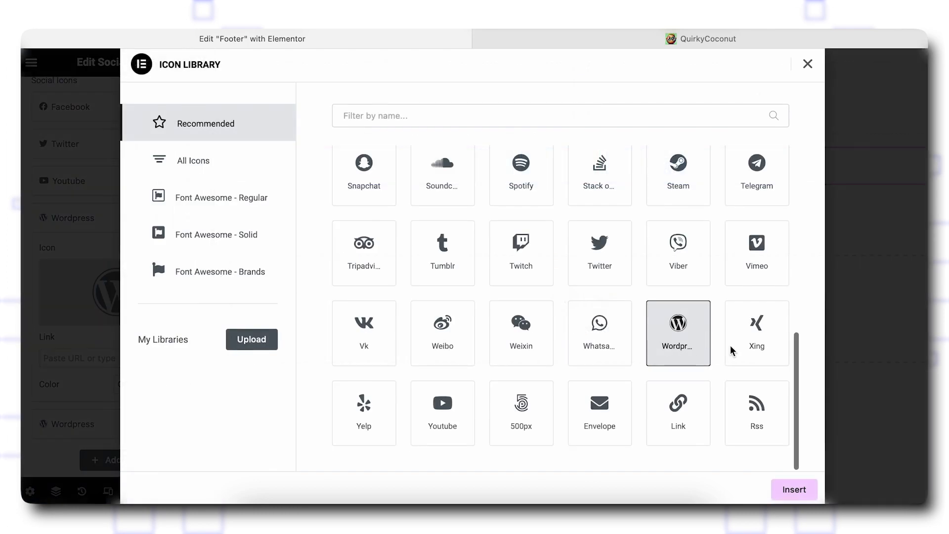
click(621, 339)
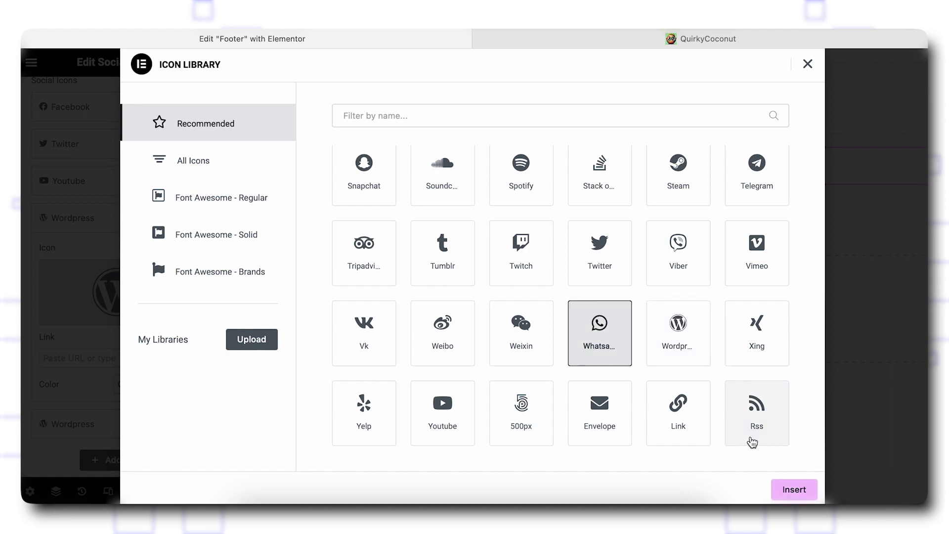
click(794, 489)
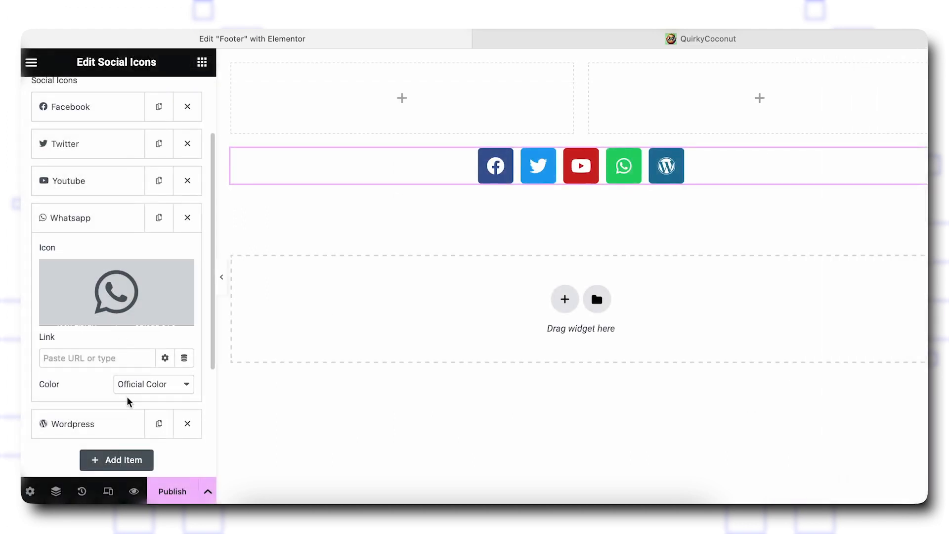
Change the remaining WordPress item in the social icons to the Instagram icon from the icon library.
click(94, 435)
scroll(96, 430, down, 1)
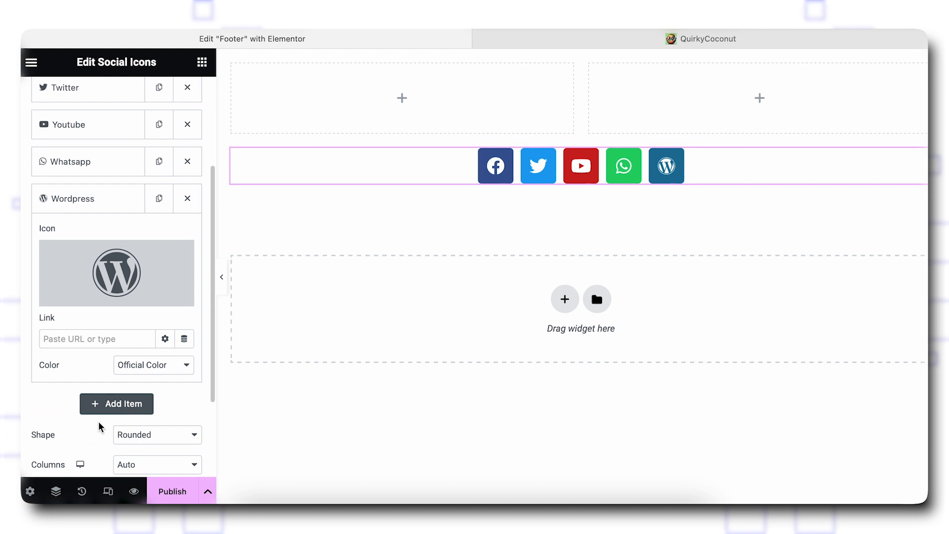
click(65, 296)
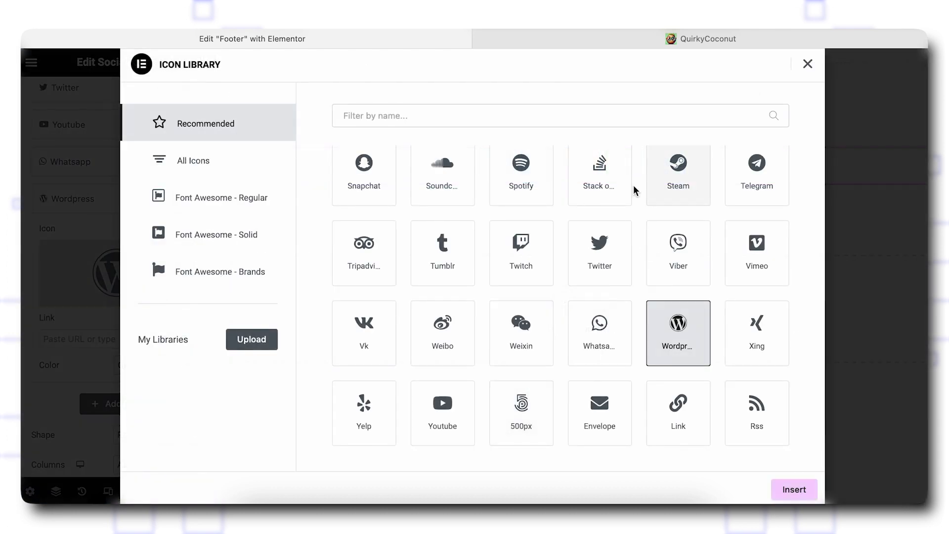
scroll(509, 193, up, 5)
click(461, 119)
text(Insta)
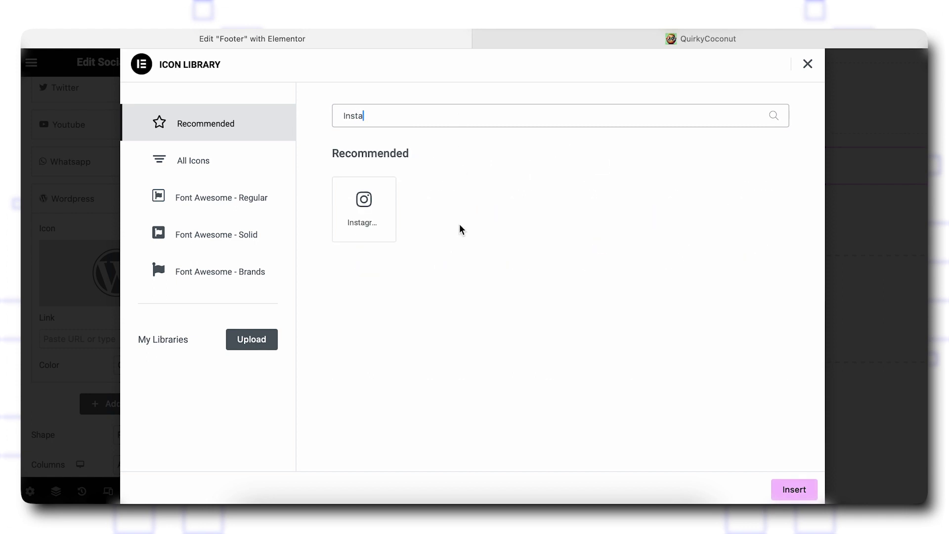
click(388, 222)
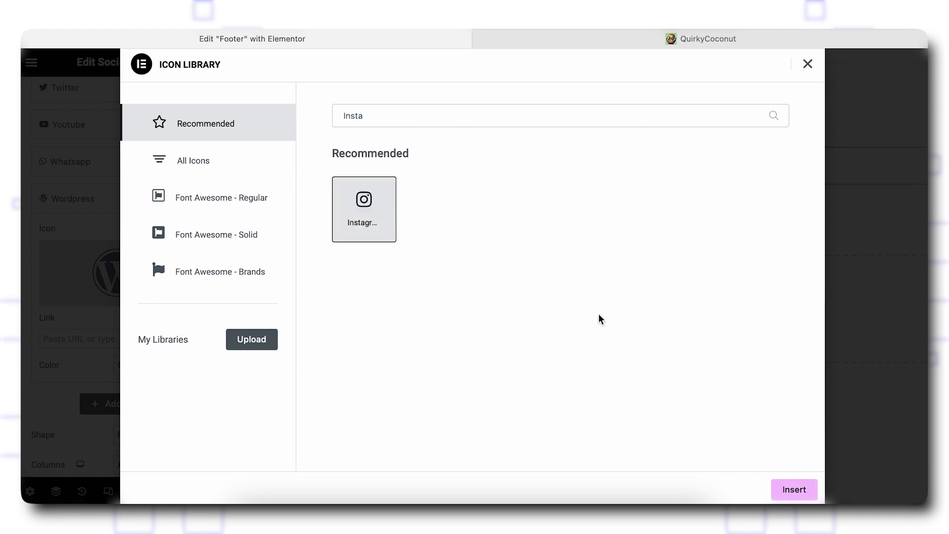
click(788, 492)
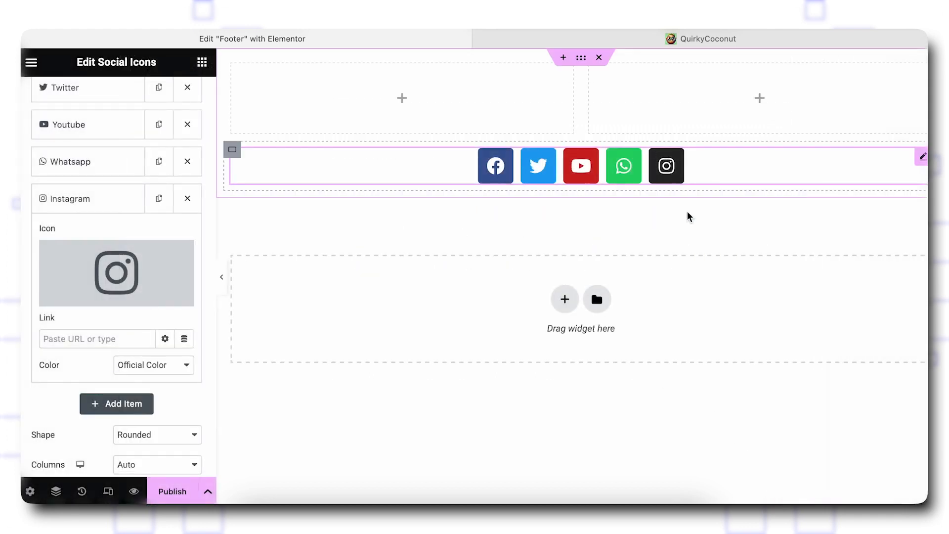
scroll(153, 435, down, 5)
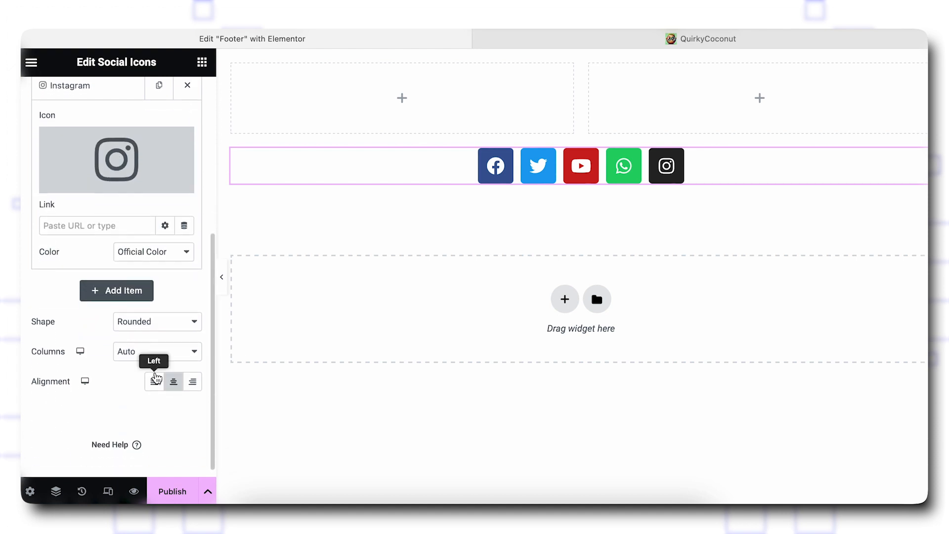
click(156, 323)
click(174, 318)
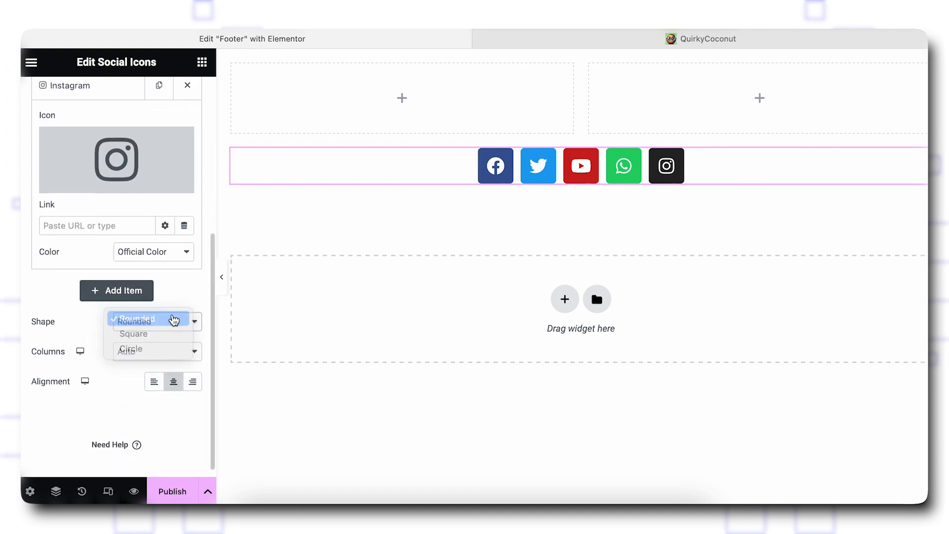
scroll(64, 317, up, 4)
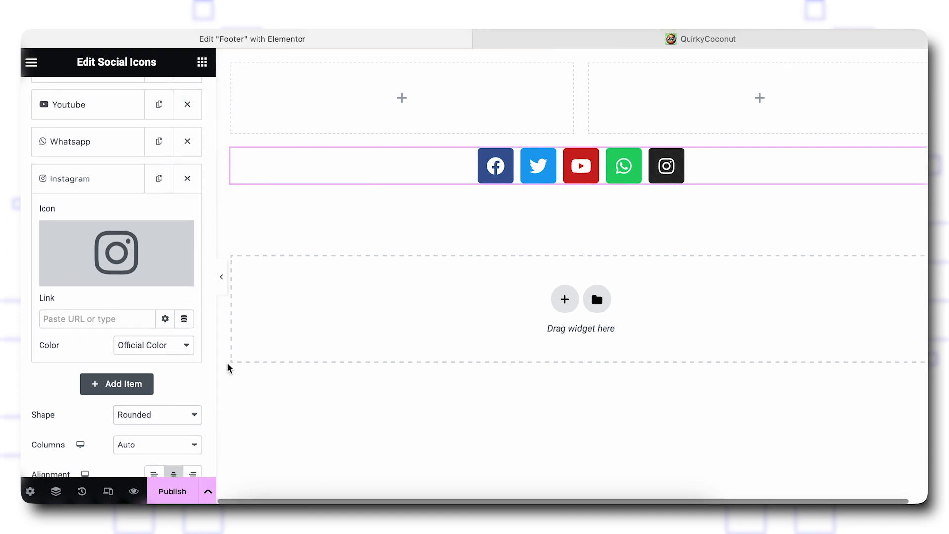
Find the Text Editor widget and place it in the upper-left container of the footer.
click(403, 99)
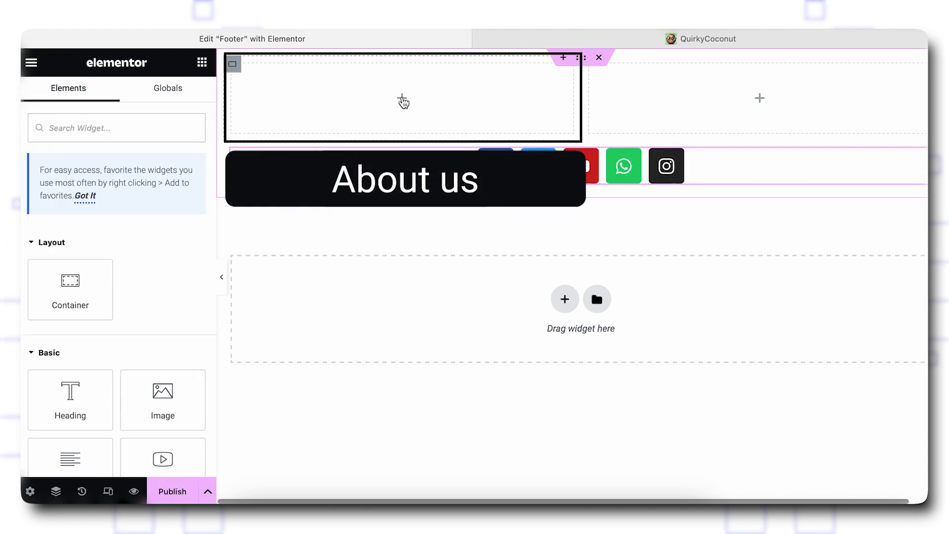
click(138, 127)
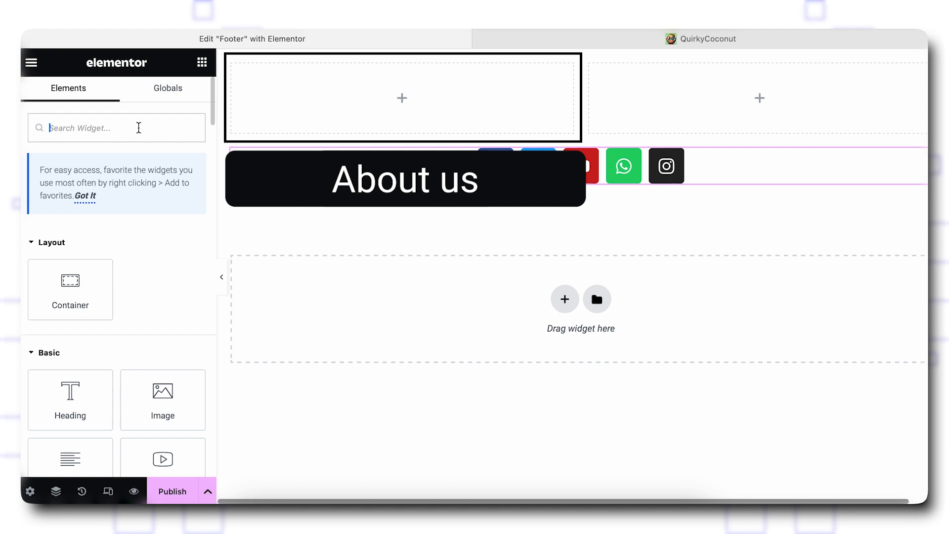
text(Ab)
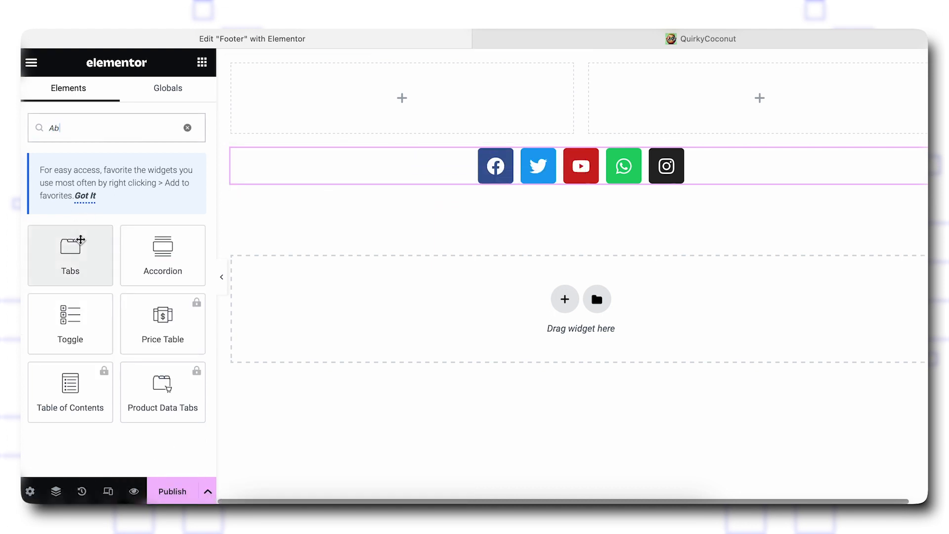
key(BackSpace)
key(BackSpace)
text(Text)
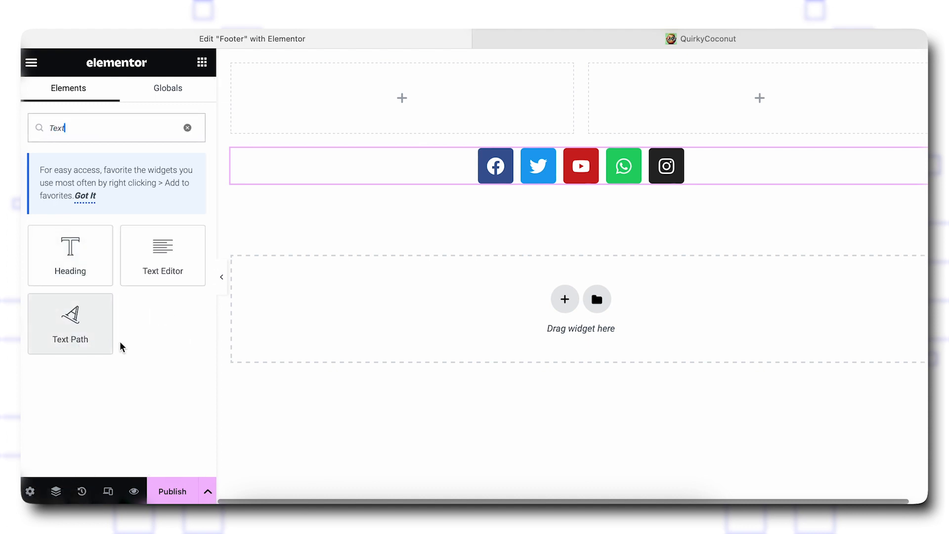
drag(159, 266, 325, 105)
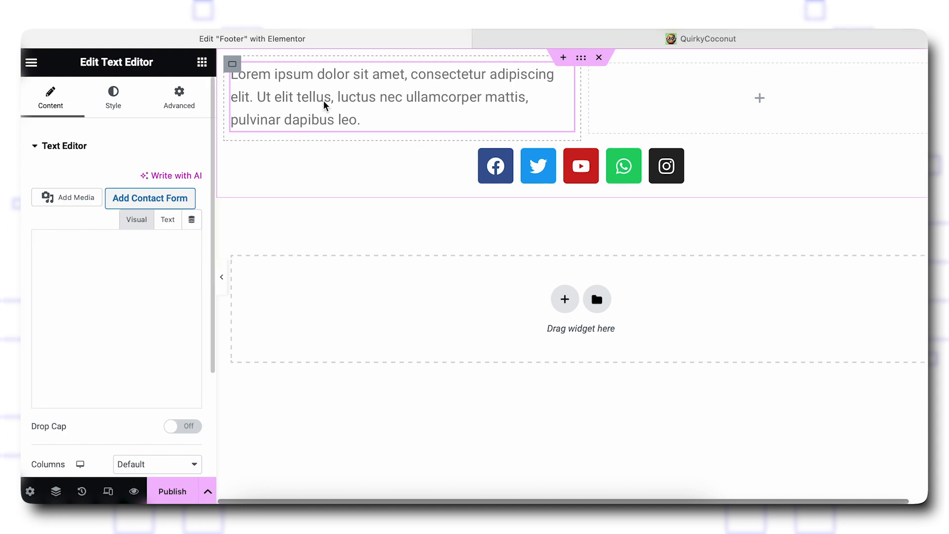
Add the line "Quirky Coconut" followed by a blank line above the placeholder paragraph in the footer text.
click(245, 76)
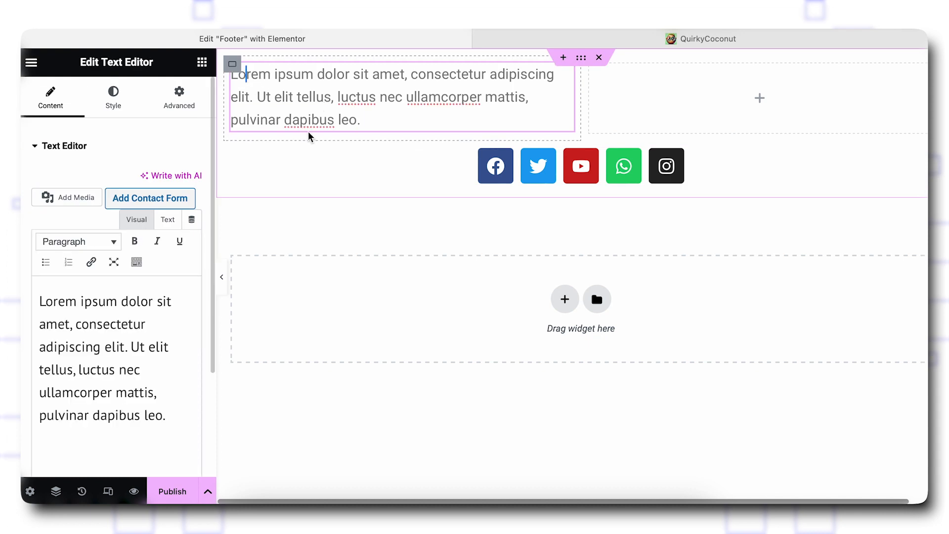
key(Return)
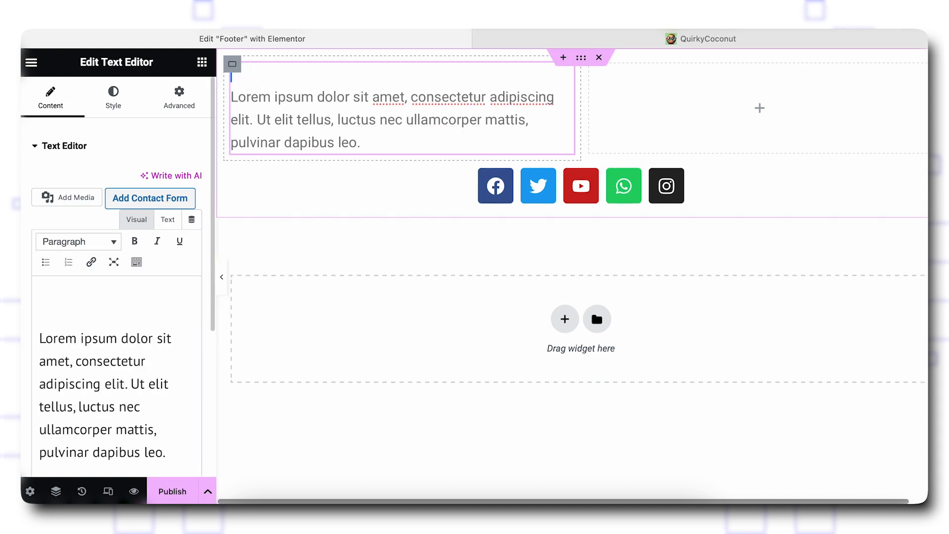
text(Quirky Coconut)
key(Return)
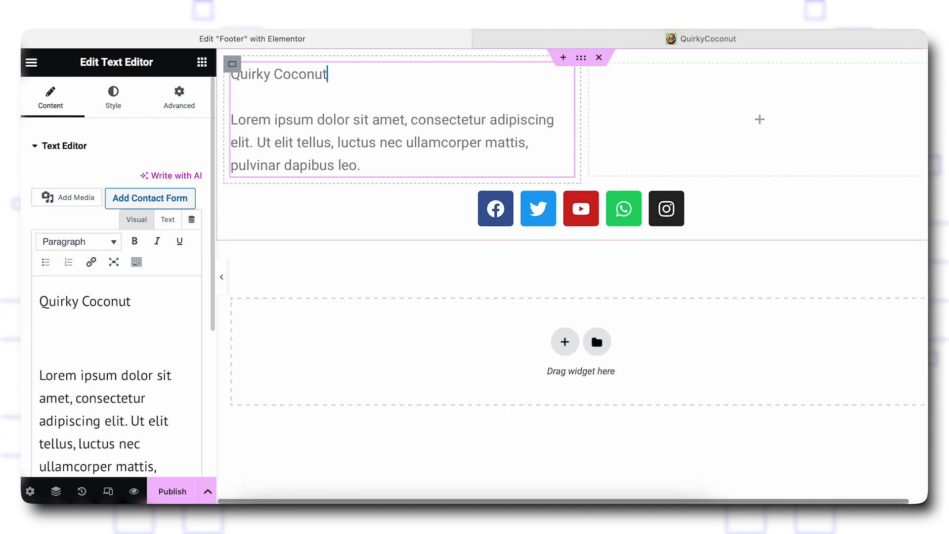
key(shift+Home)
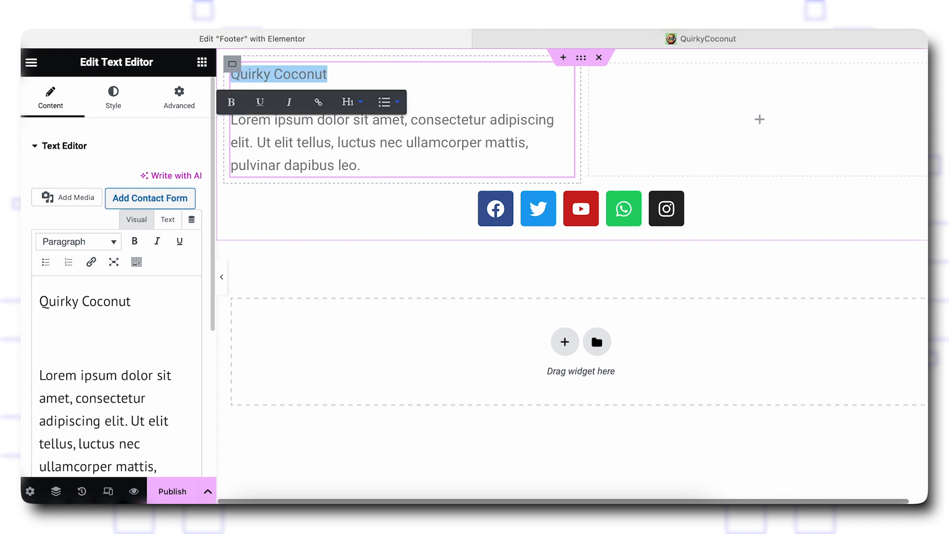
key(Down)
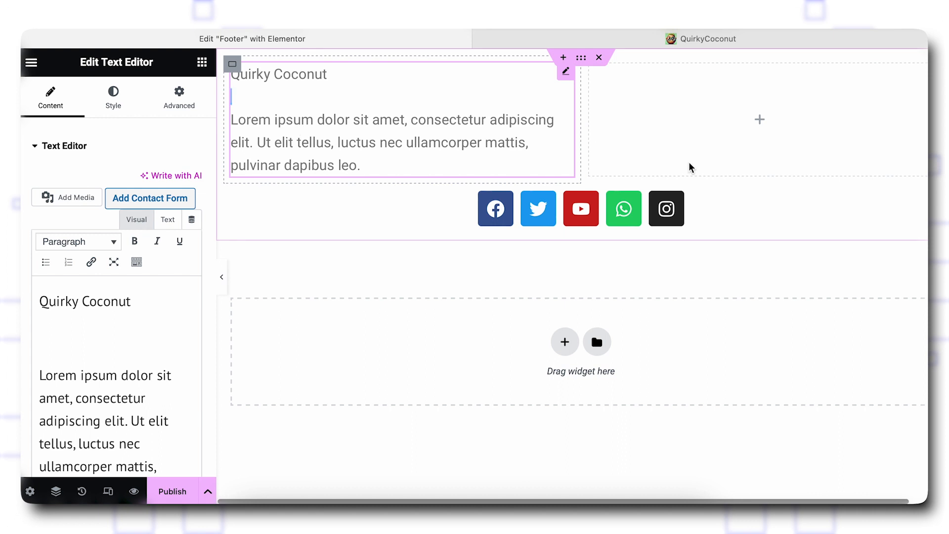
Find the Navigation Menu widget and place it in the upper-right container of the footer.
click(760, 119)
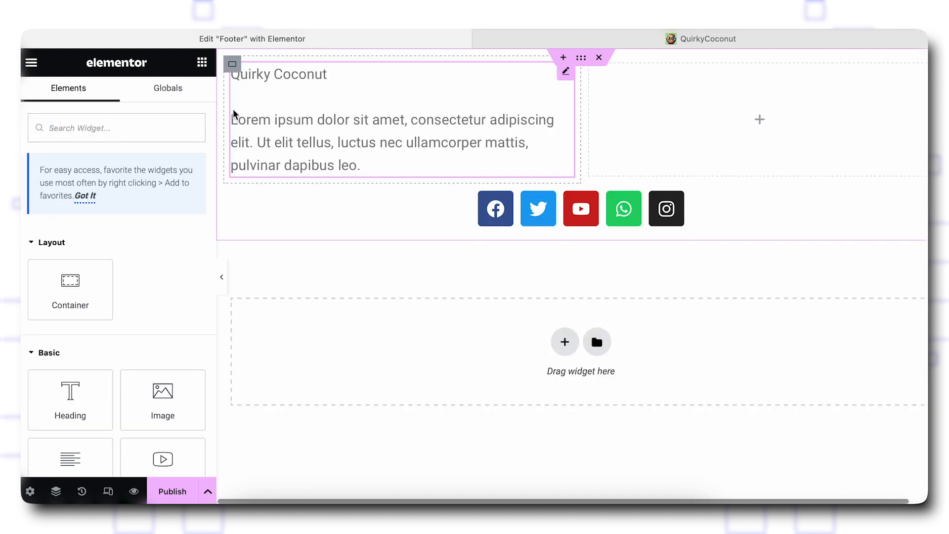
click(114, 127)
text(Navi)
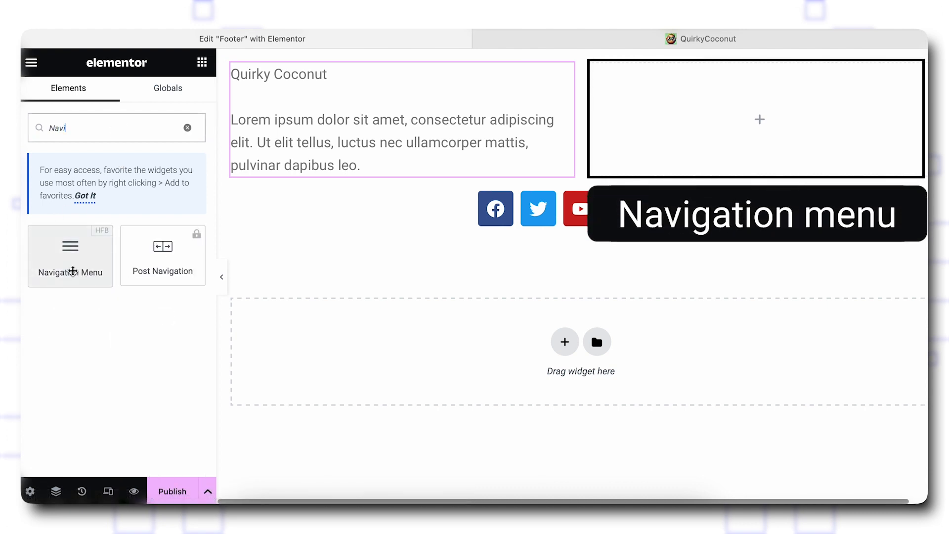
drag(72, 271, 712, 163)
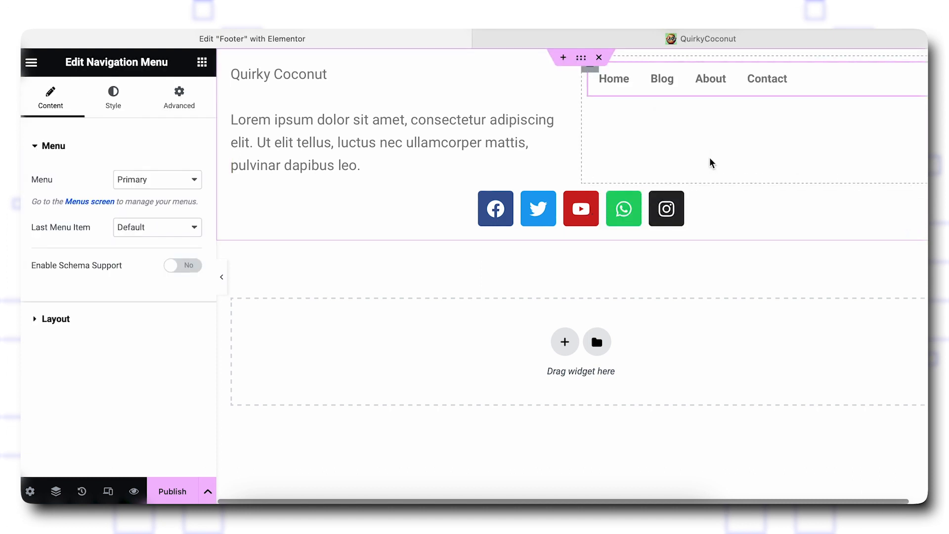
Lay out the footer's navigation menu vertically using the Primary menu, and publish the footer template.
click(64, 319)
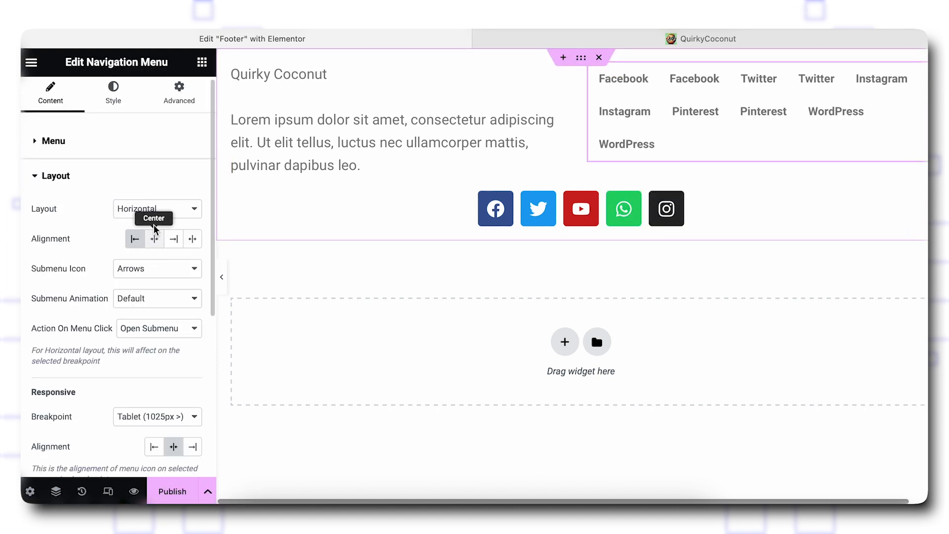
click(156, 211)
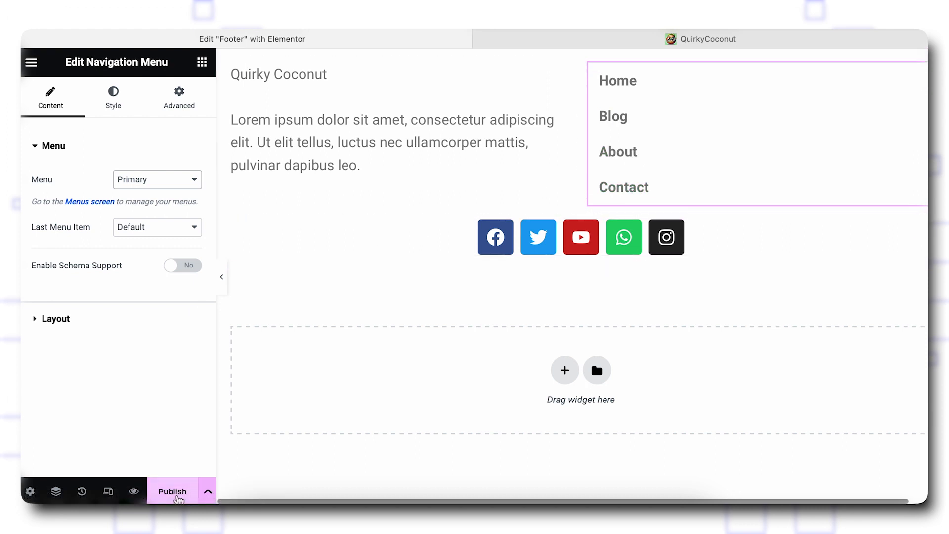
click(167, 488)
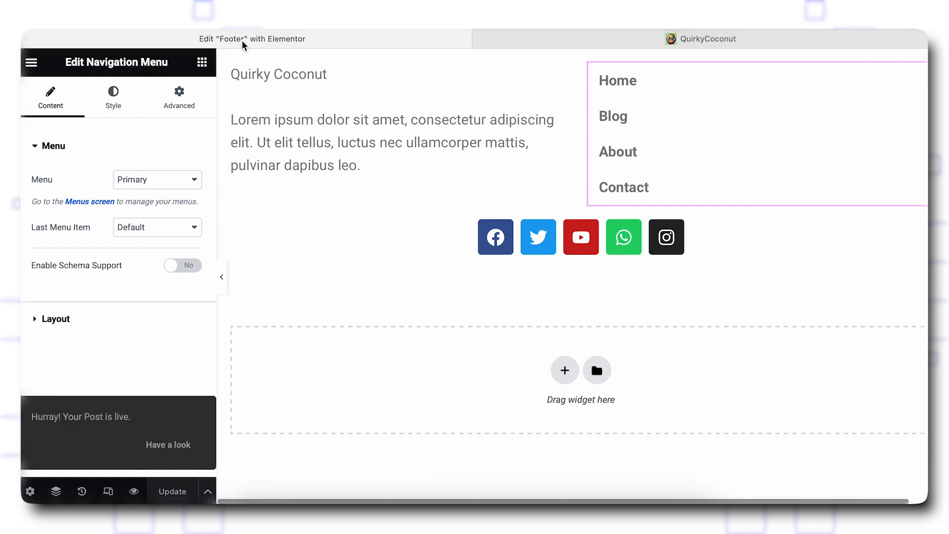
Exit the footer's Elementor editor and open the site's menu management page.
click(31, 62)
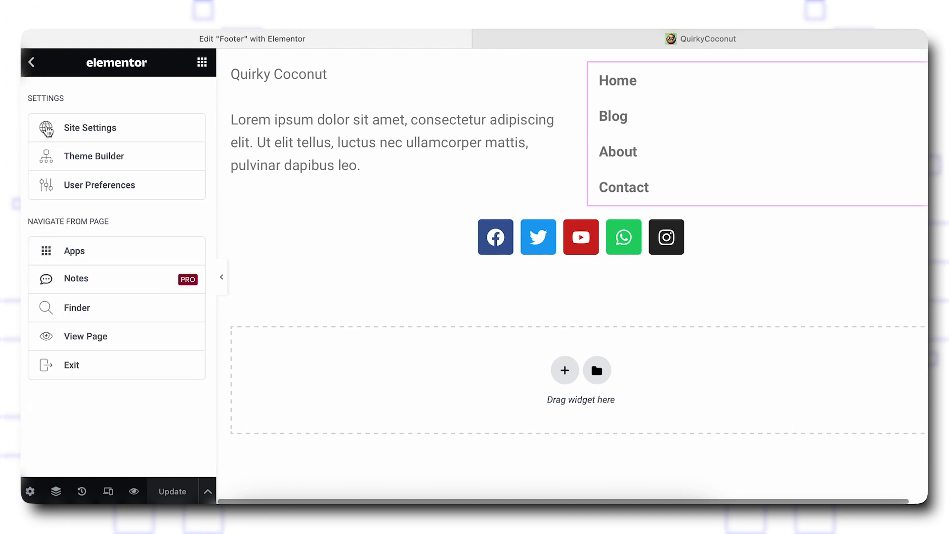
click(90, 365)
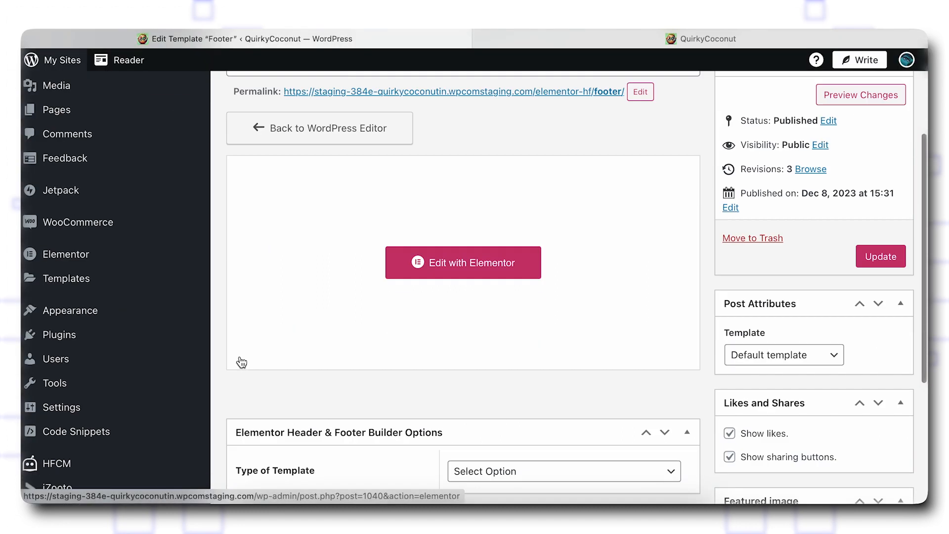
scroll(239, 360, down, 2)
mouse_move(70, 349)
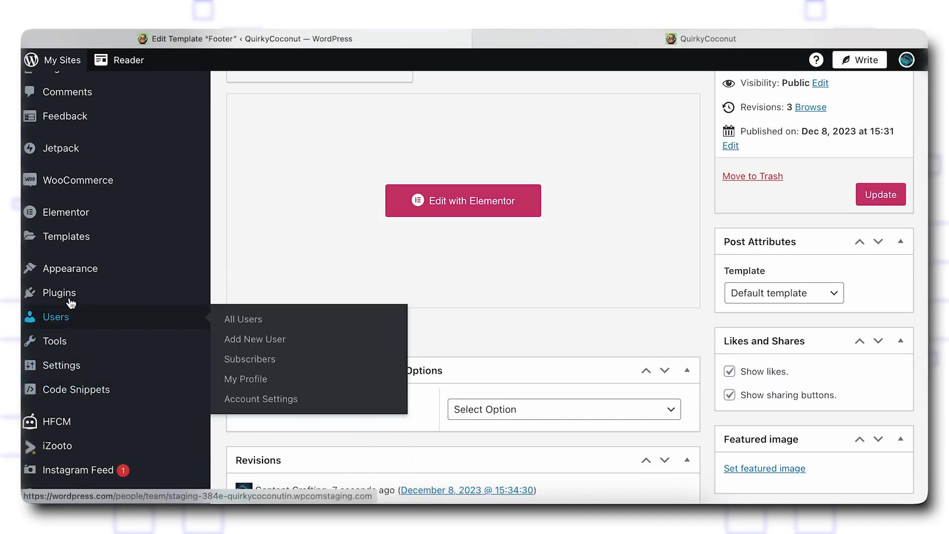
mouse_move(77, 280)
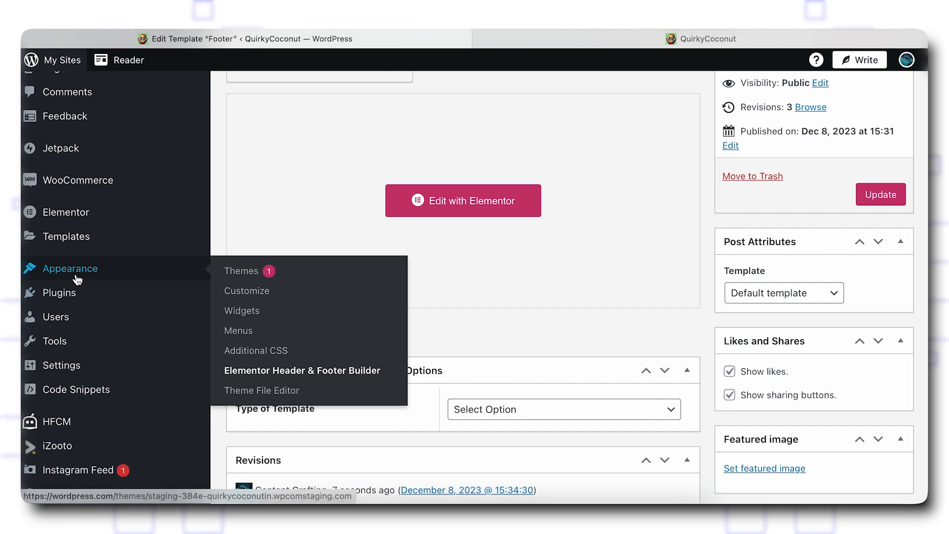
click(239, 331)
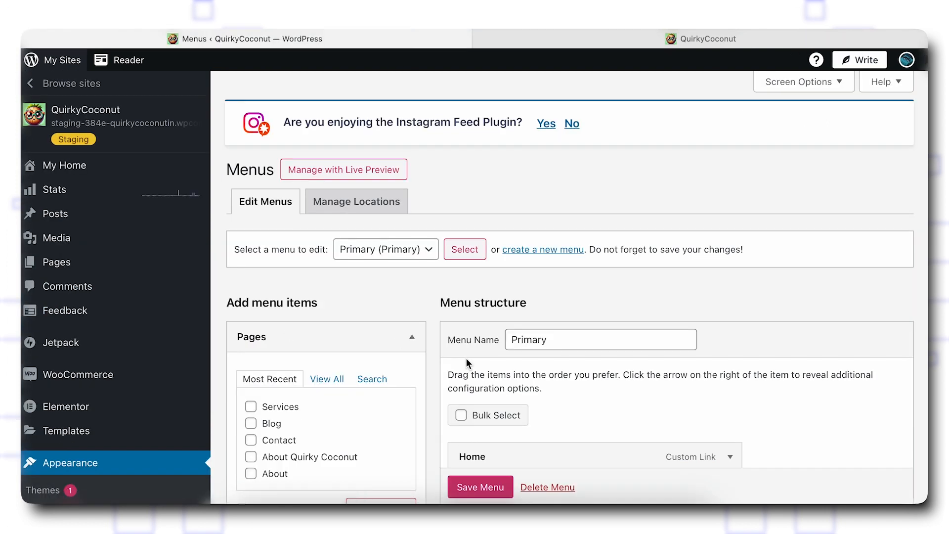
Create a new menu named "List of Sections" and assign it to the Footer Menu display location.
scroll(466, 358, down, 2)
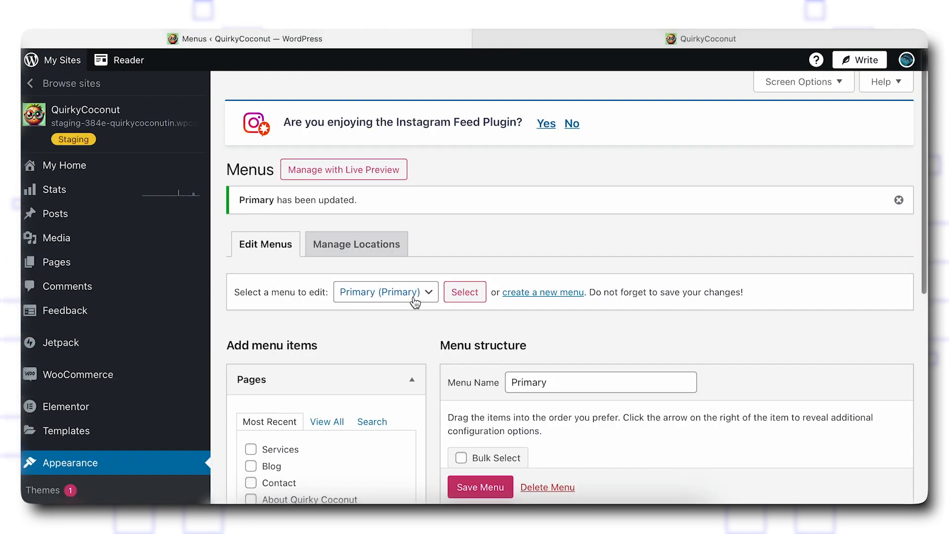
click(415, 297)
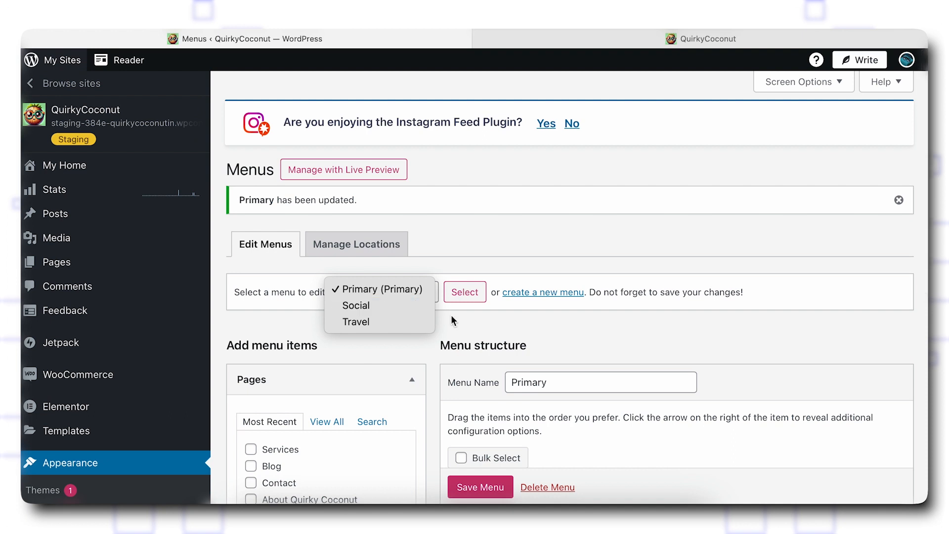
click(496, 309)
click(531, 295)
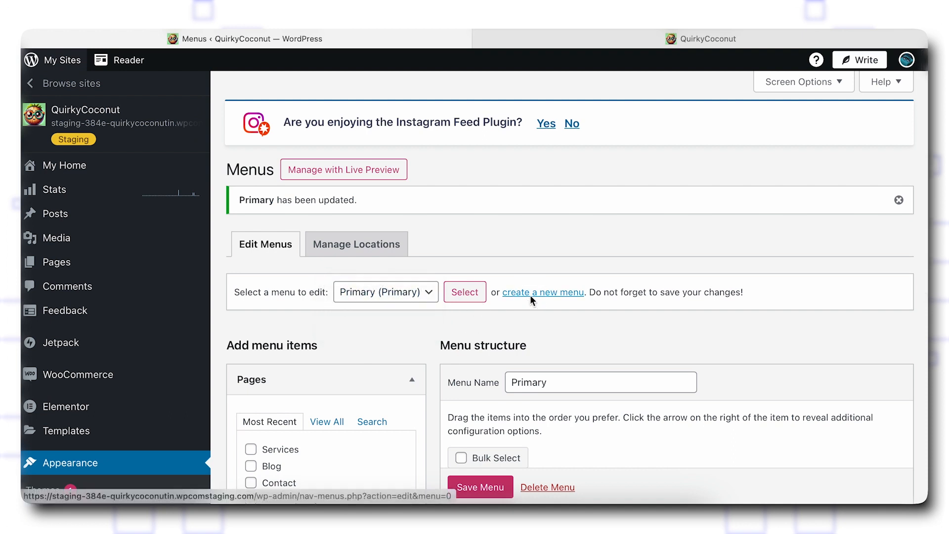
click(535, 343)
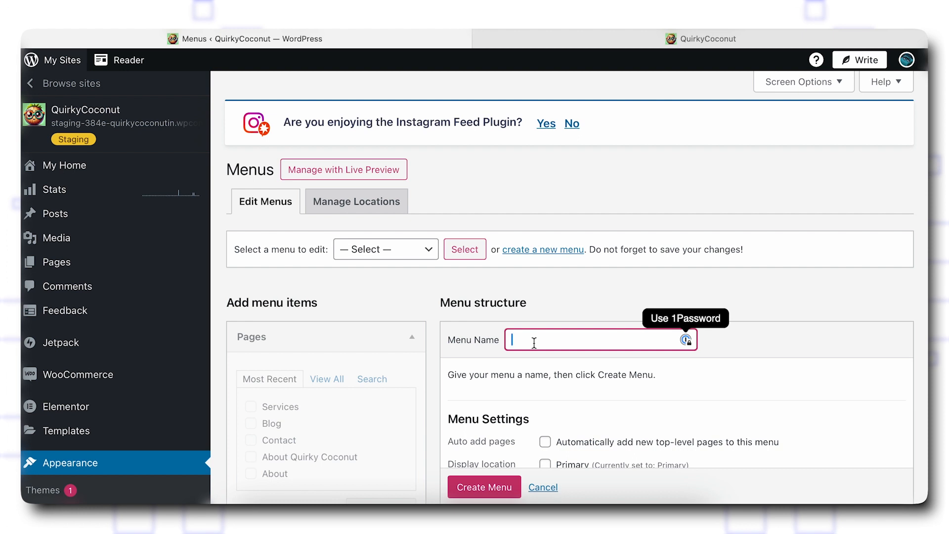
text(List of Se)
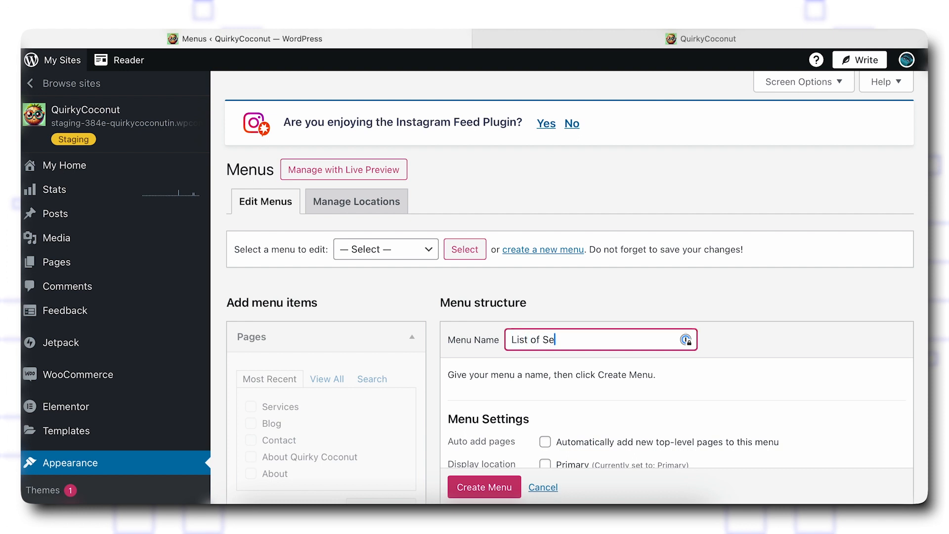
text(ctions)
scroll(553, 367, down, 3)
click(554, 364)
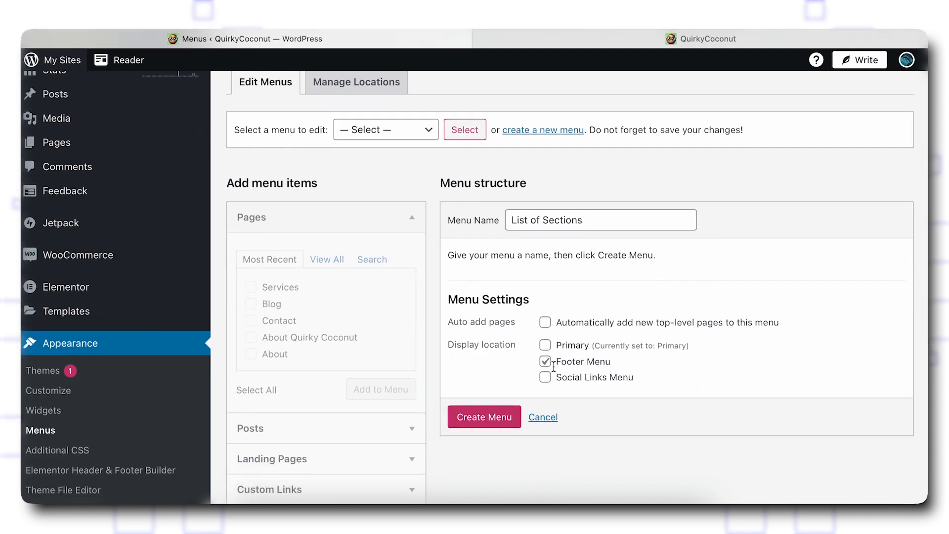
click(504, 419)
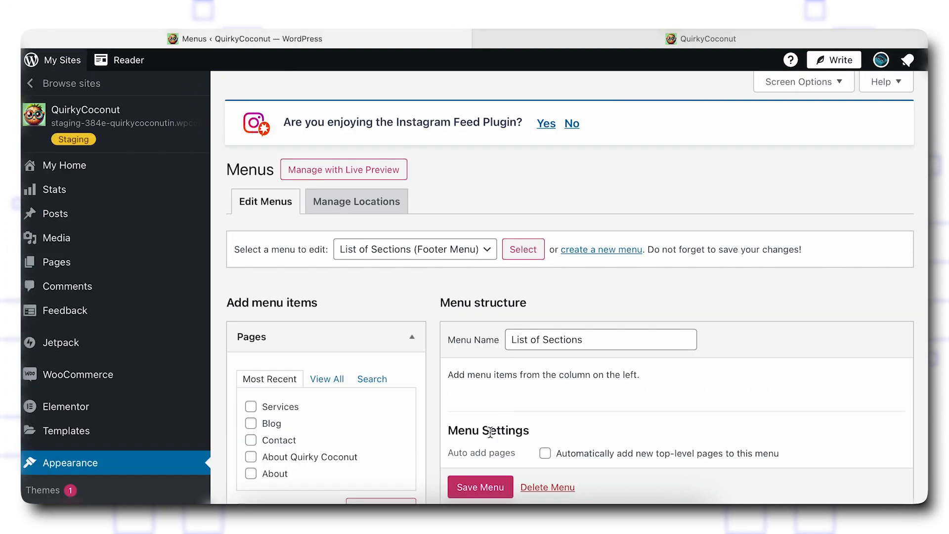
Add the Services, Blog and About pages as items of the List of Sections menu.
scroll(551, 365, down, 3)
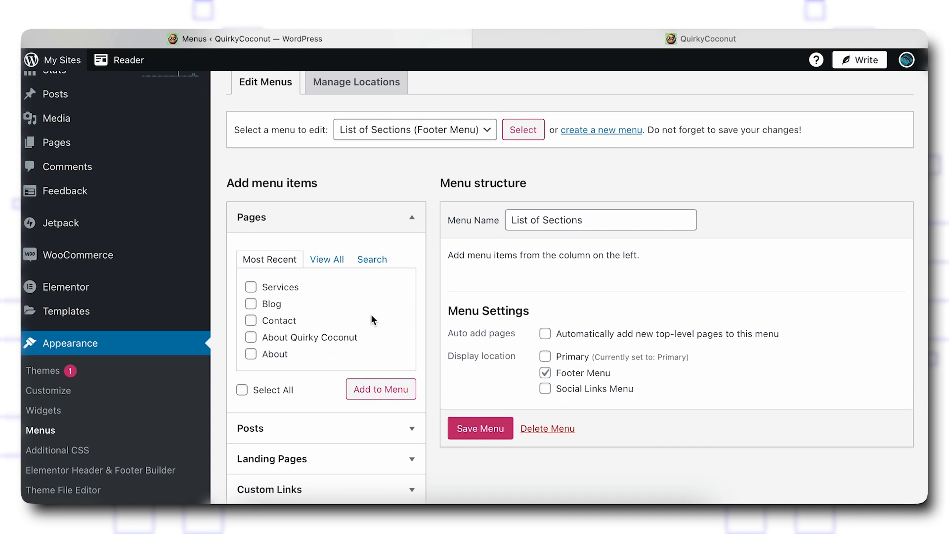
scroll(295, 331, up, 1)
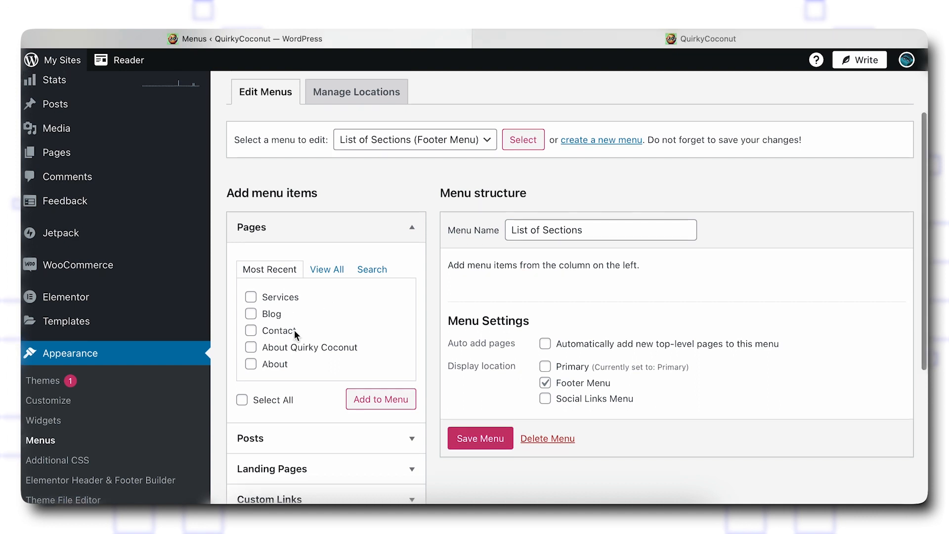
scroll(297, 321, down, 2)
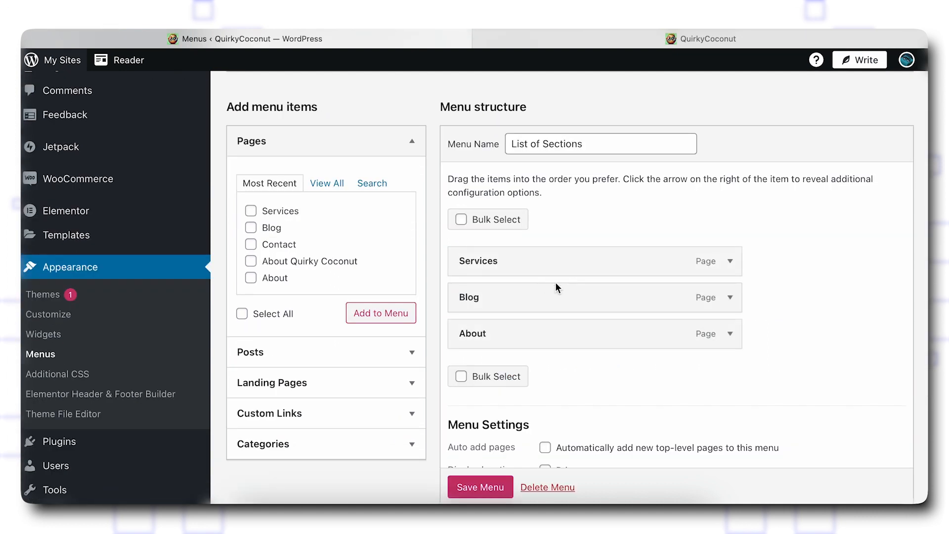
Set the navigation label of the Services item to "News" and of the Blog item to "Entertainment".
click(730, 273)
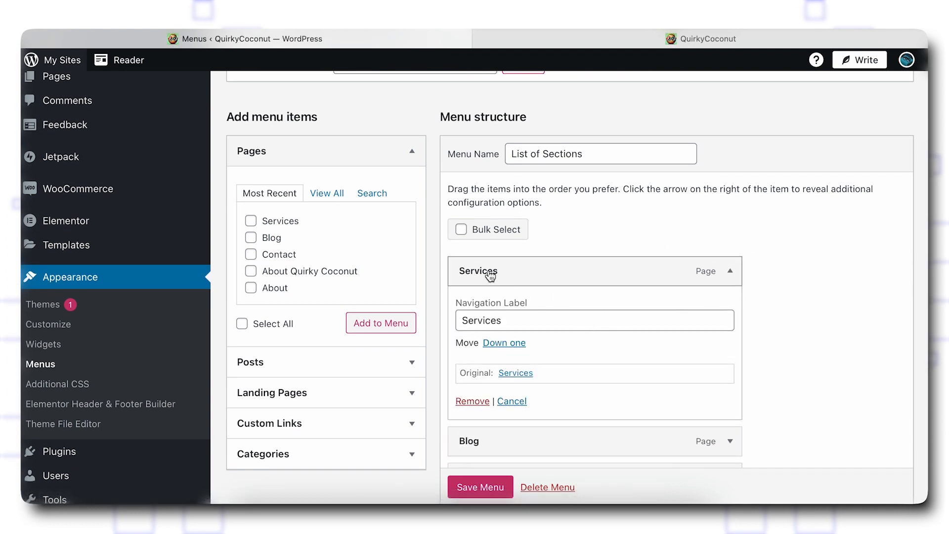
click(512, 324)
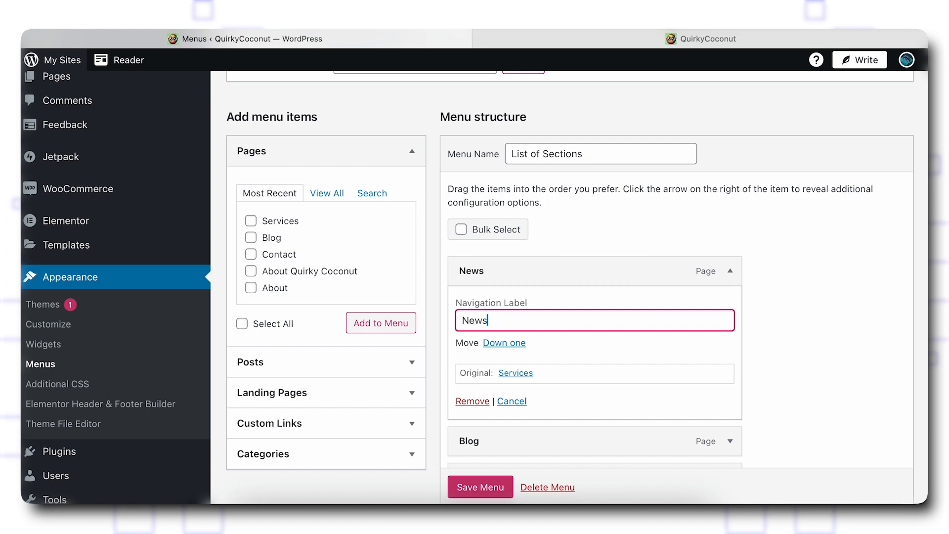
click(796, 330)
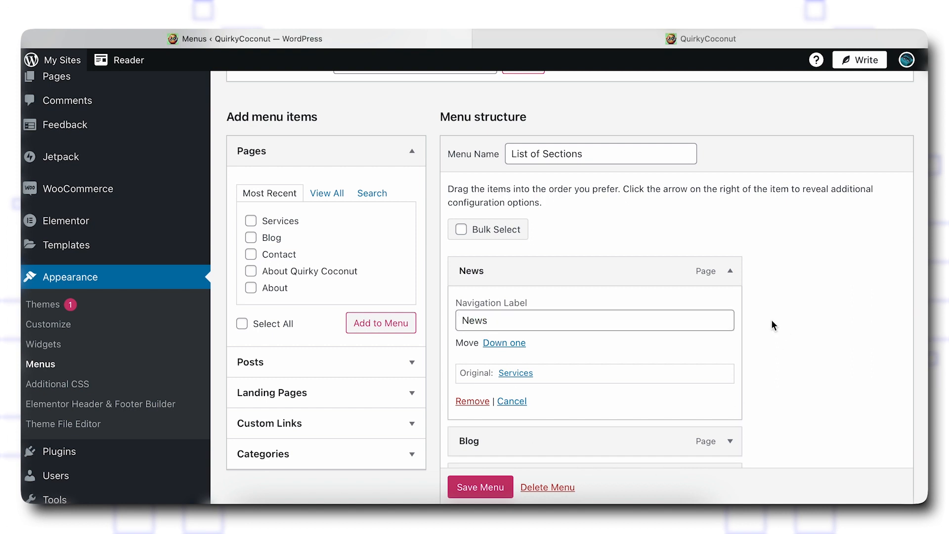
click(502, 375)
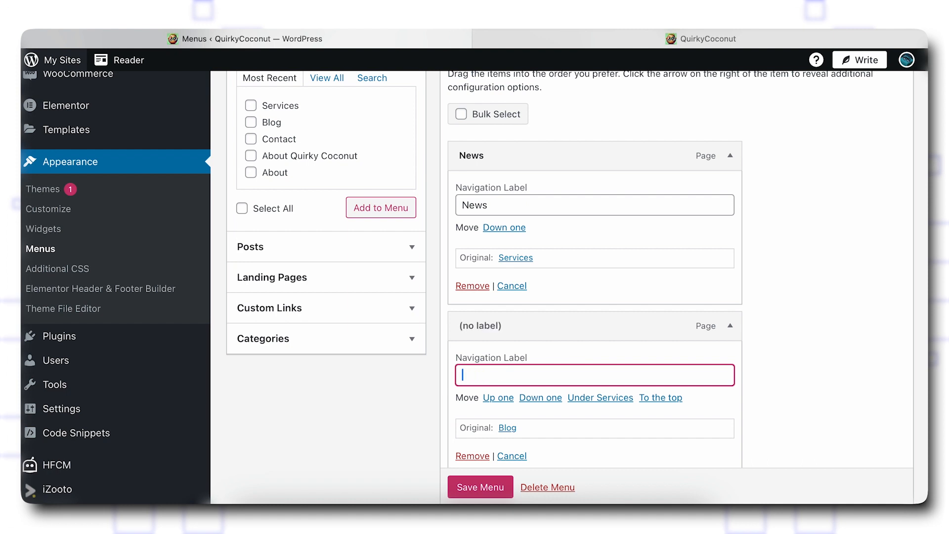
text(Entertainment)
scroll(569, 272, down, 3)
Set the About item's navigation label to "Sports" and save the List of Sections menu.
click(730, 406)
click(543, 450)
key(BackSpace)
key(BackSpace)
key(BackSpace)
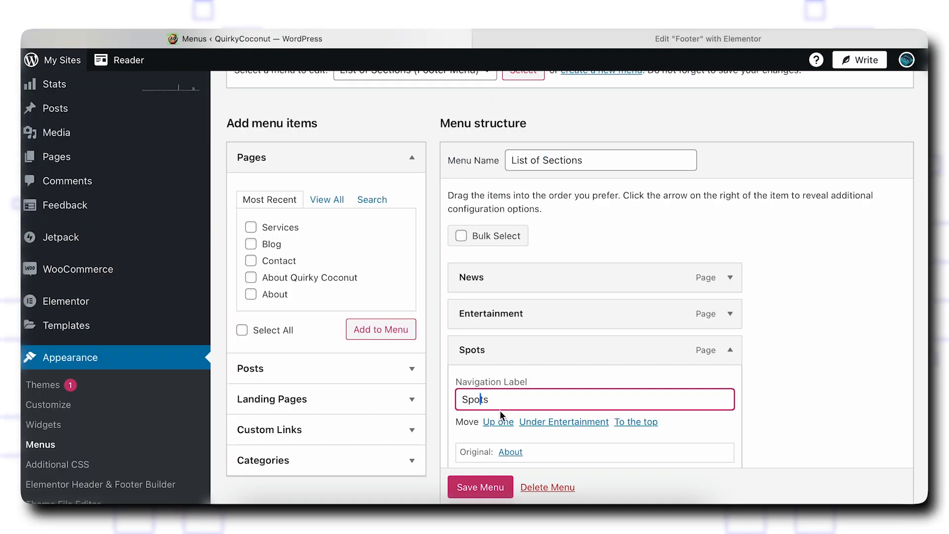
text(rts)
scroll(507, 453, down, 2)
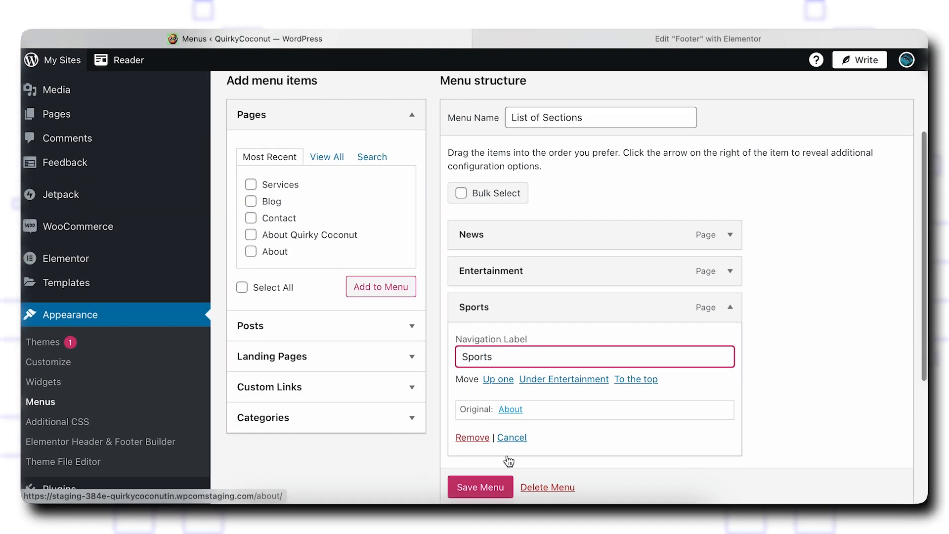
click(487, 489)
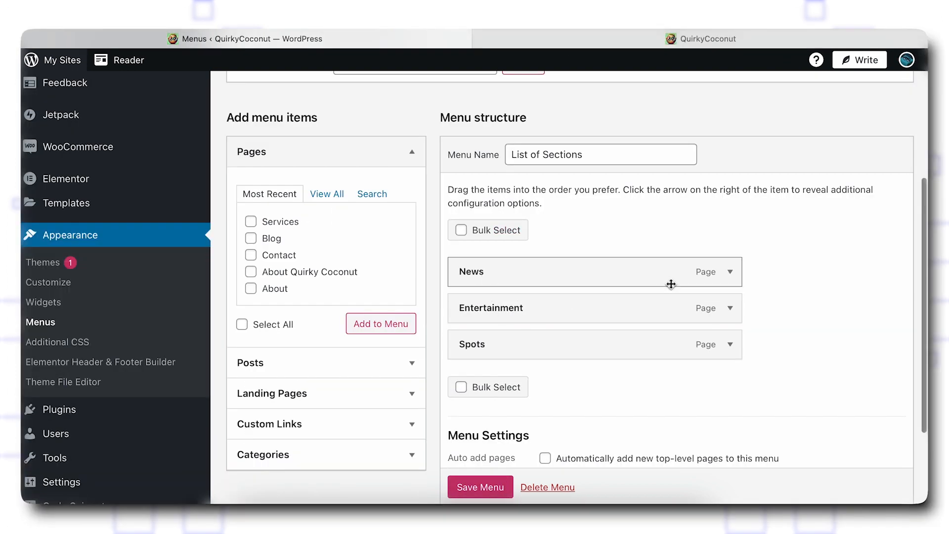
Expand the News menu item to review its navigation label and original page.
click(731, 273)
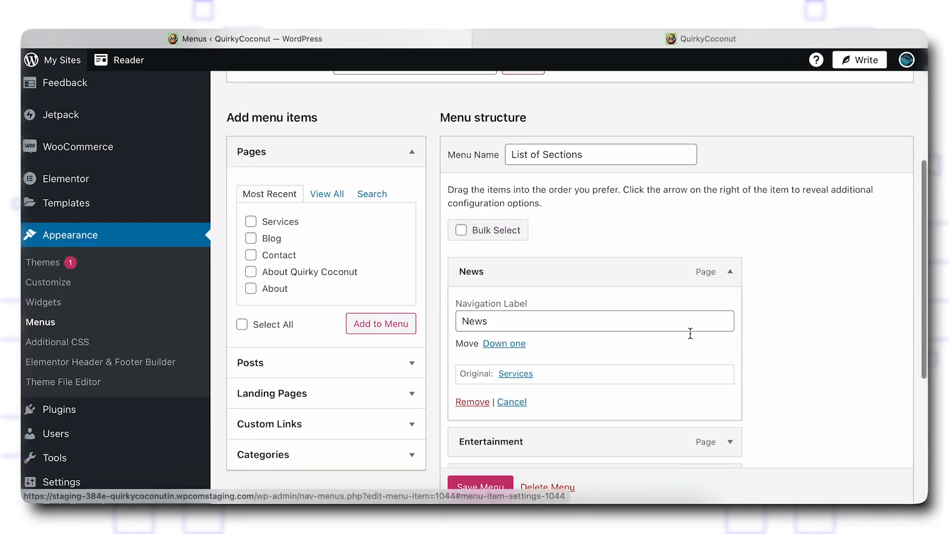
scroll(533, 351, down, 3)
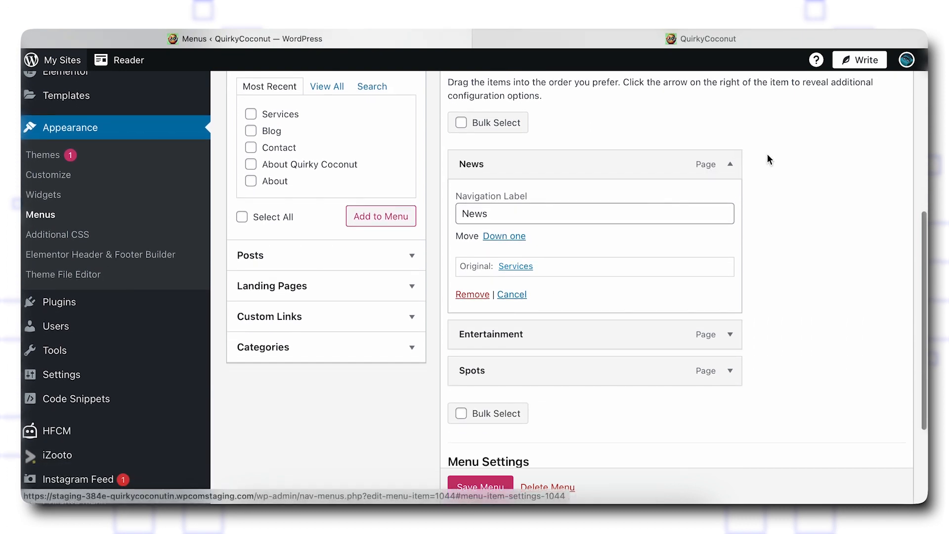
mouse_move(108, 421)
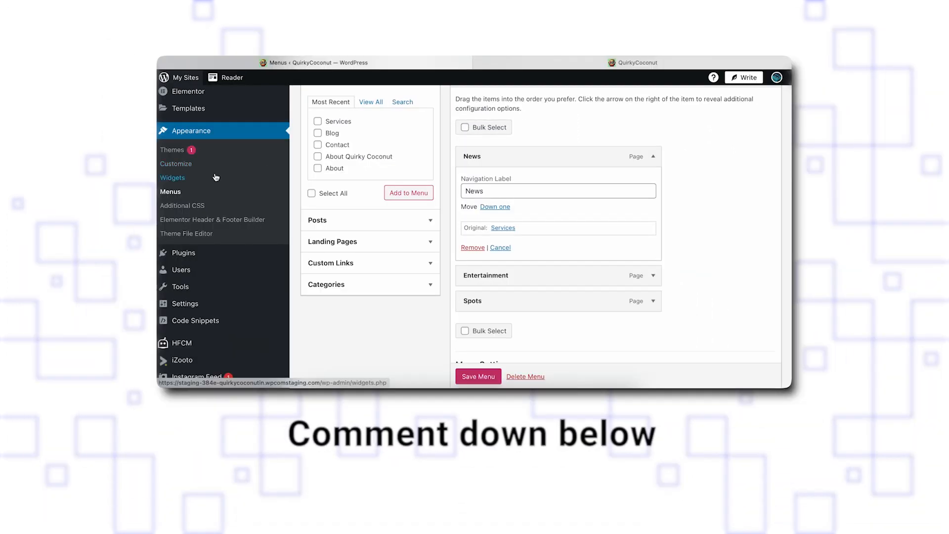
scroll(439, 161, up, 3)
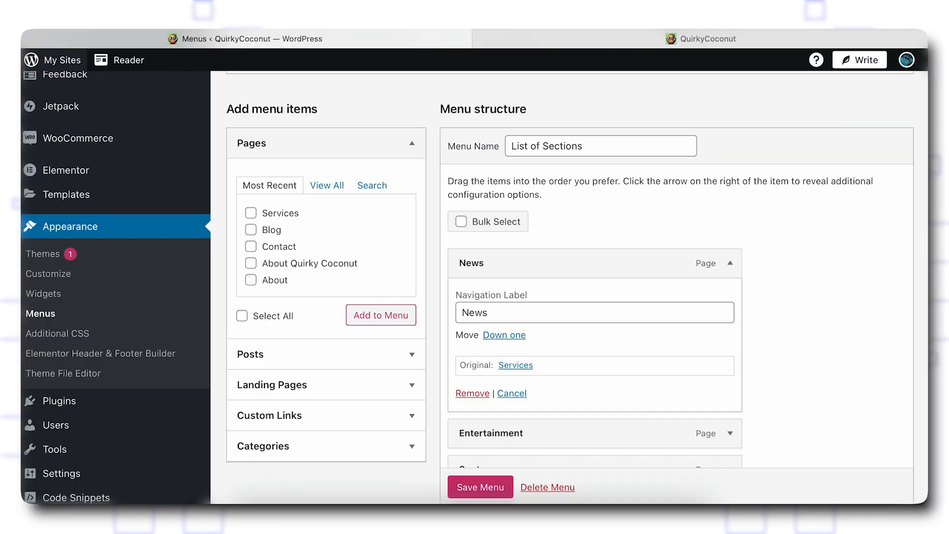
Open the Footer template for editing with Elementor from the Elementor Header & Footer Builder template list.
mouse_move(539, 62)
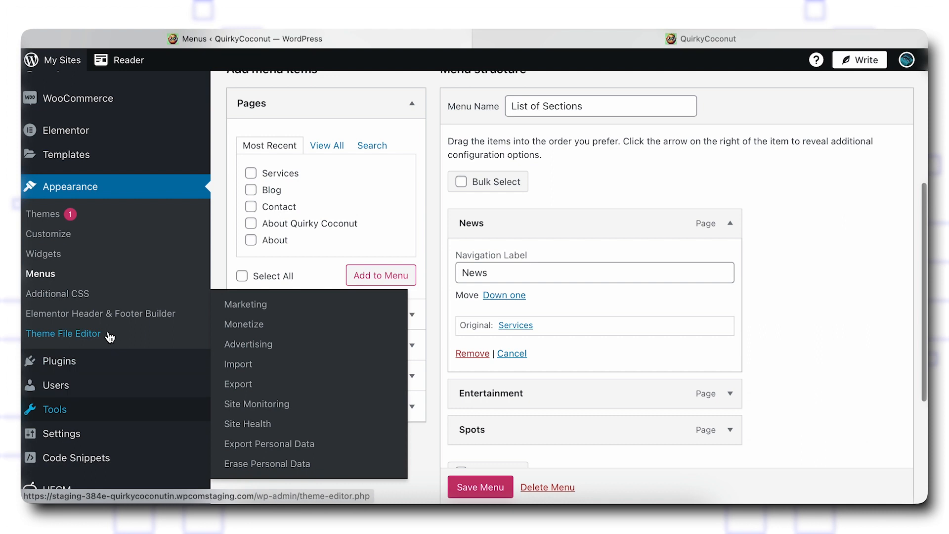
click(97, 316)
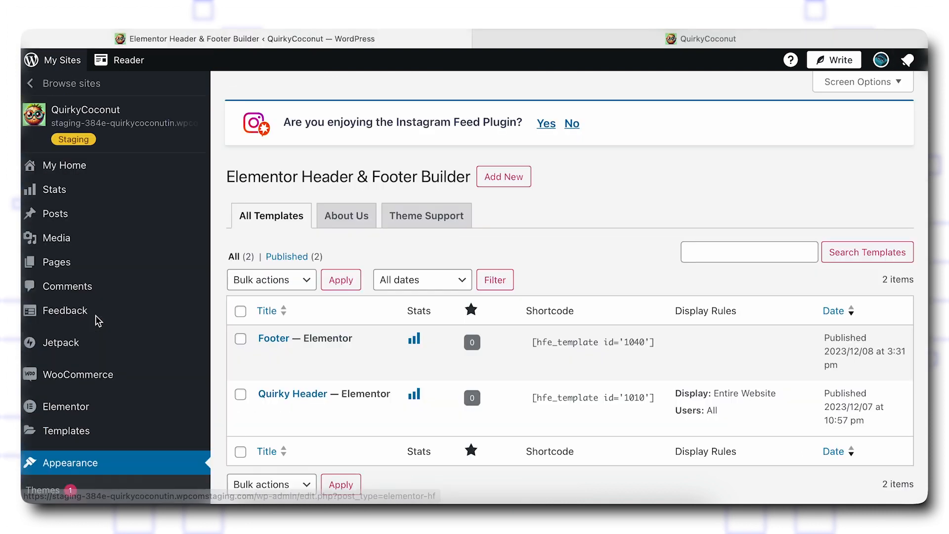
scroll(286, 350, down, 3)
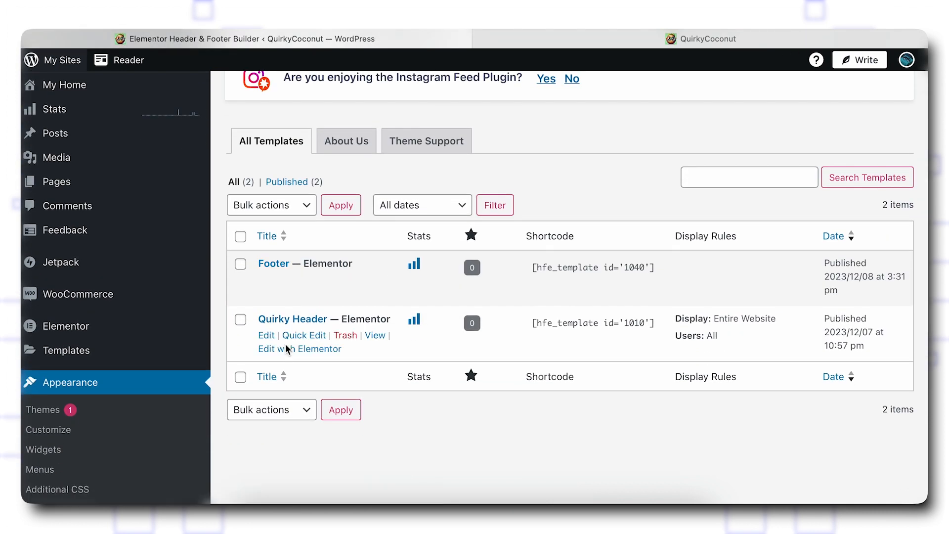
scroll(279, 273, up, 3)
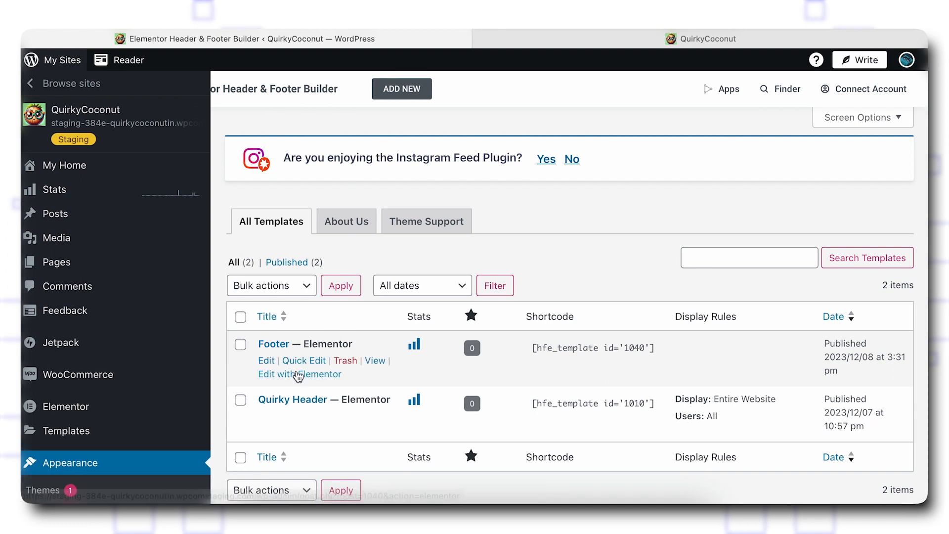
click(292, 373)
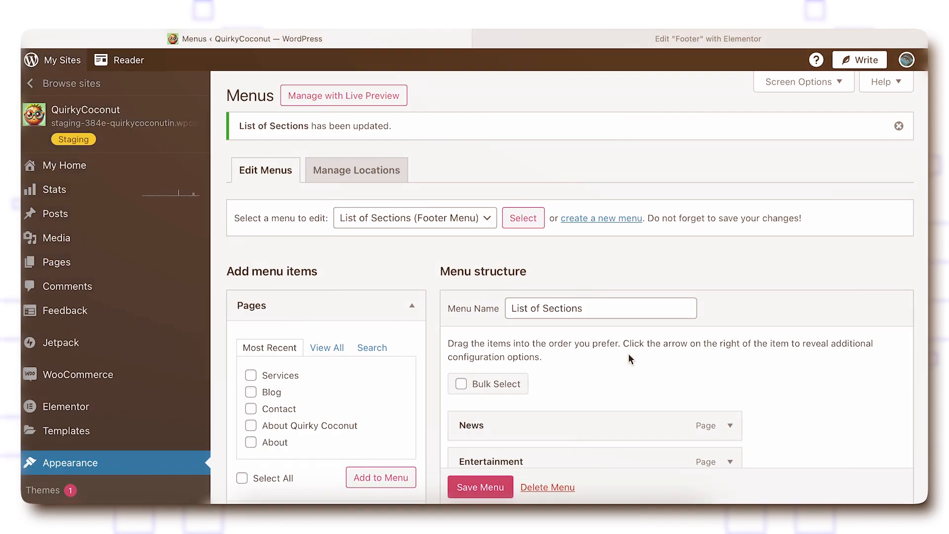
Compare the saved List of Sections menu items with the navigation menu in the footer's Elementor editor.
scroll(628, 354, down, 3)
scroll(598, 399, down, 2)
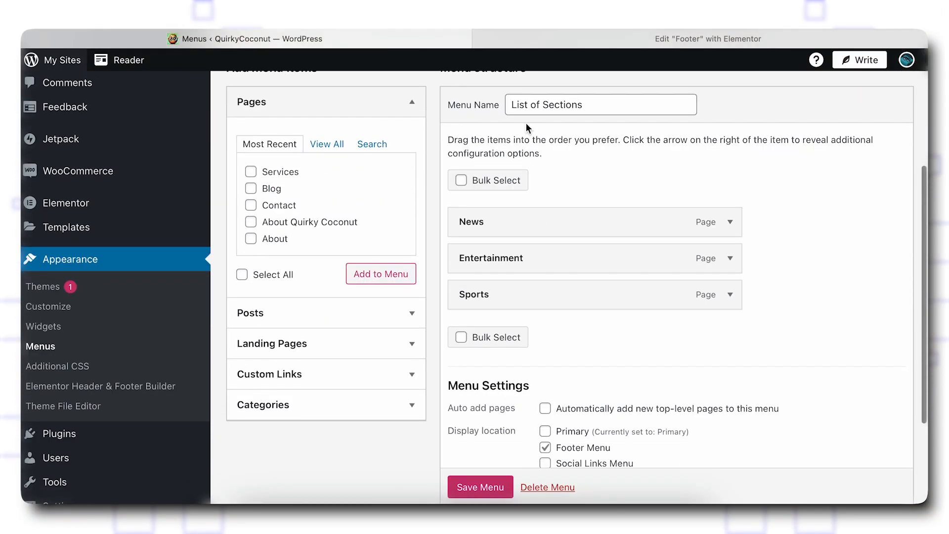
click(547, 42)
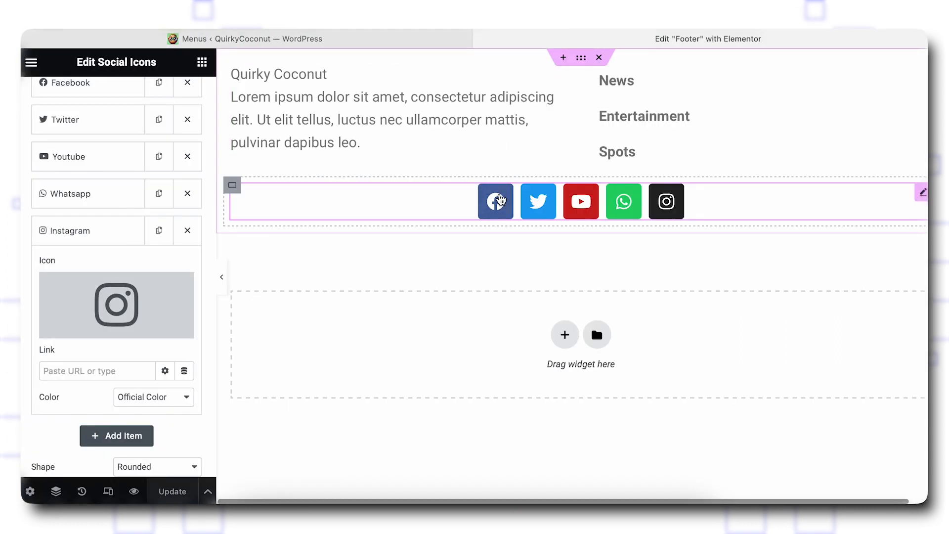
click(244, 39)
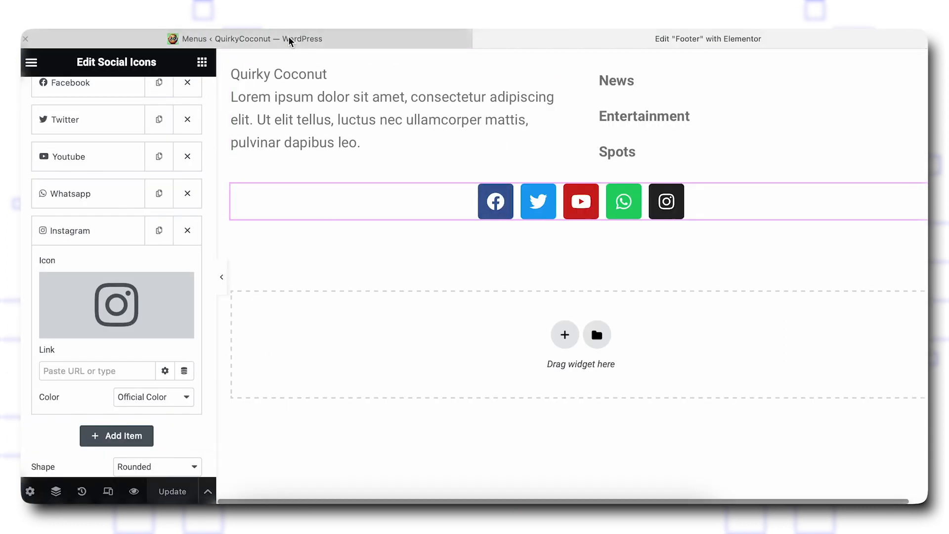
scroll(105, 92, up, 5)
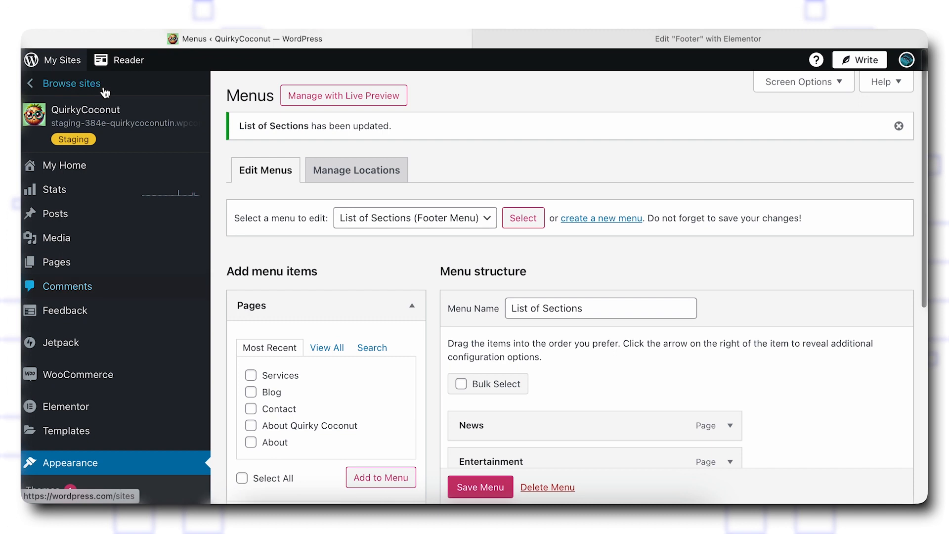
Open the live QuirkyCoconut site and check the custom header and footer on the home and Blog pages.
super+click(85, 123)
click(450, 41)
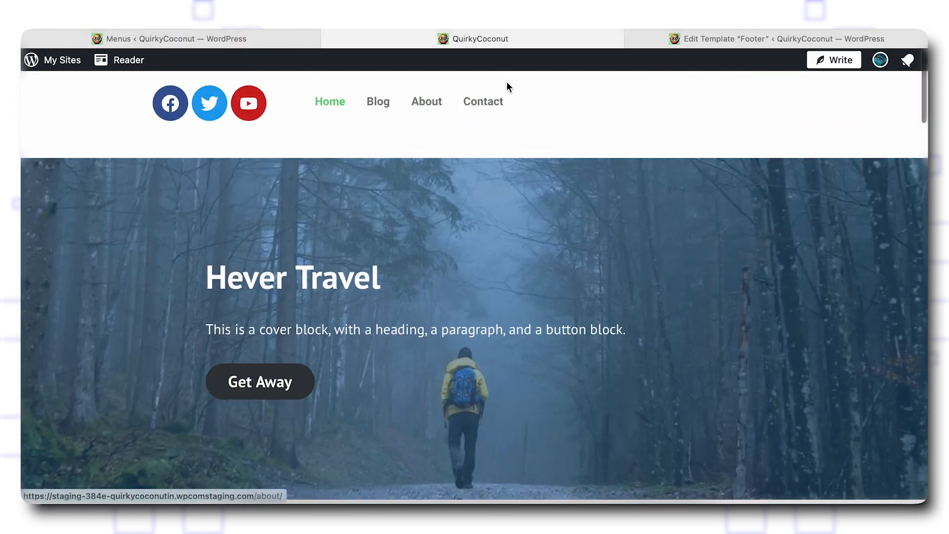
scroll(506, 83, down, 5)
scroll(508, 287, down, 18)
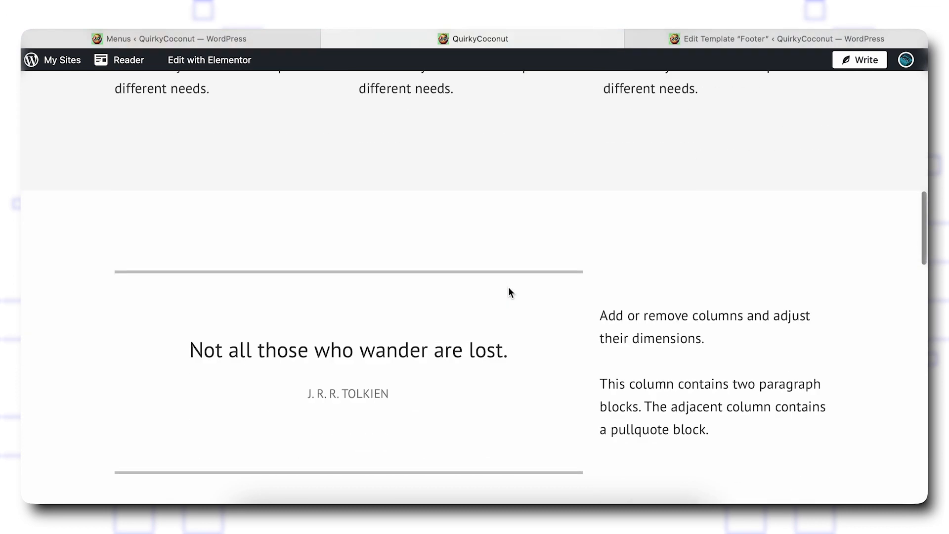
scroll(511, 293, down, 20)
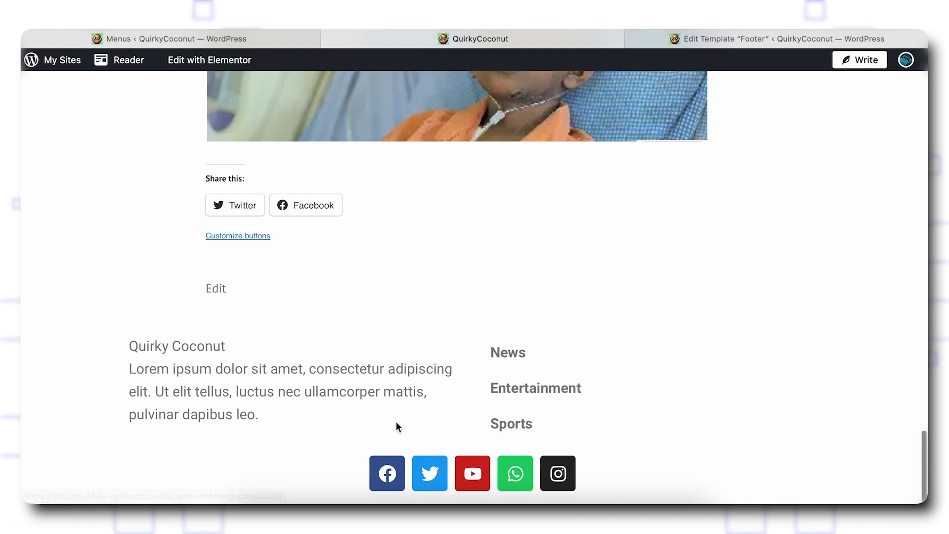
scroll(491, 280, up, 20)
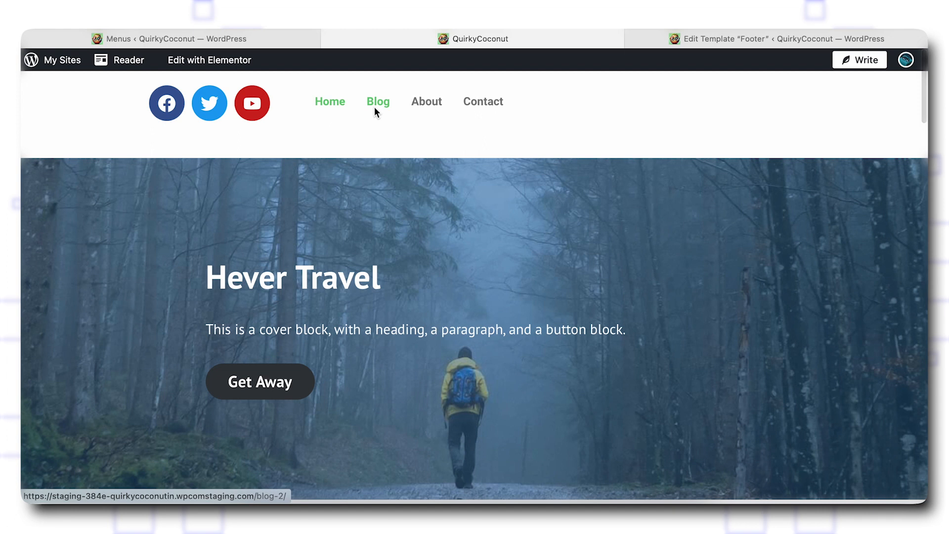
click(375, 107)
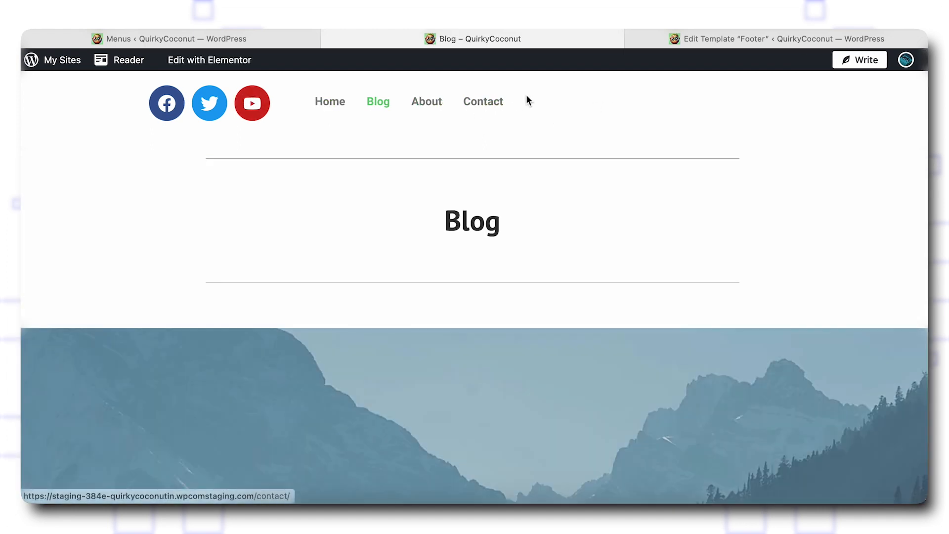
scroll(533, 328, down, 20)
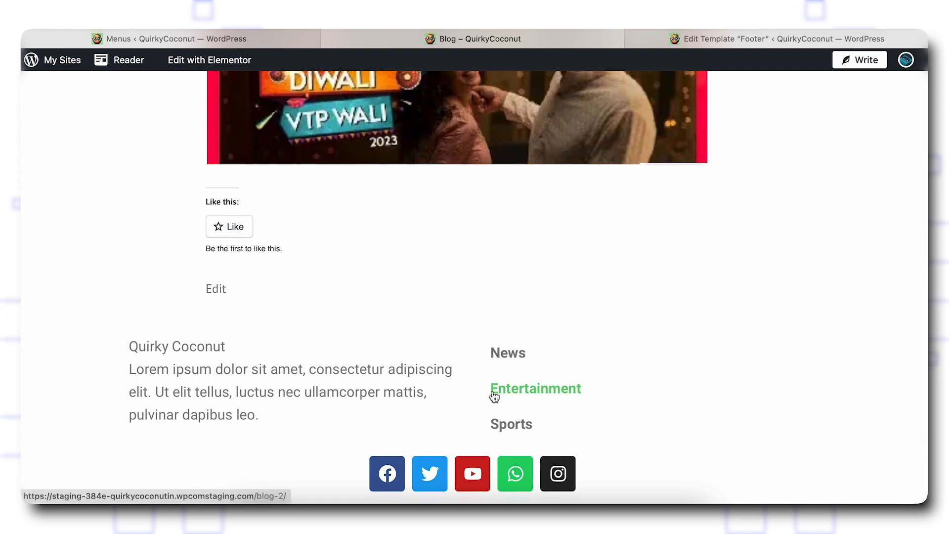
Switch to the Content Crafting site's dashboard and close the QuirkyCoconut tabs.
click(248, 40)
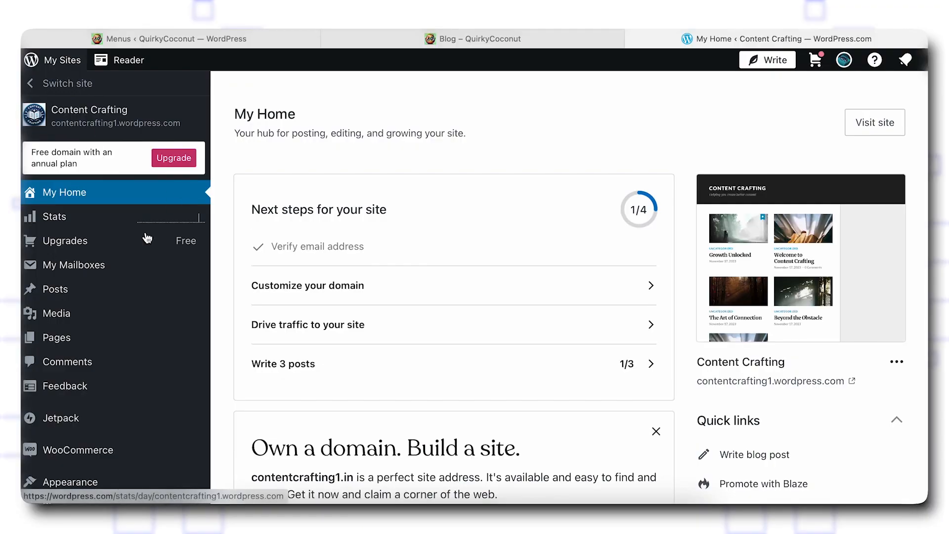
scroll(197, 259, down, 5)
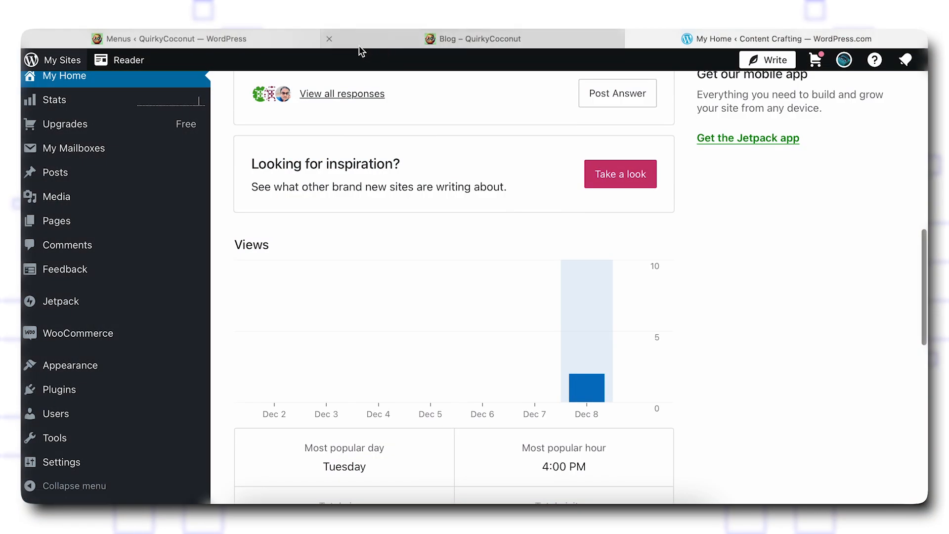
click(329, 38)
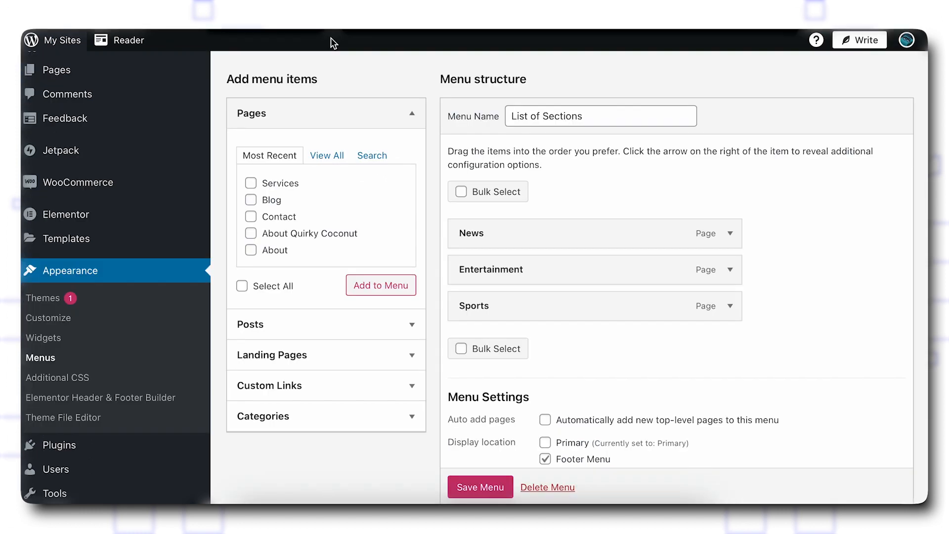
scroll(211, 115, up, 4)
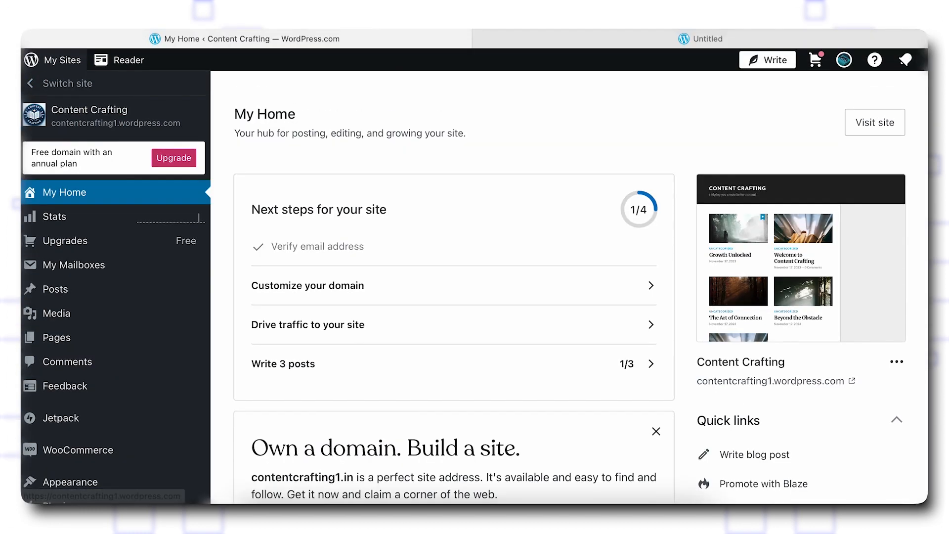
Look over the live Content Crafting home page and its existing header.
click(588, 42)
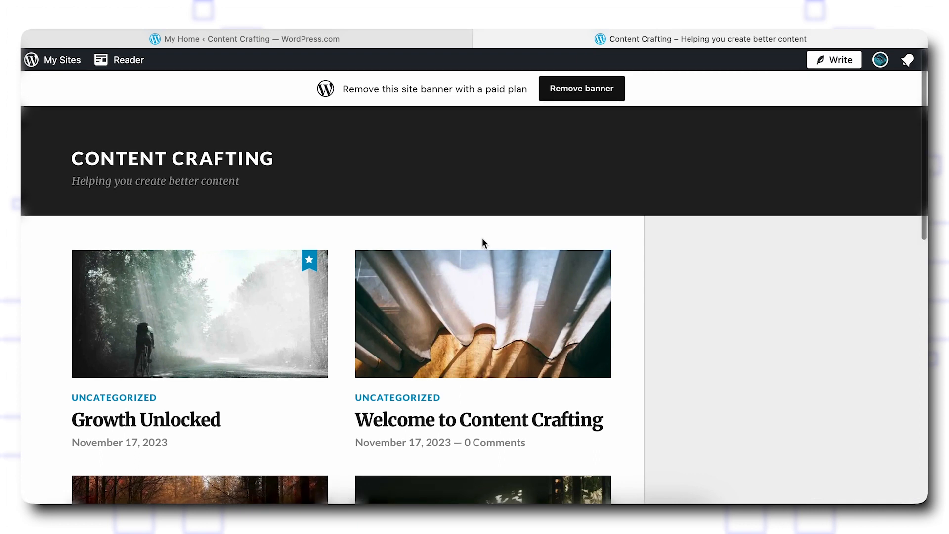
scroll(483, 243, down, 10)
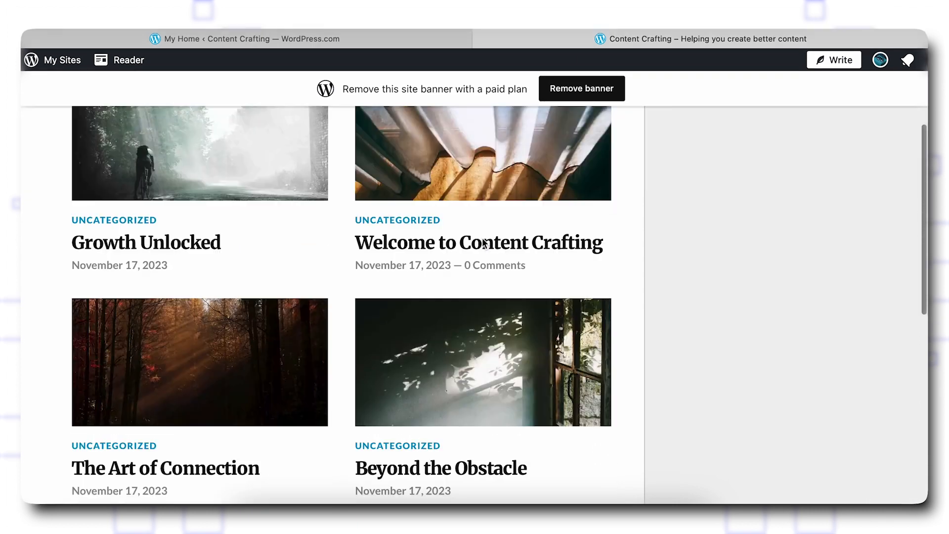
scroll(341, 469, up, 10)
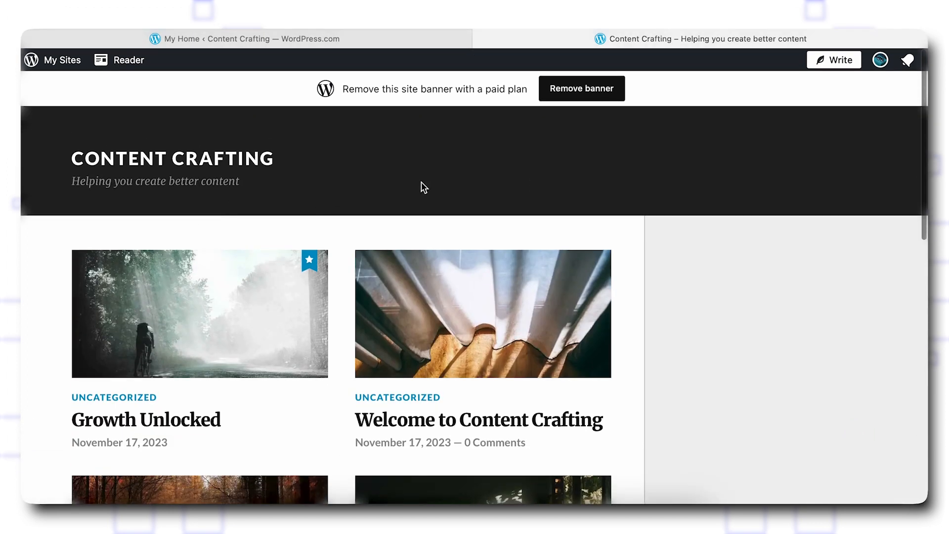
Return to the Content Crafting dashboard and open the theme Customizer.
click(233, 39)
scroll(117, 391, down, 2)
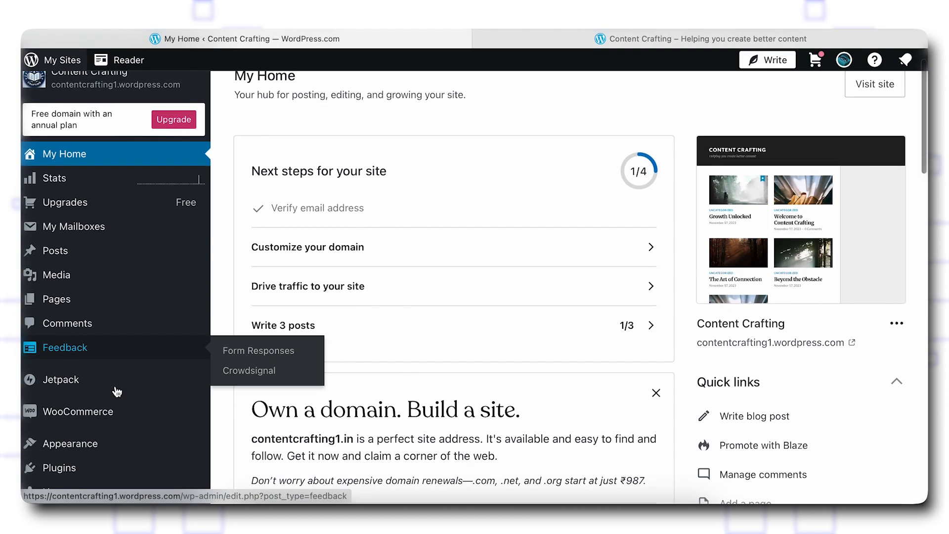
scroll(117, 392, down, 1)
mouse_move(102, 411)
scroll(102, 412, down, 1)
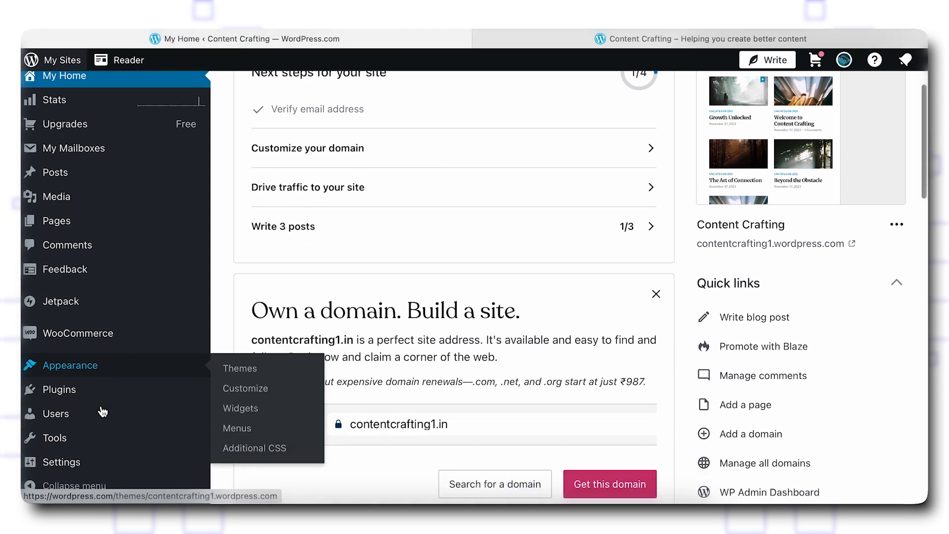
scroll(99, 396, down, 2)
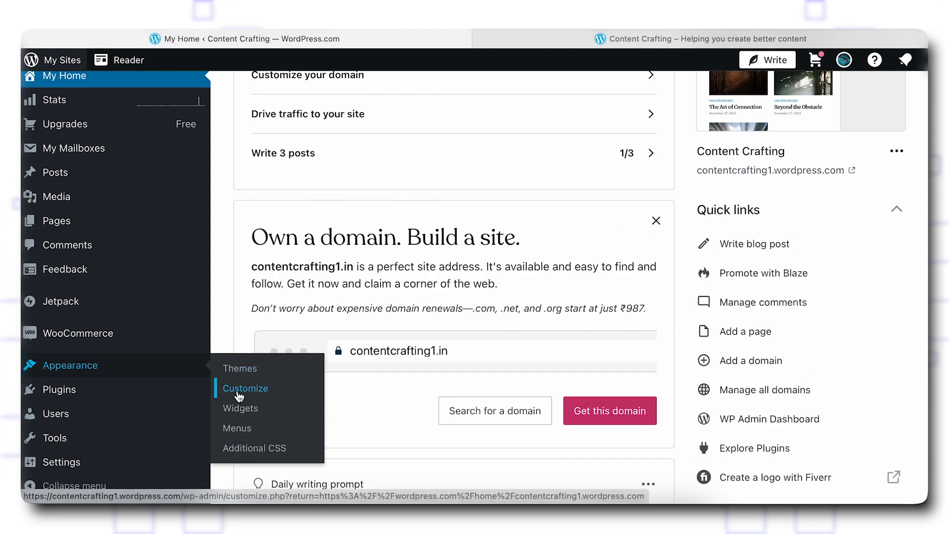
scroll(239, 396, up, 2)
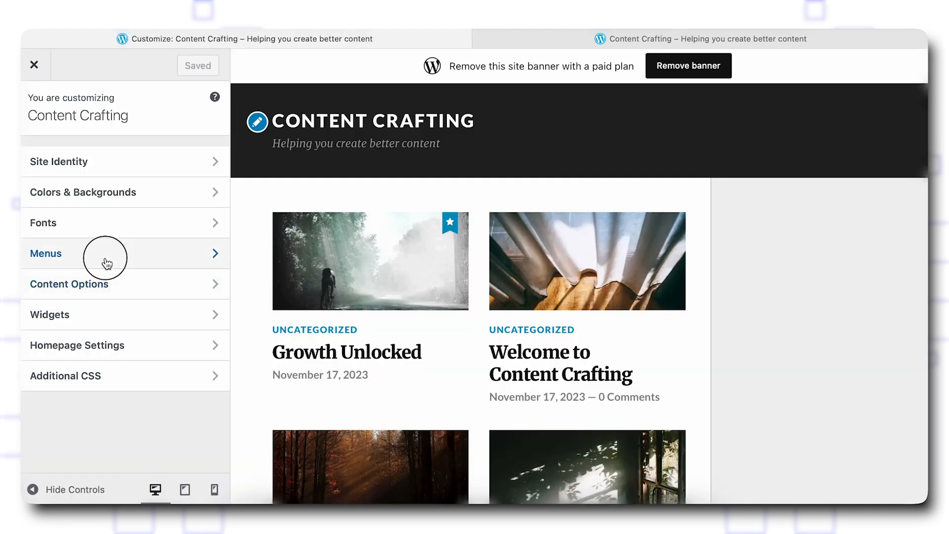
Create a new menu named "Site navigation" assigned to the Top Header Menu (above branding) location.
click(107, 263)
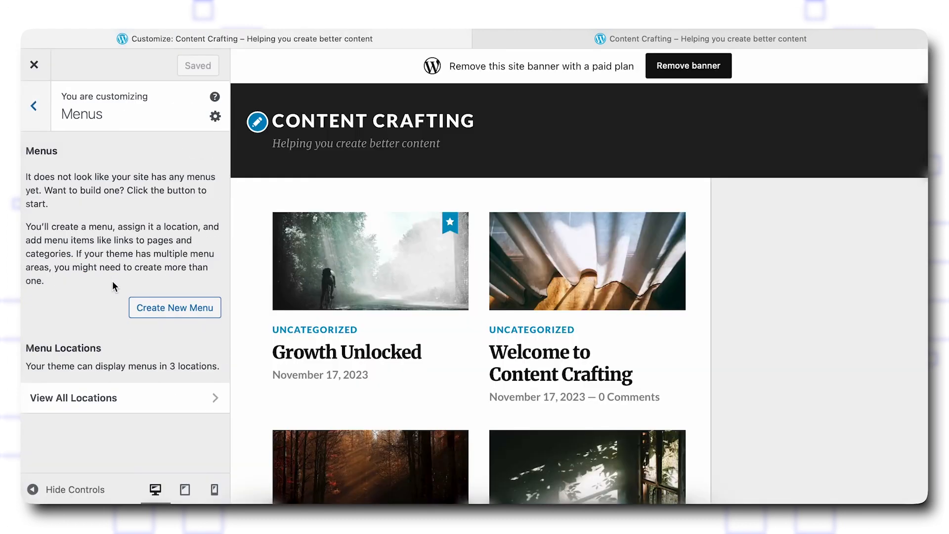
click(166, 309)
text(S)
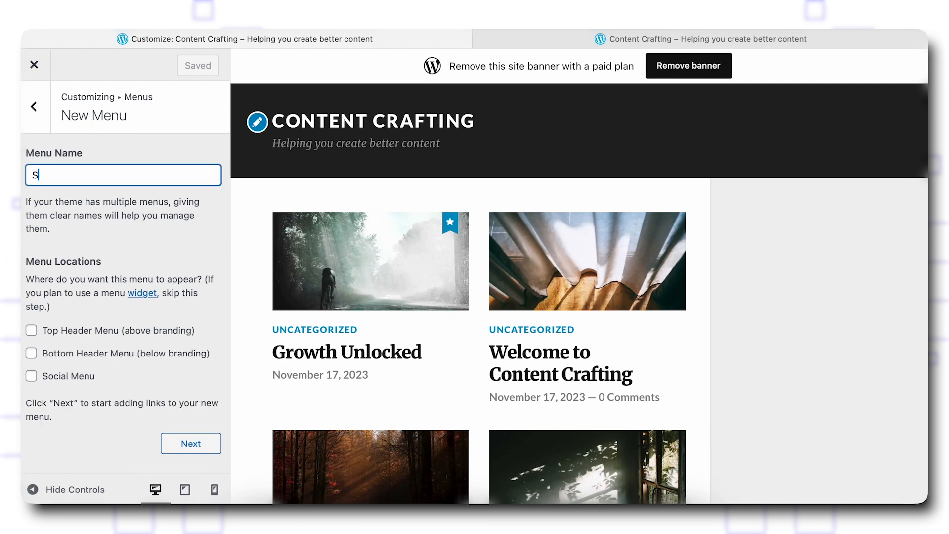
text(ite navigation)
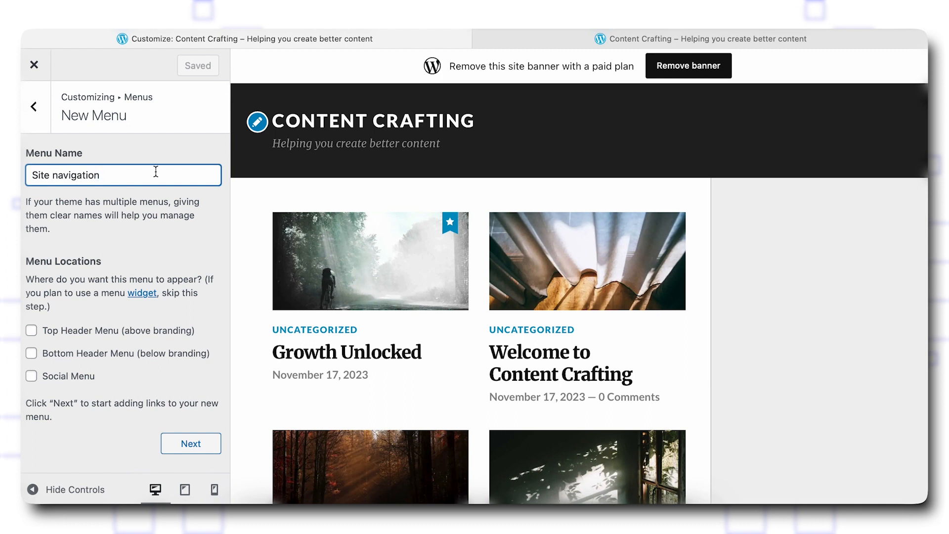
click(87, 378)
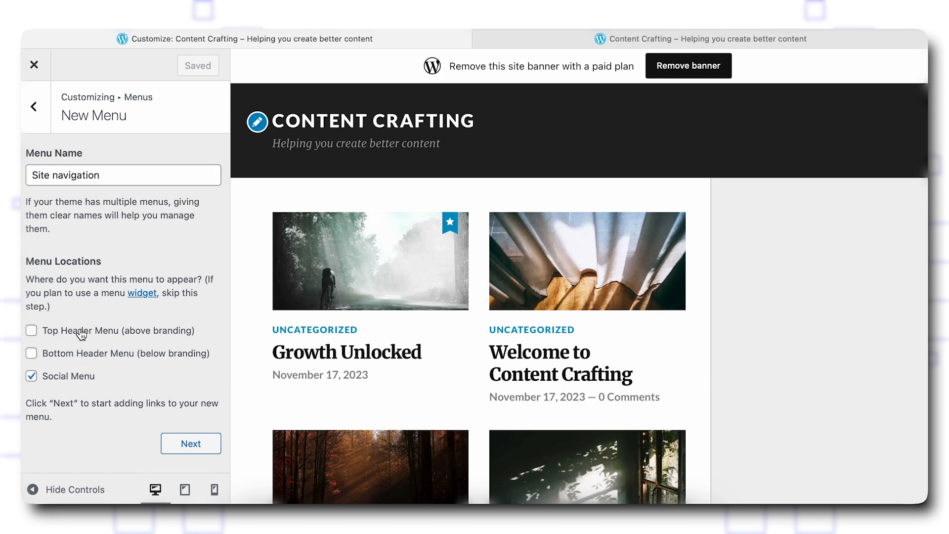
click(31, 332)
click(202, 446)
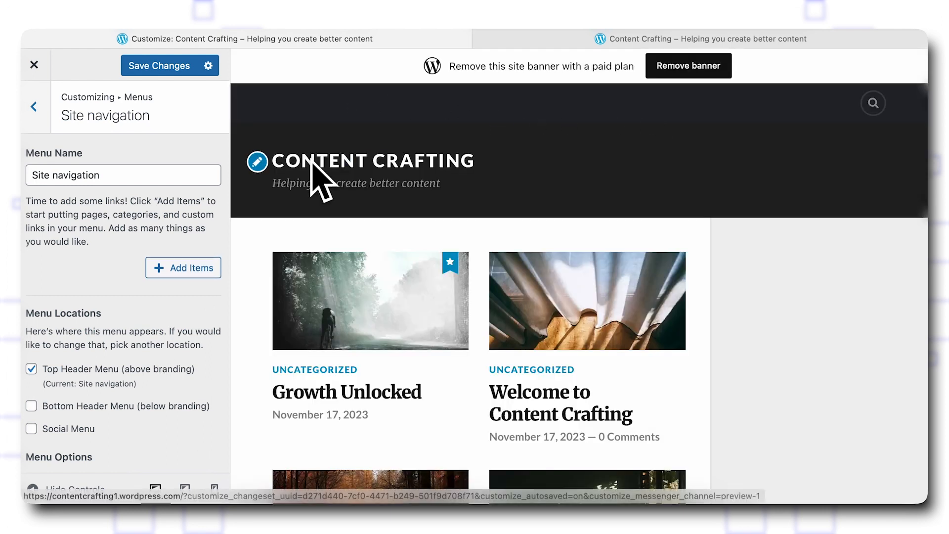
Enable automatic addition of new top-level pages, and add the Home and About items to the Site navigation menu.
scroll(73, 311, down, 3)
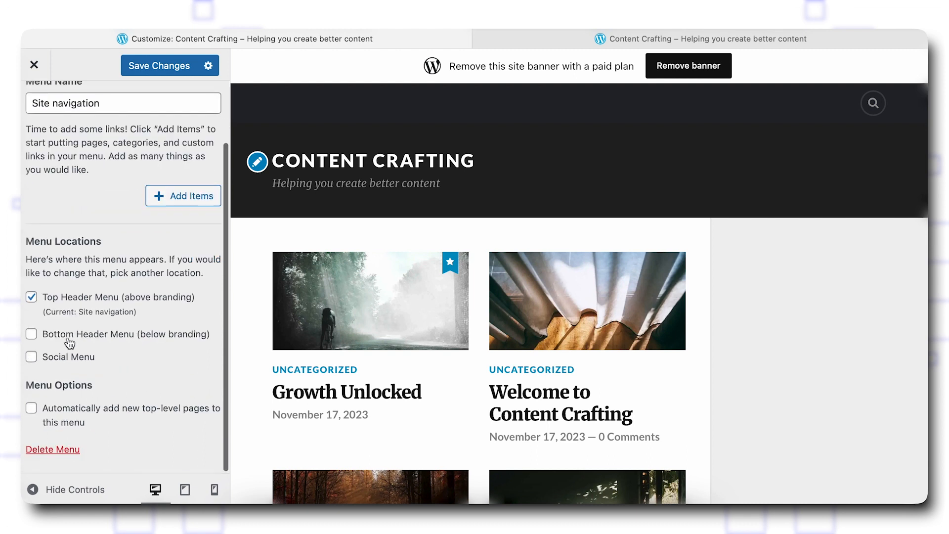
scroll(99, 346, up, 3)
click(173, 267)
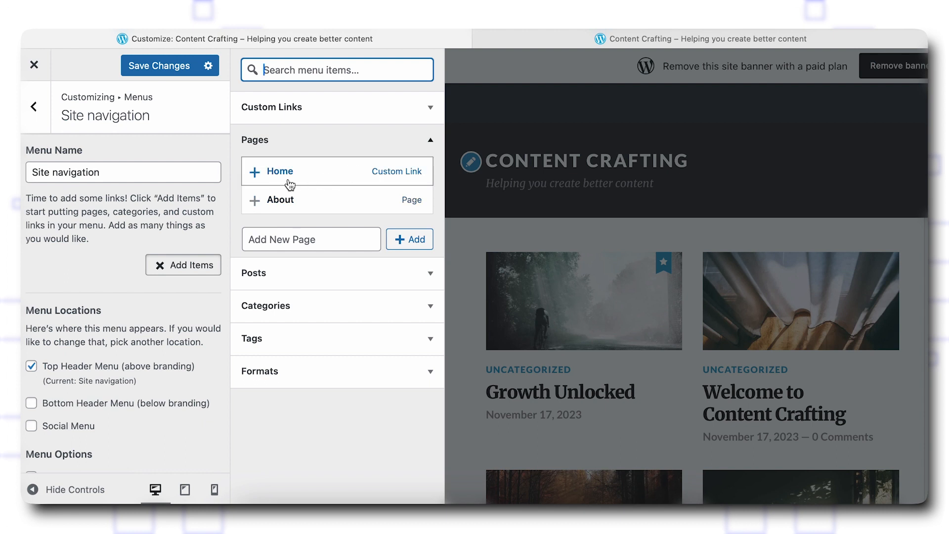
click(258, 182)
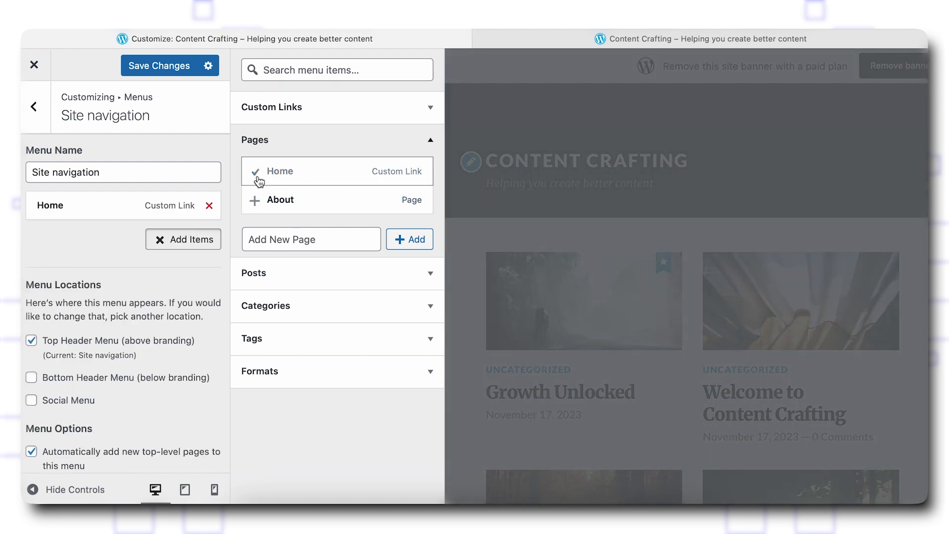
click(256, 200)
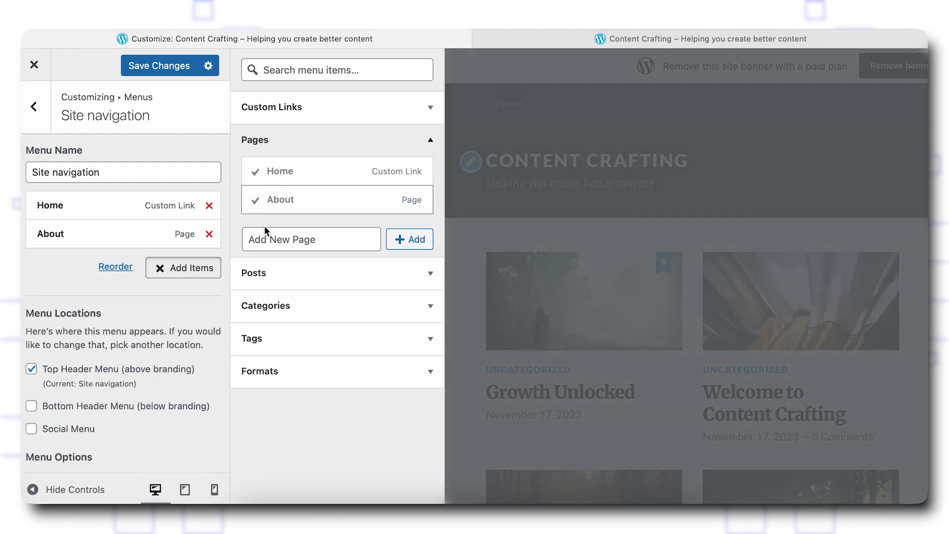
Create a new "Contact Us" page in the menu and place it between Home and About.
click(303, 240)
text(Contact Us)
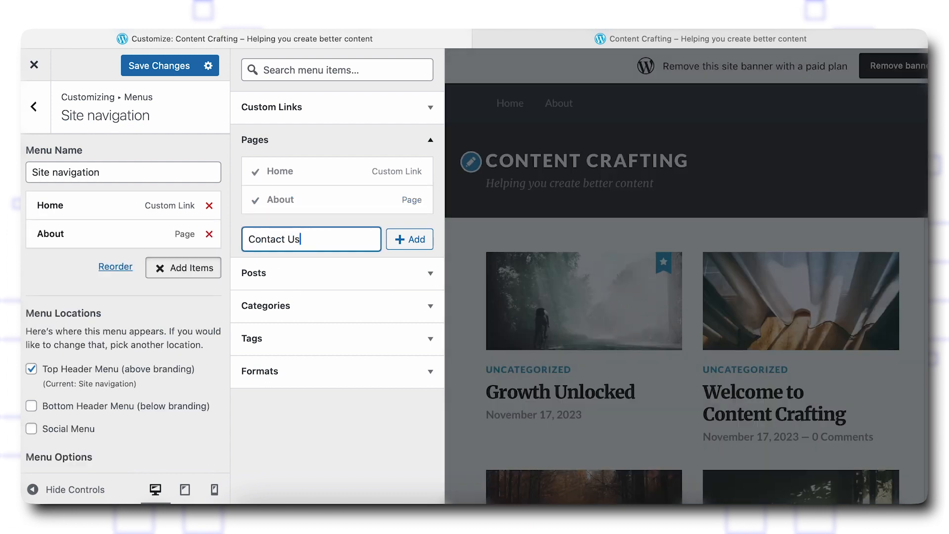
click(409, 239)
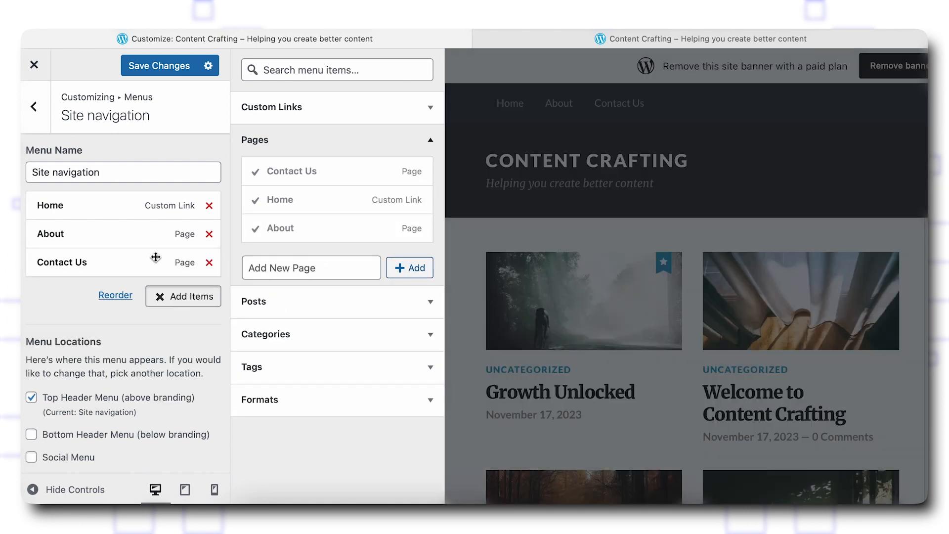
drag(88, 264, 94, 239)
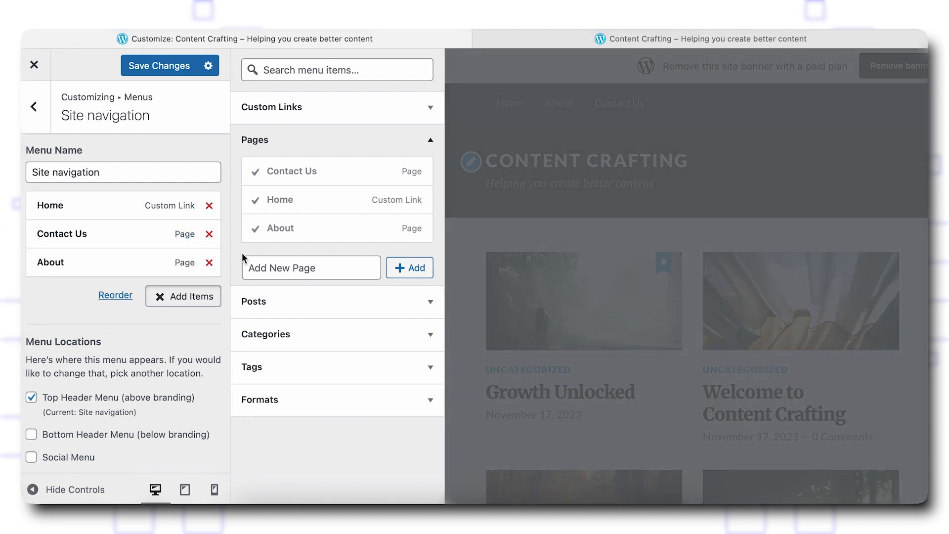
Create new pages "News", "Entertainment" and "Travel" as items of the Site navigation menu.
click(286, 268)
text(News)
click(409, 268)
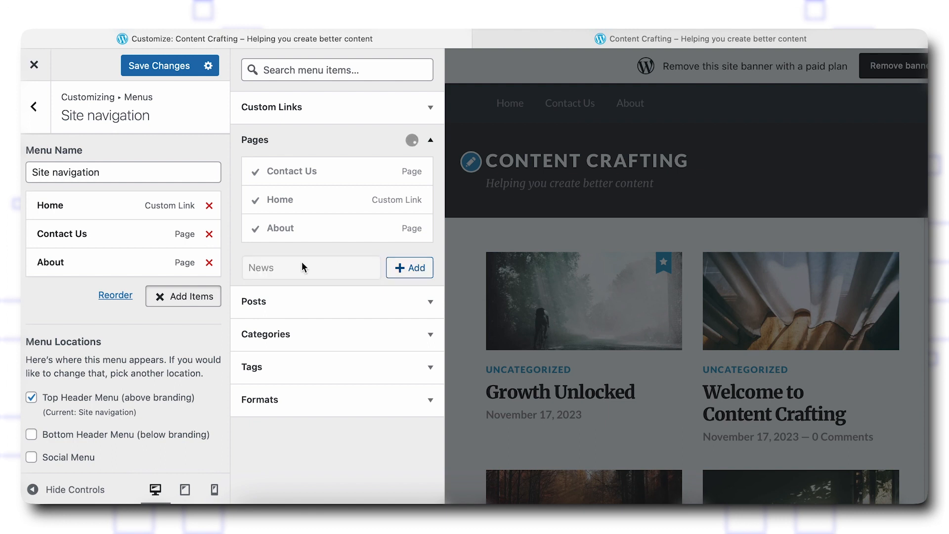
click(277, 291)
text(Entertainment)
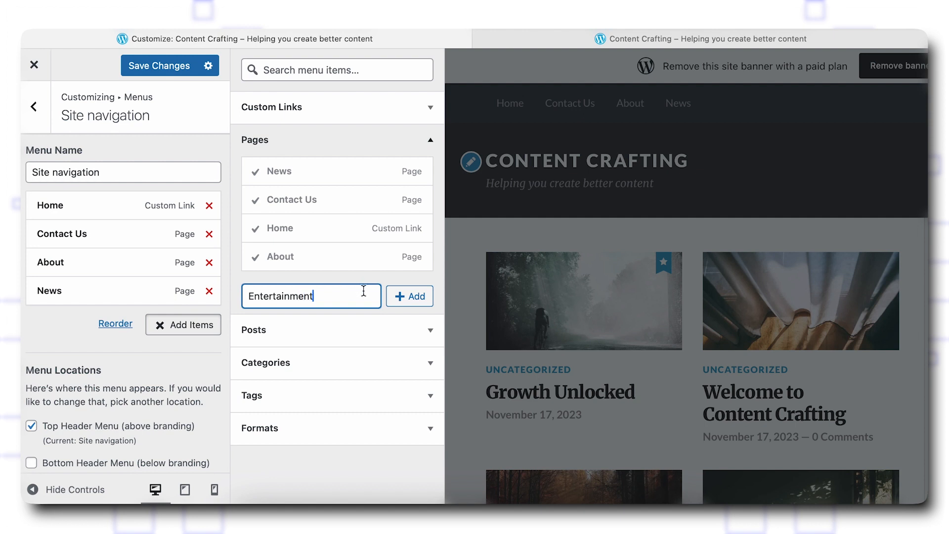
click(394, 299)
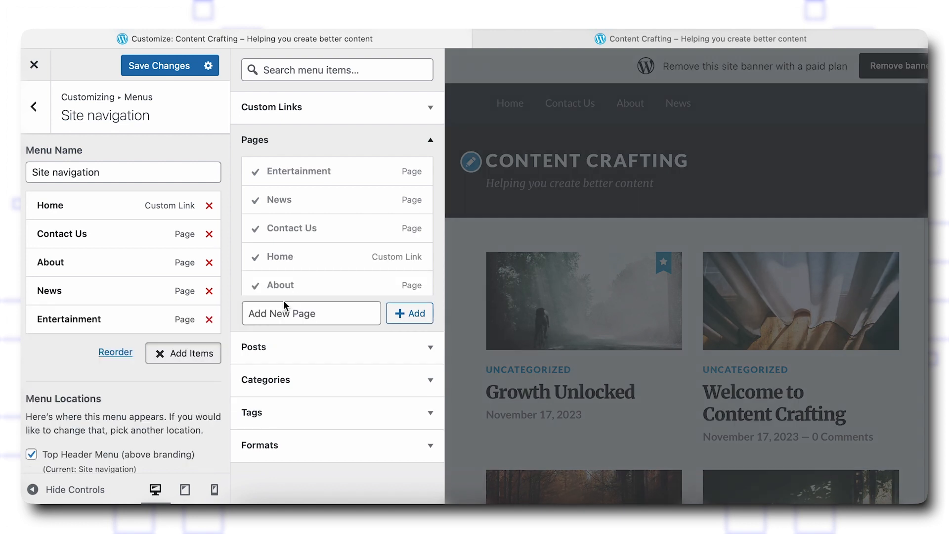
text(Tra)
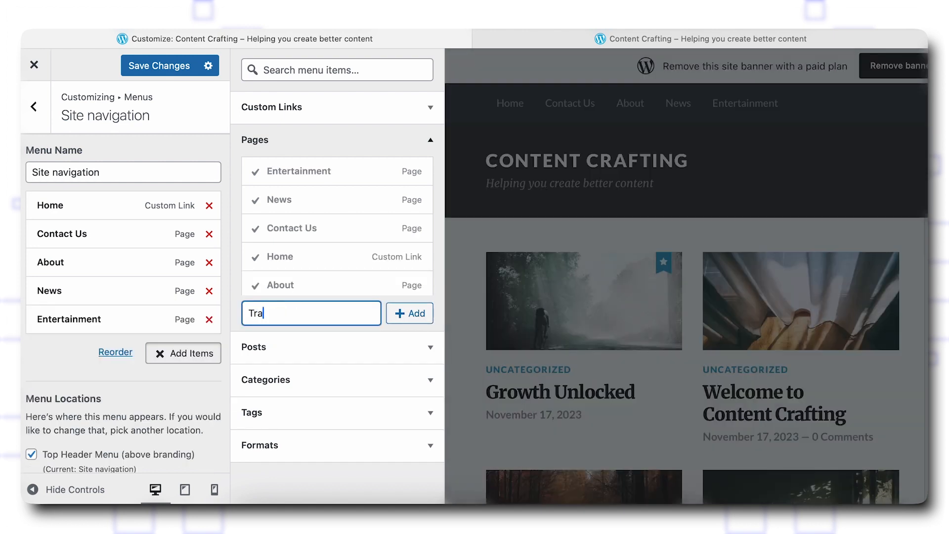
text(vel)
click(394, 312)
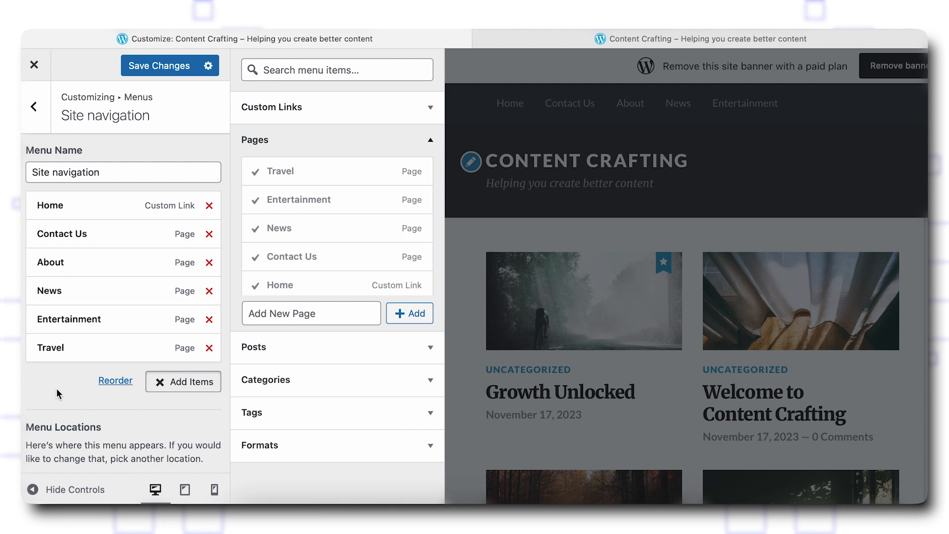
Finish adding items and save the Site navigation menu changes.
click(185, 383)
scroll(187, 149, down, 3)
click(156, 65)
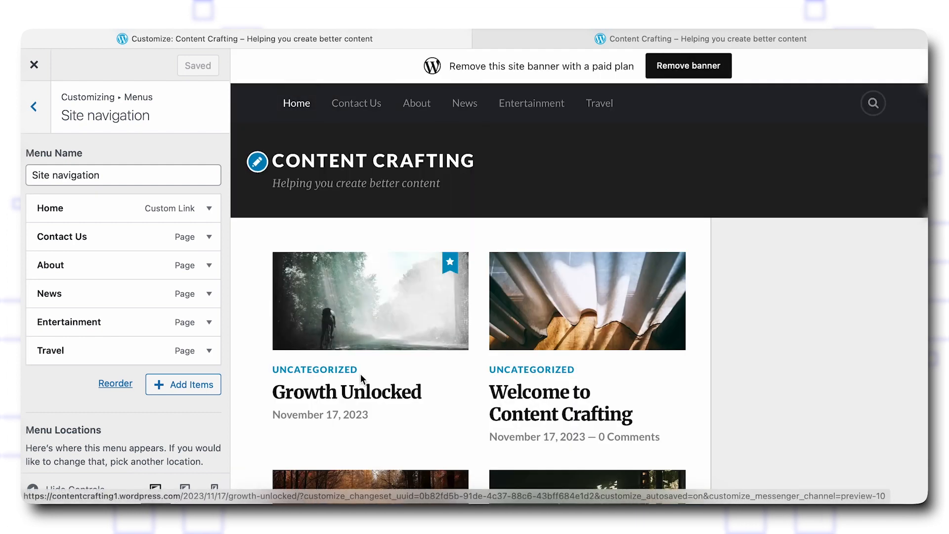
Open the overview of all menu locations and review the header menu in the site preview.
click(337, 402)
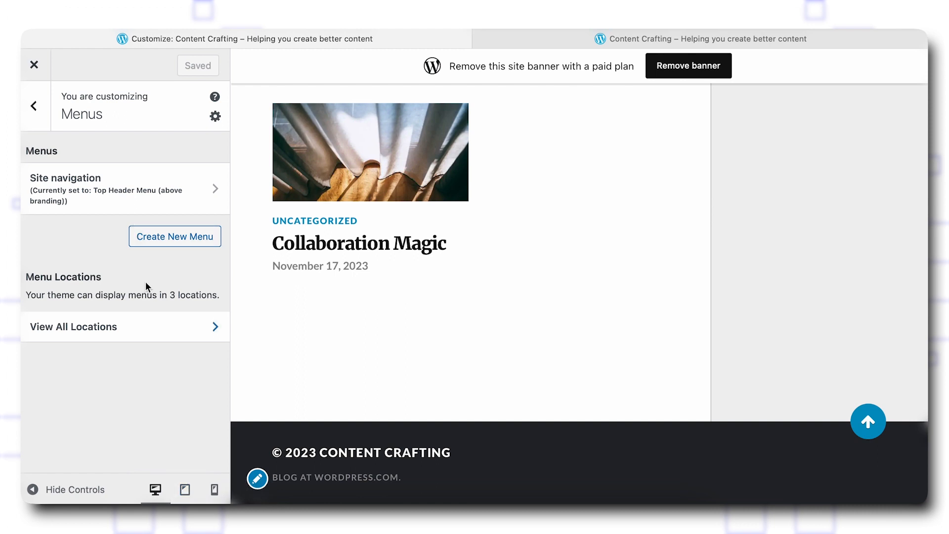
click(82, 328)
scroll(396, 230, up, 5)
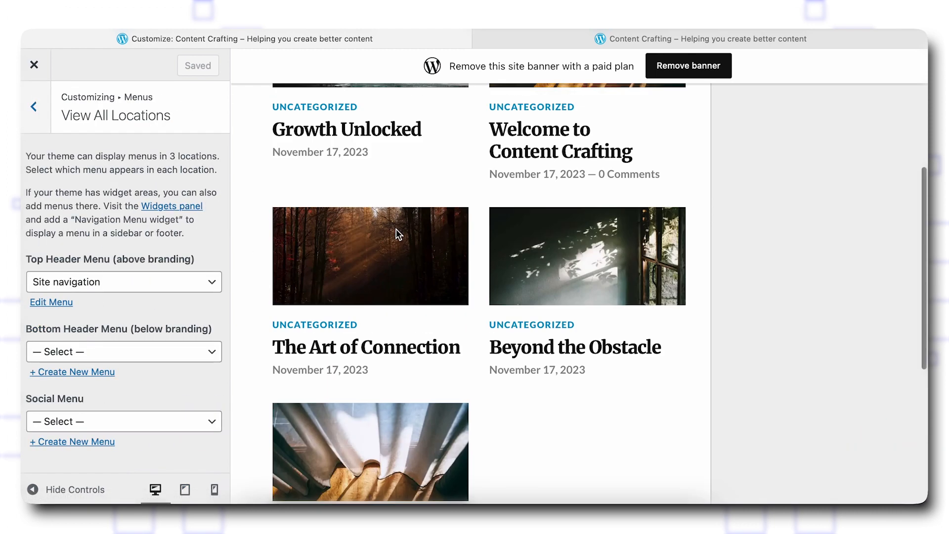
scroll(396, 229, up, 5)
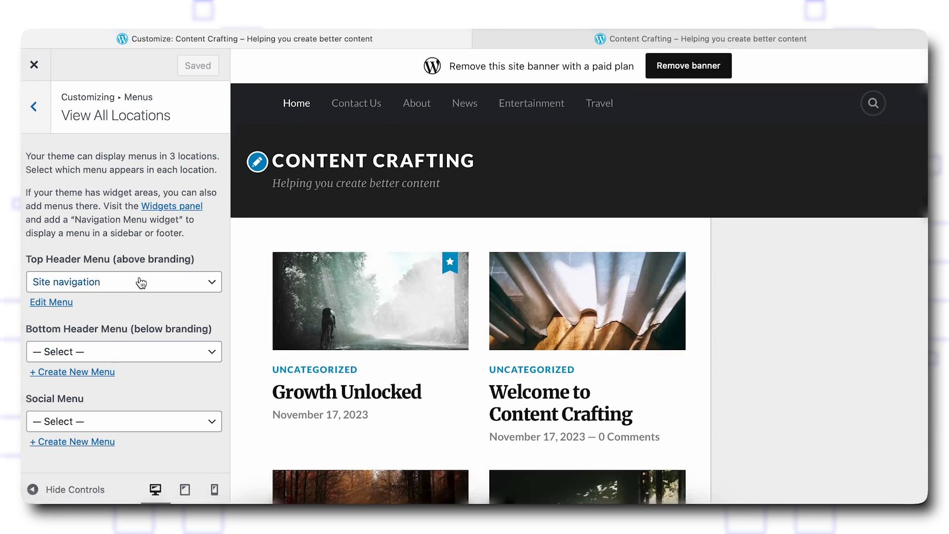
Assign the Site navigation menu to the Social Menu location and check the preview down to the footer.
click(129, 429)
key(Escape)
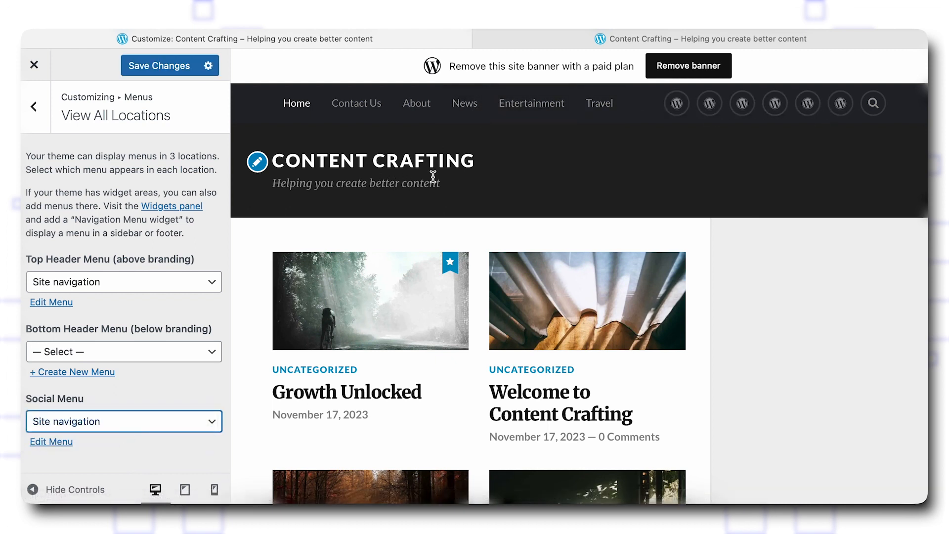
scroll(434, 176, down, 10)
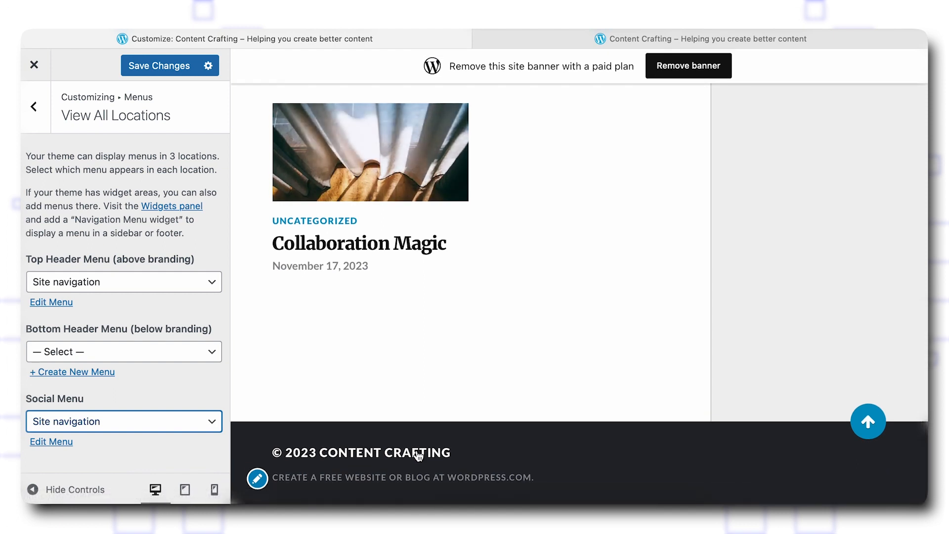